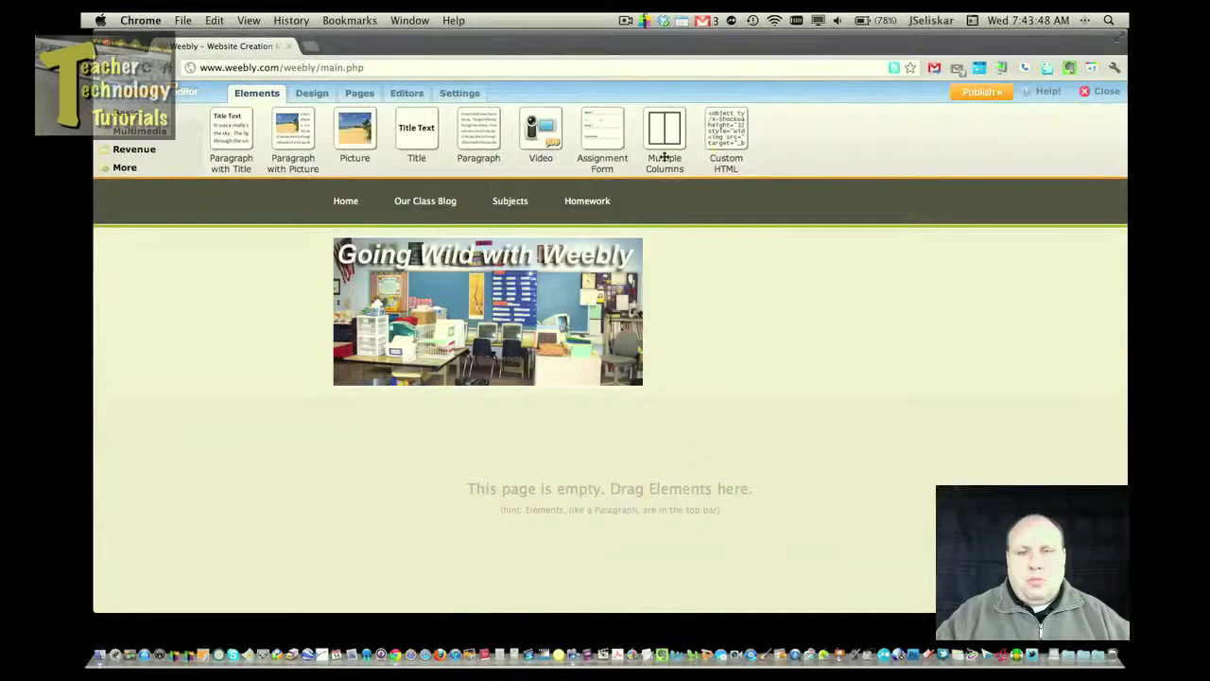
- Add a Multiple Columns element to the empty page area below the header image
scroll(660, 322, "down", 2)
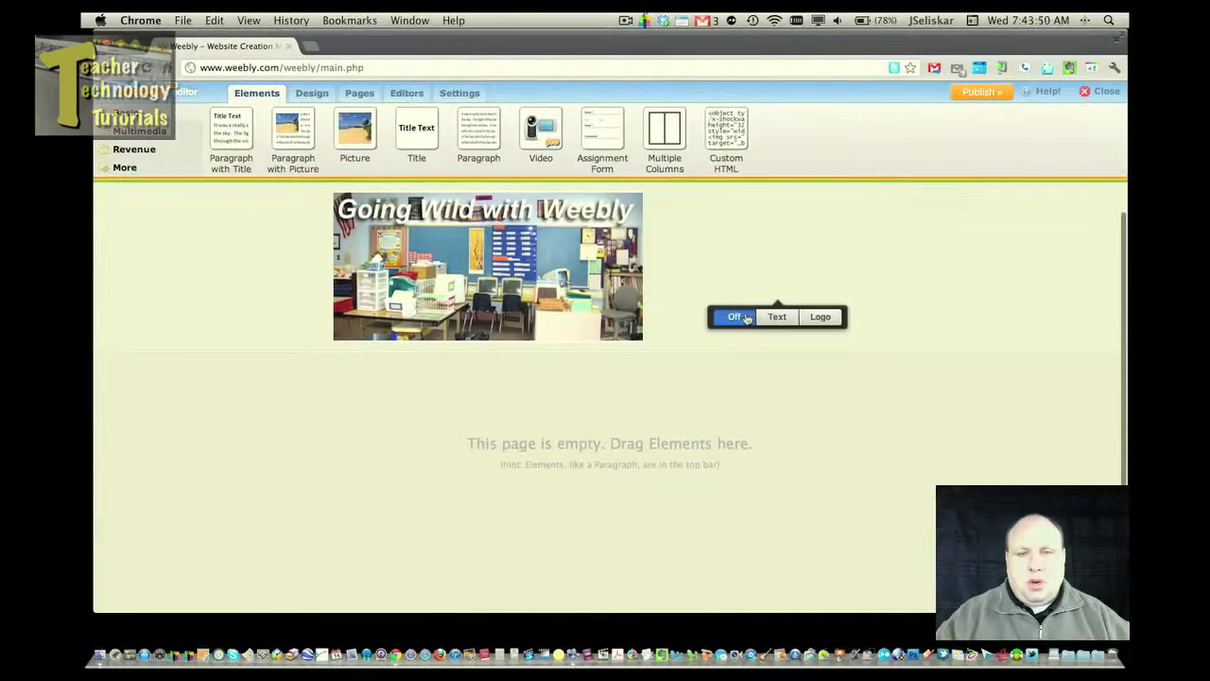
scroll(742, 317, "down", 5)
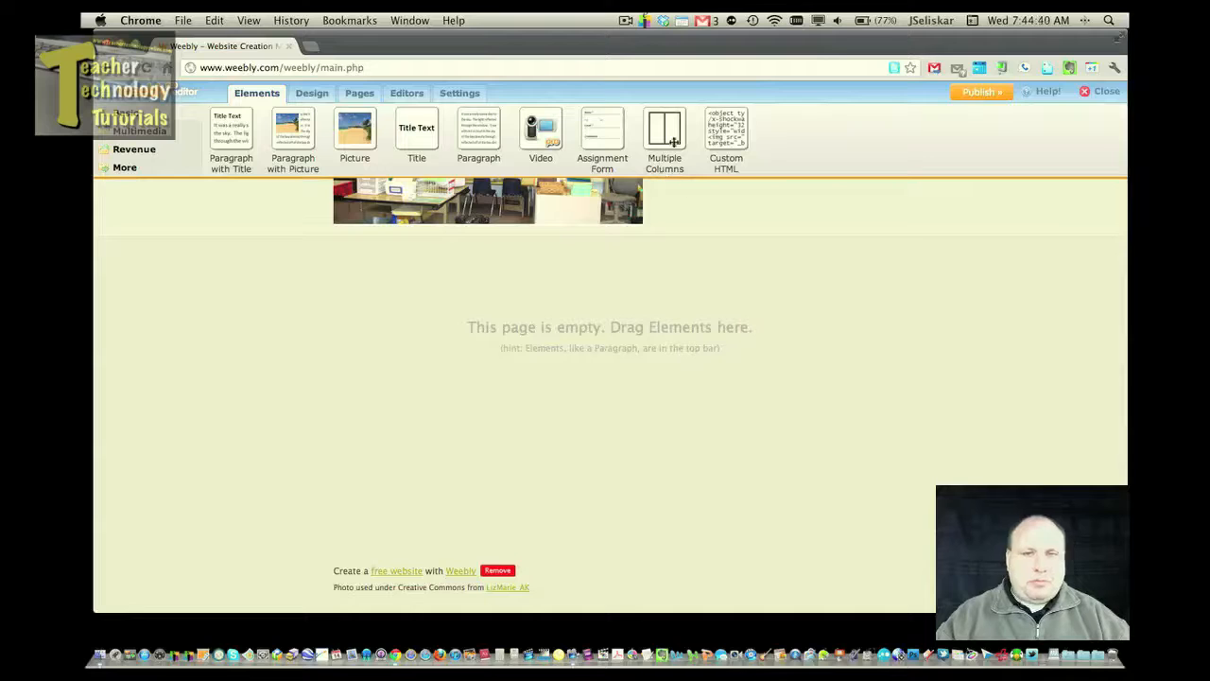
left_click_drag(671, 137, 628, 276)
left_click_drag(635, 219, 635, 181)
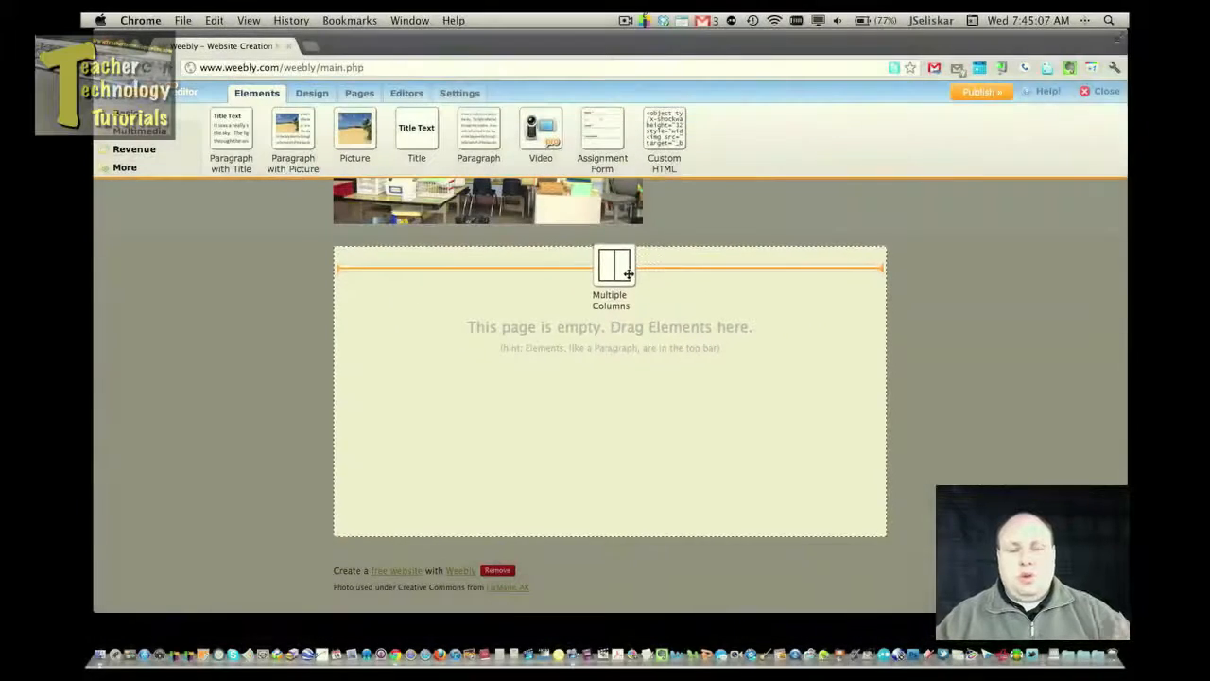
left_click_drag(628, 273, 628, 273)
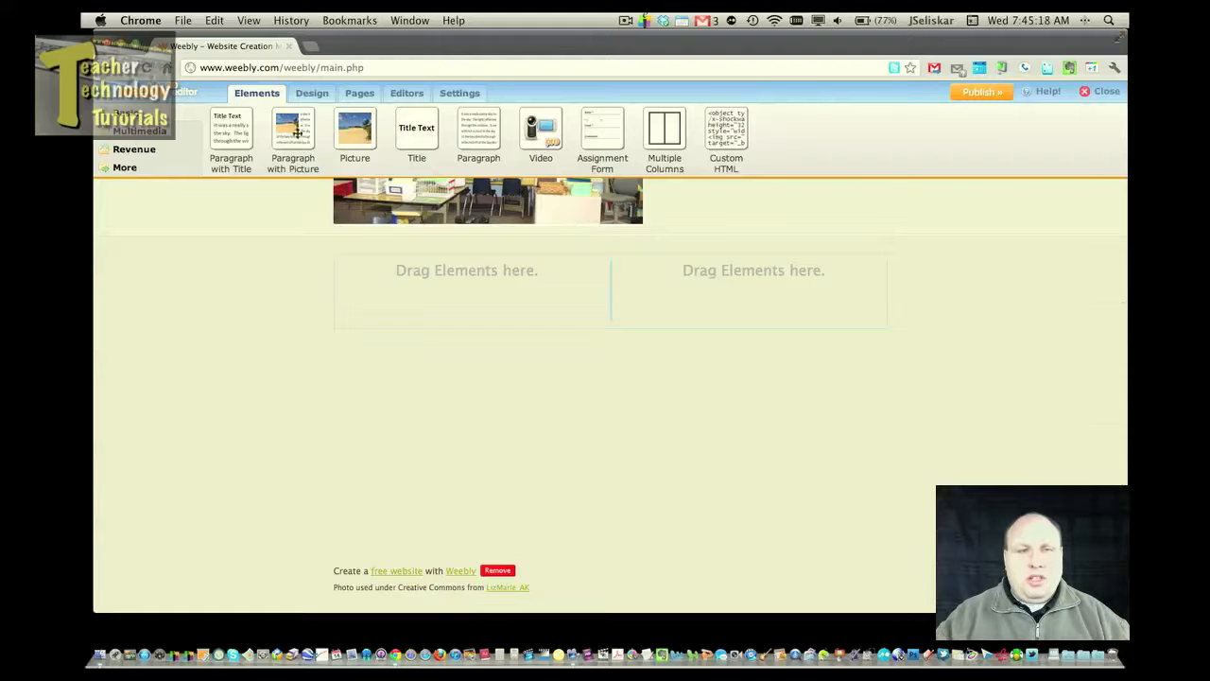
- Try a Paragraph with Title element in the first column and delete it again
left_click_drag(237, 135, 721, 307)
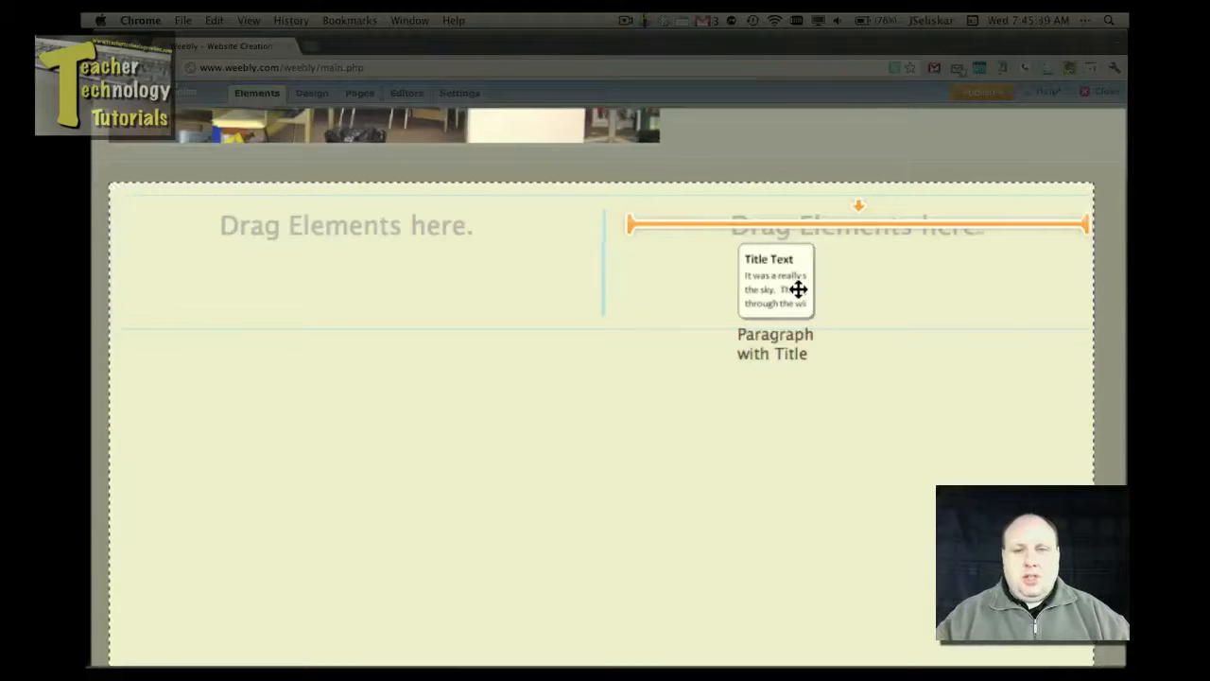
left_click_drag(799, 289, 792, 189)
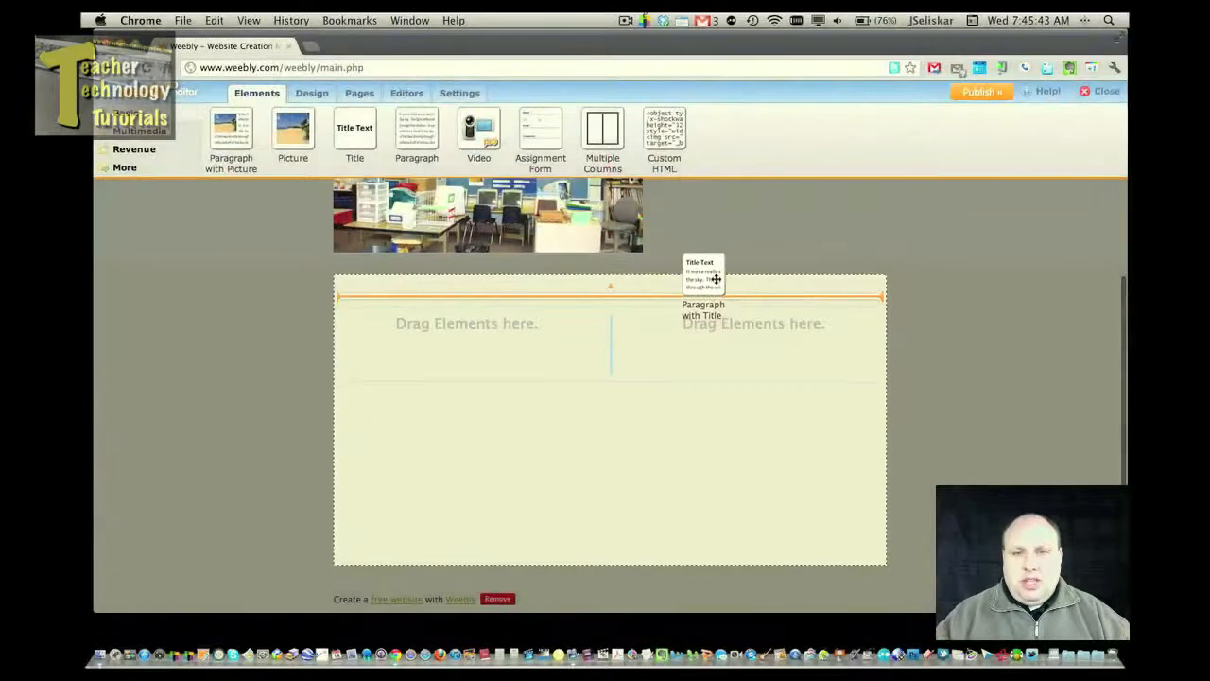
left_click_drag(717, 279, 721, 331)
left_click_drag(723, 377, 722, 377)
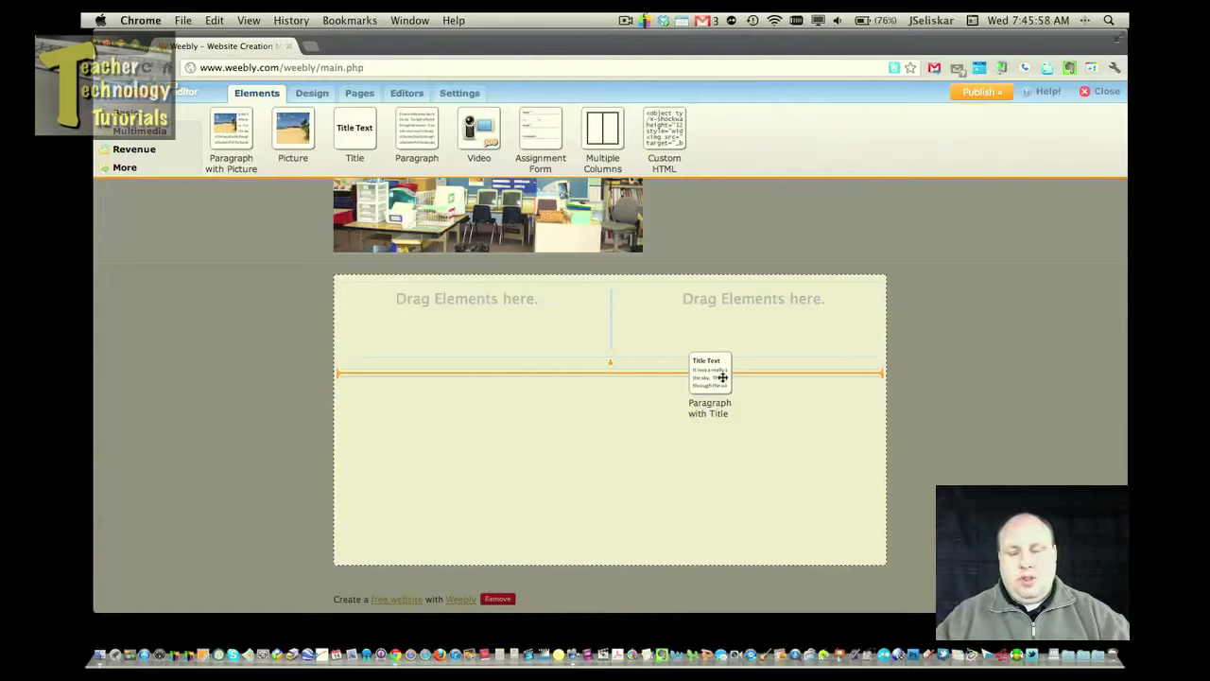
left_click_drag(722, 377, 653, 324)
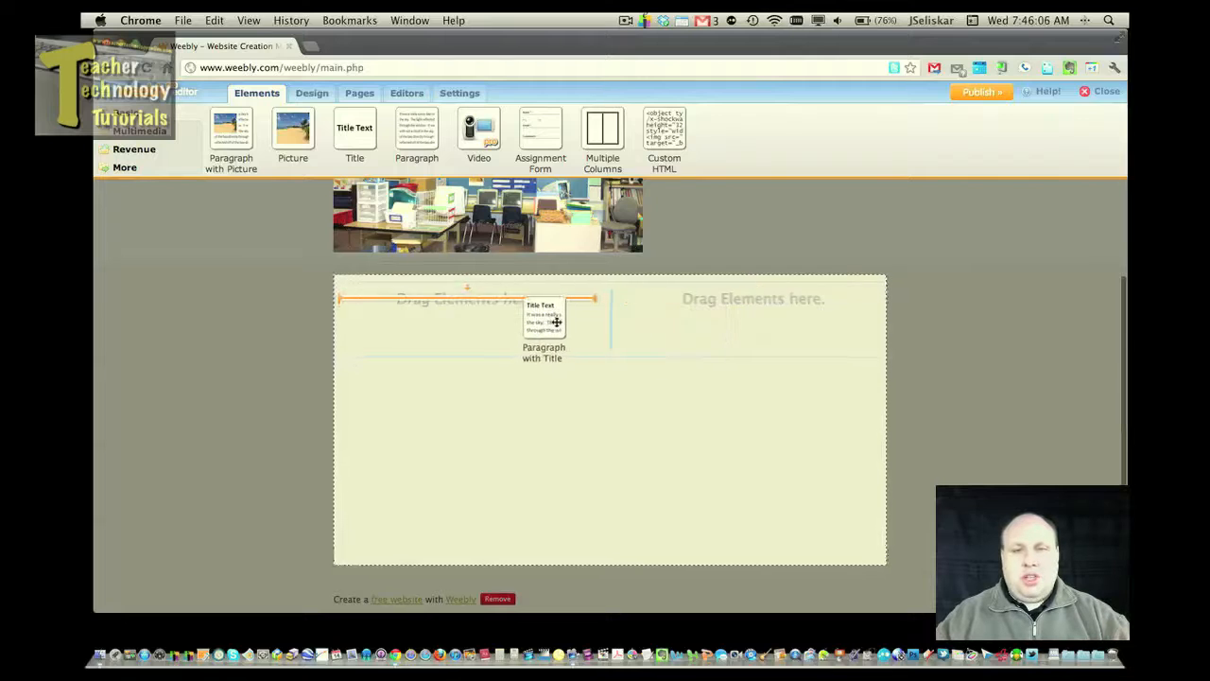
left_click_drag(562, 366, 297, 133)
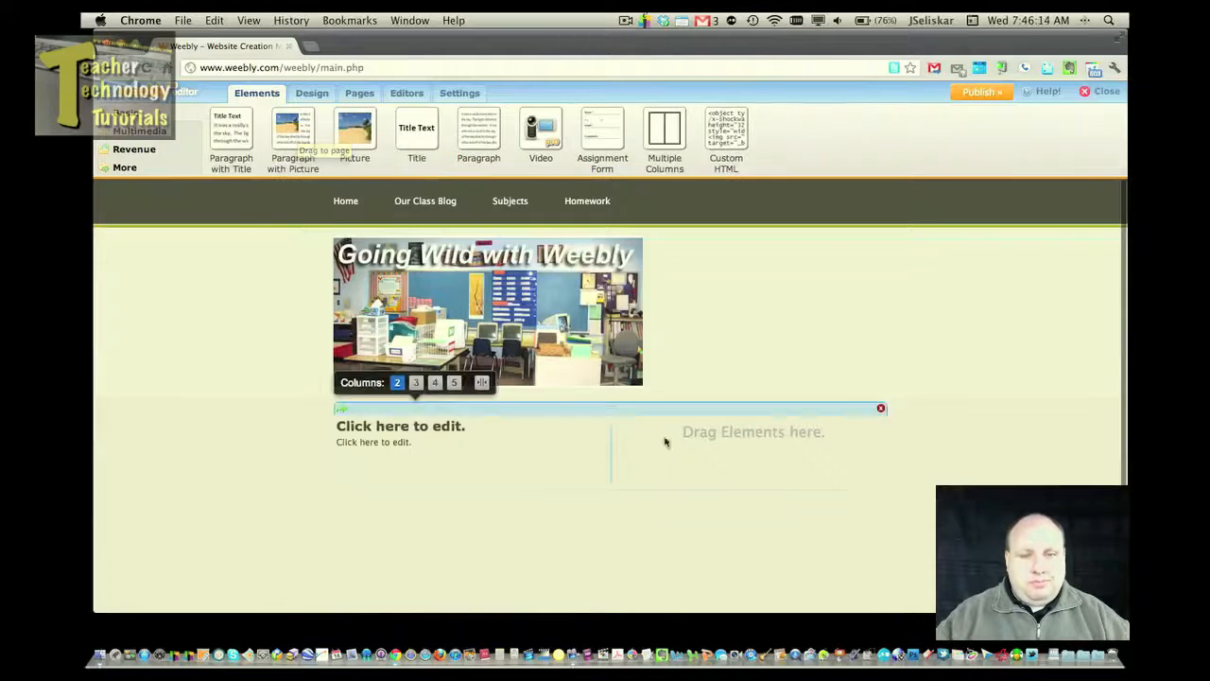
left_click(594, 410)
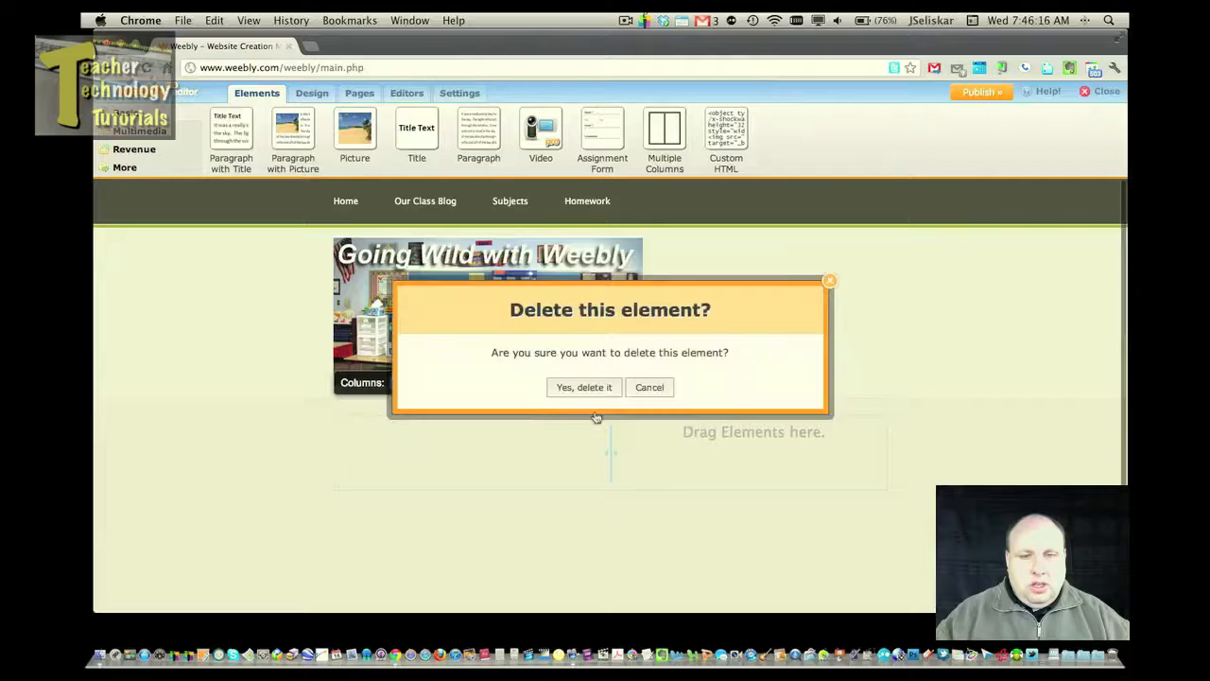
left_click(584, 387)
- Try a three-column layout and shift its first column divider to narrow the first column
scroll(663, 403, "down", 2)
mouse_move(584, 346)
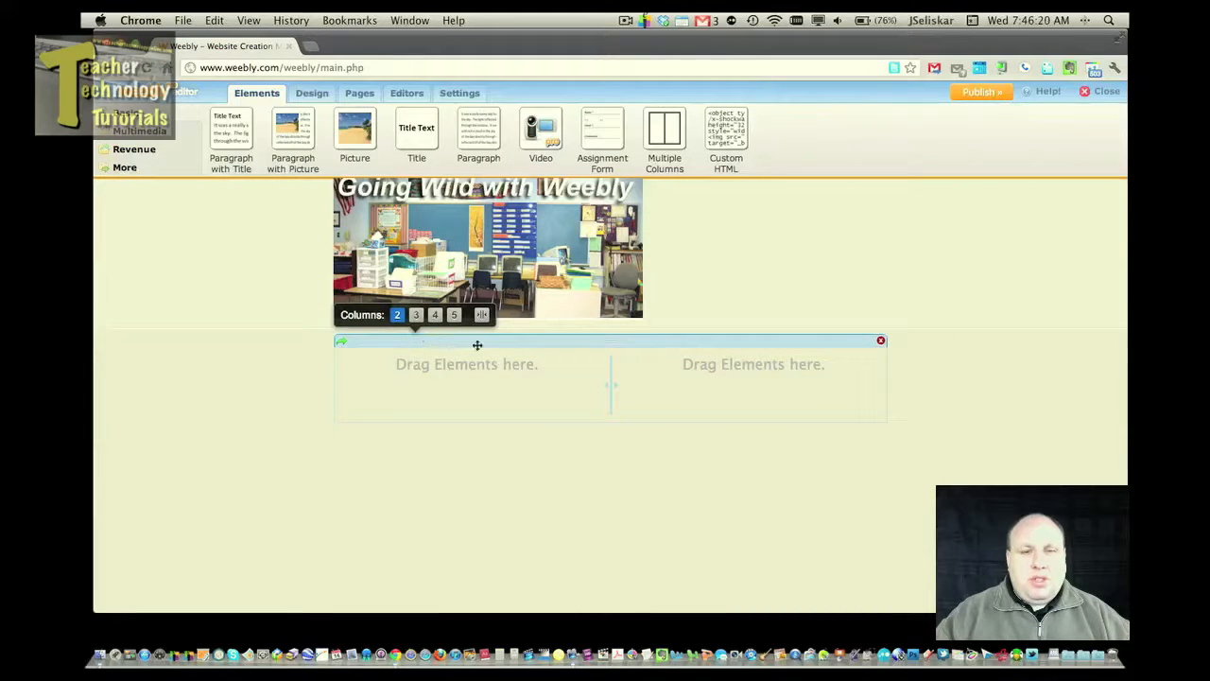
left_click(414, 317)
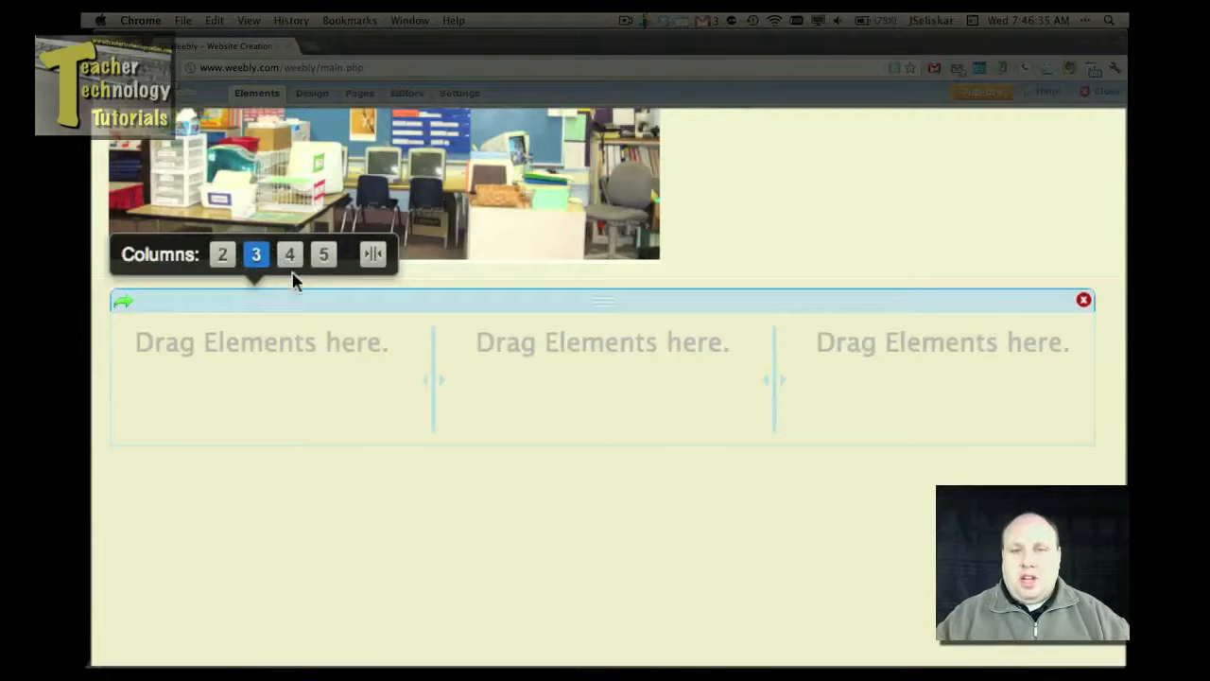
left_click_drag(422, 378, 331, 379)
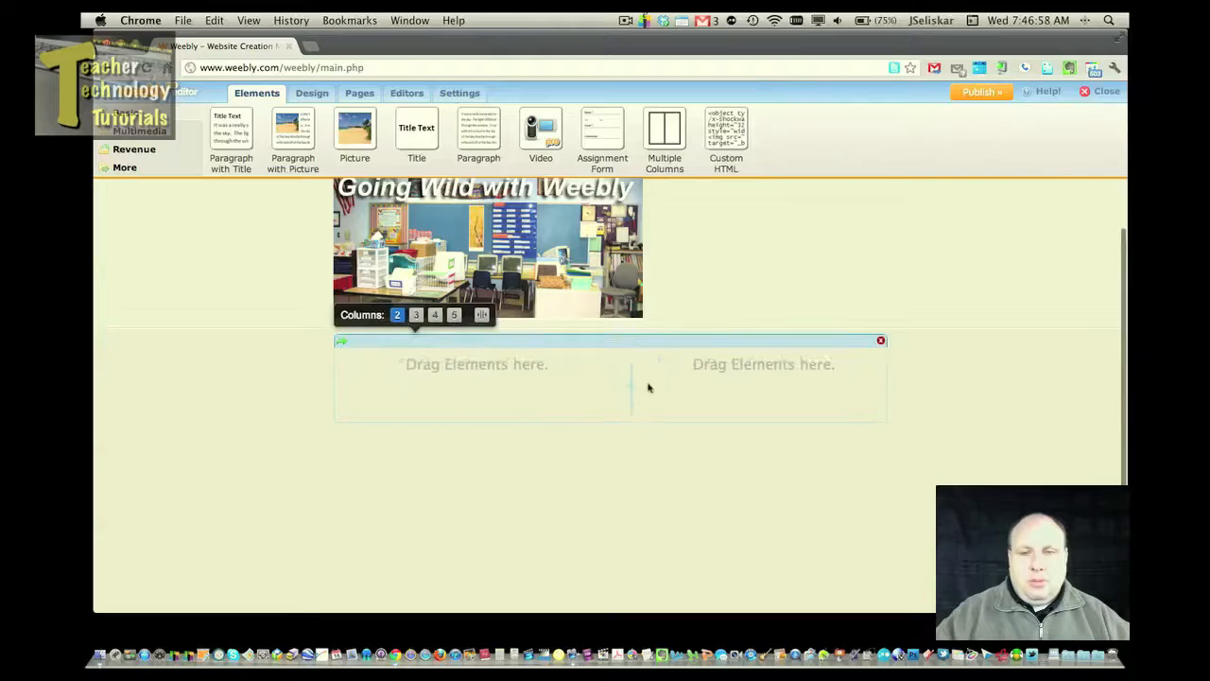
- Widen the first column of the two-column layout and add a Paragraph with Title element to the narrower second column
left_click_drag(640, 381, 723, 382)
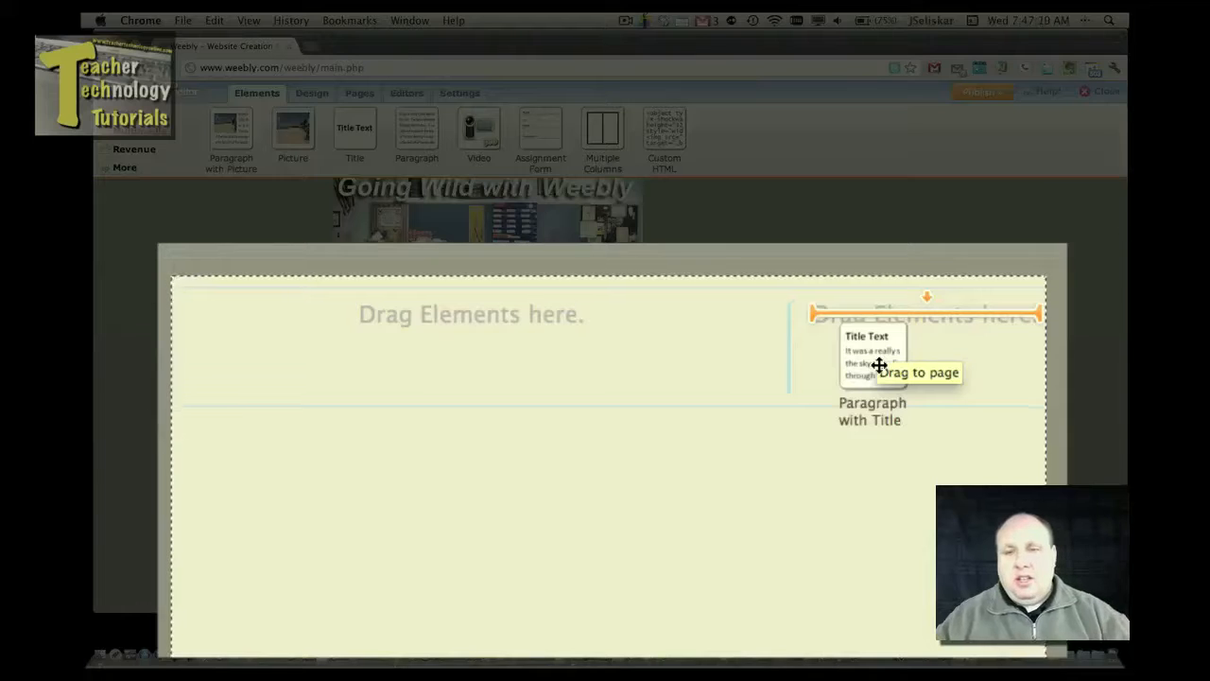
left_click_drag(878, 362, 871, 359)
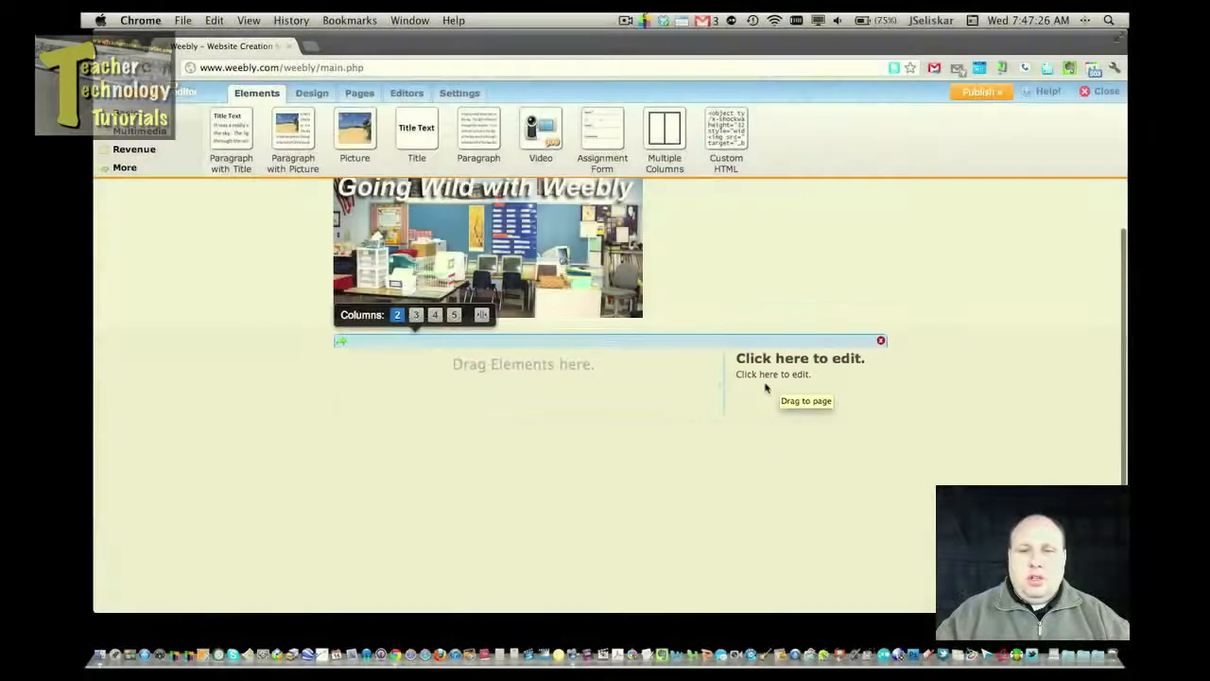
- Title the second column's paragraph "Welcome" and enter its text "Welcome to our class website. We are going to have an amazing year!"
left_click(828, 362)
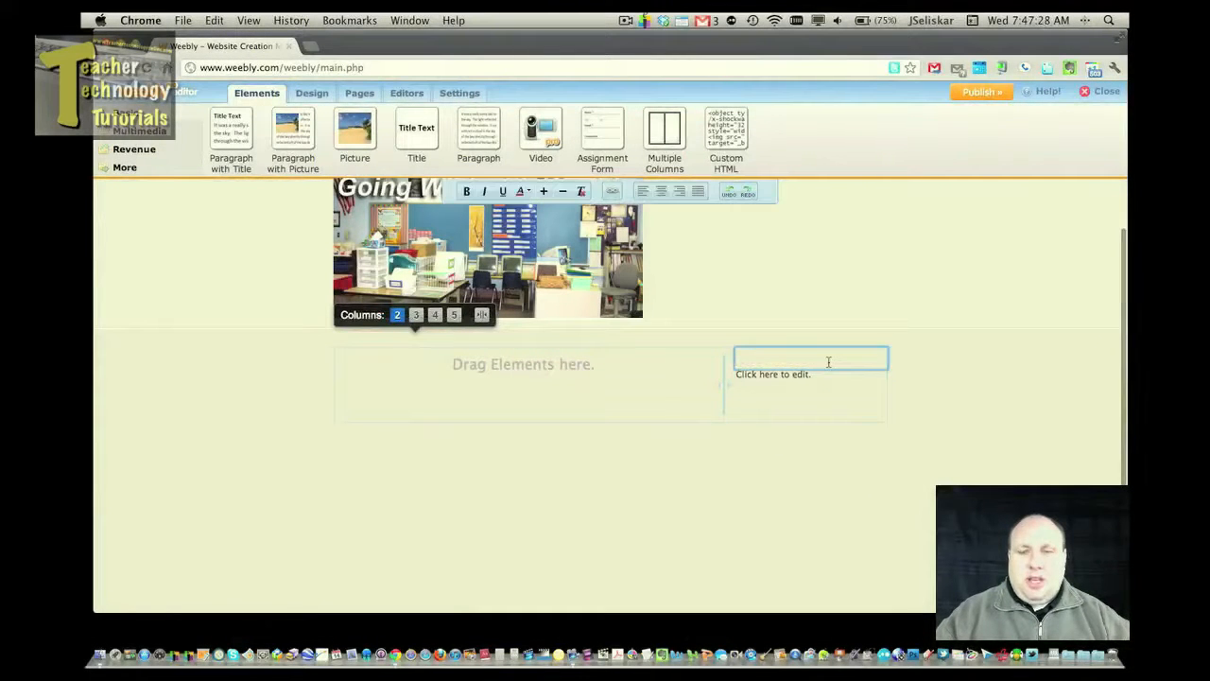
type("Welcome")
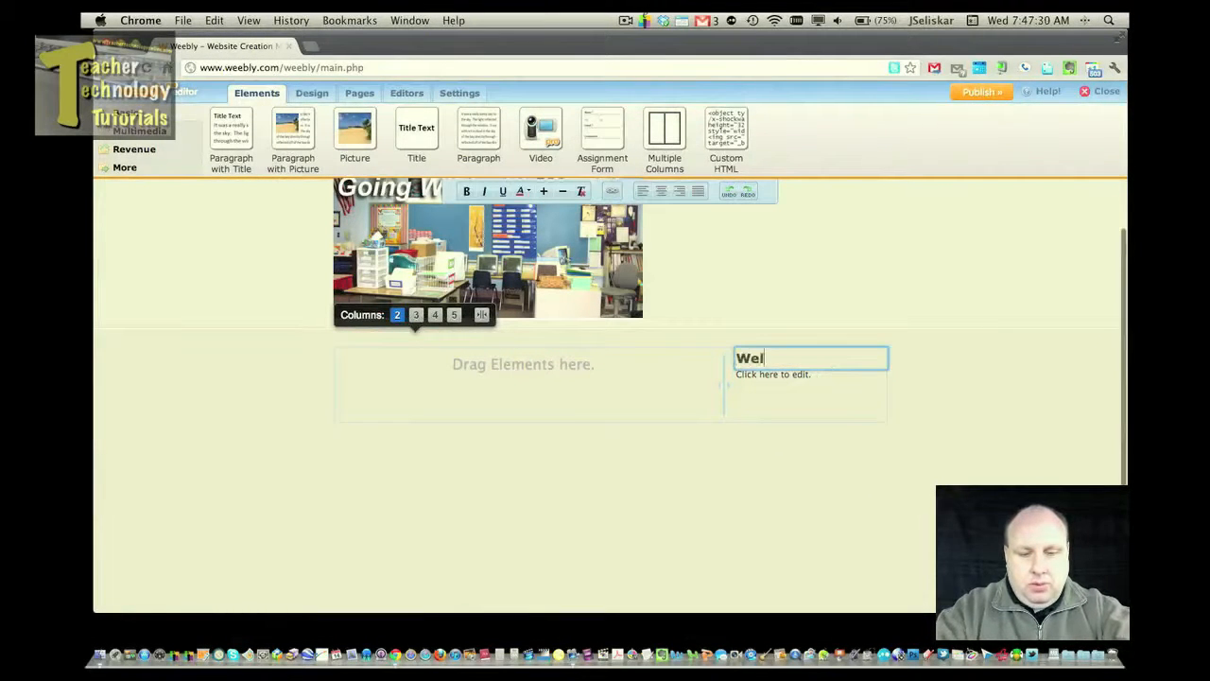
left_click(821, 388)
left_click(796, 376)
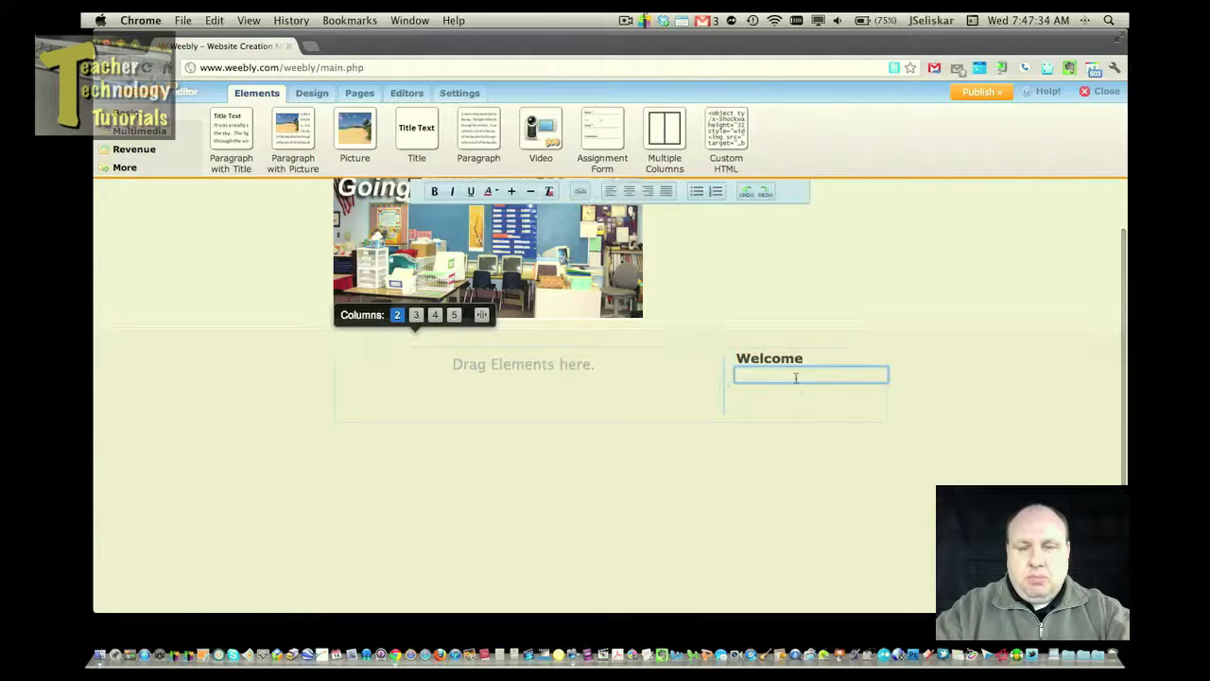
type("W")
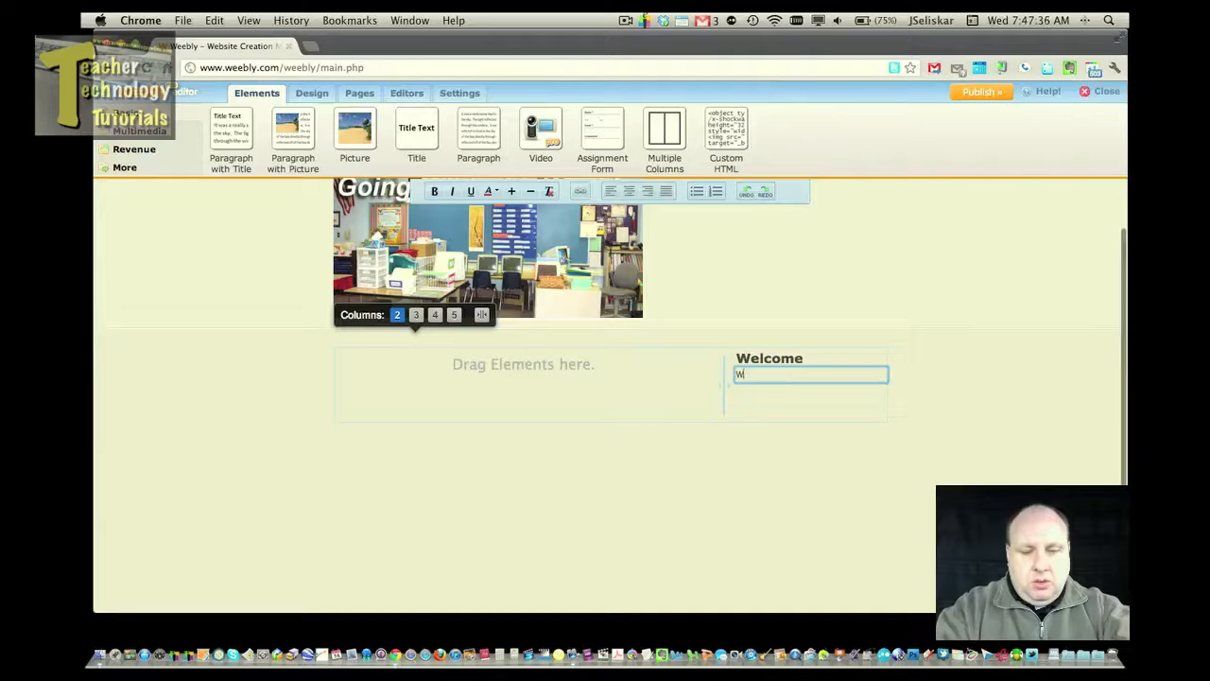
type("elcome to our class")
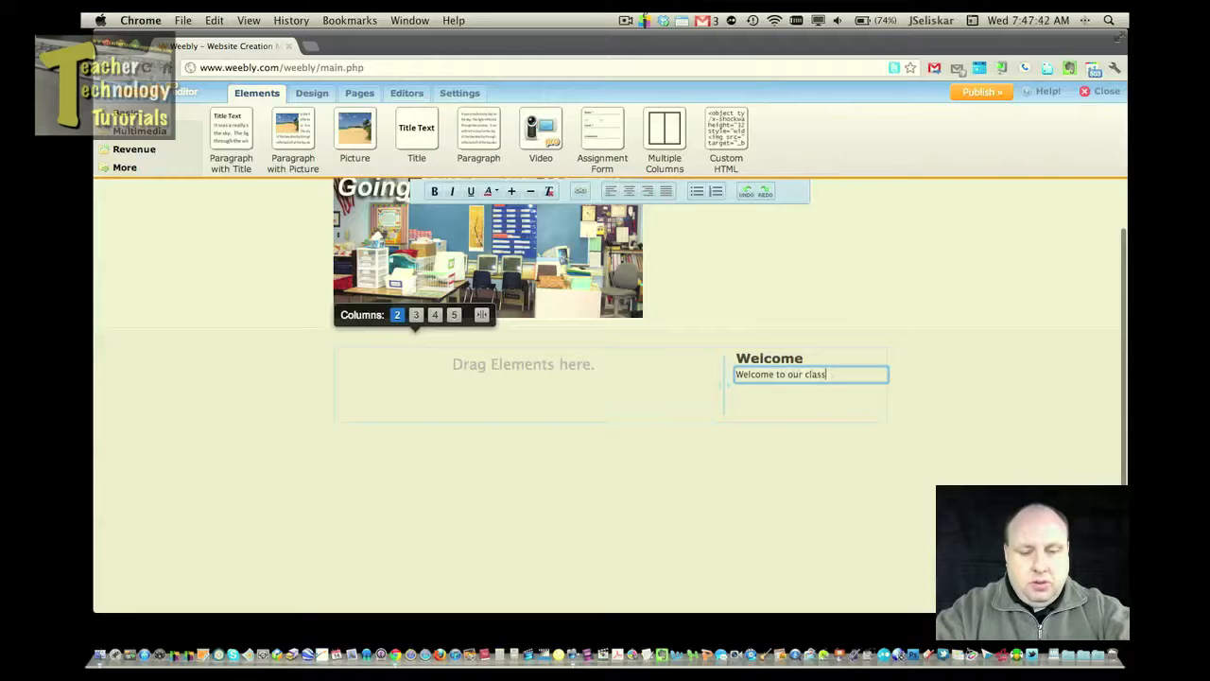
type(" websit")
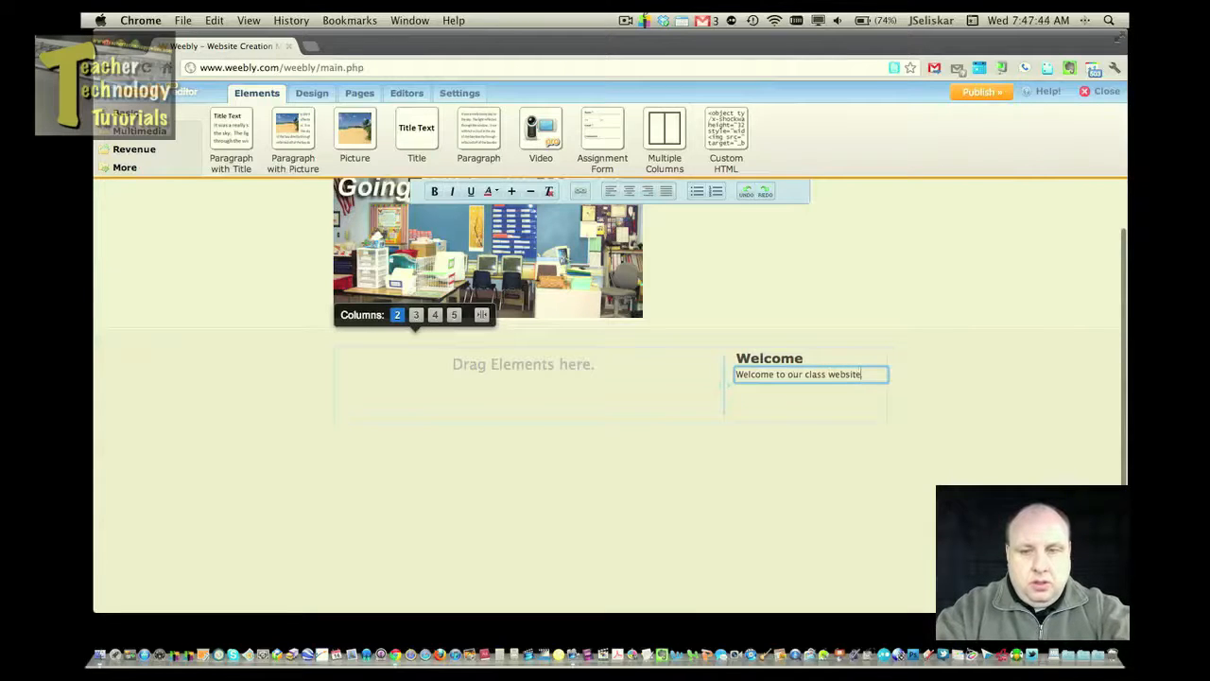
type("e.  We ar")
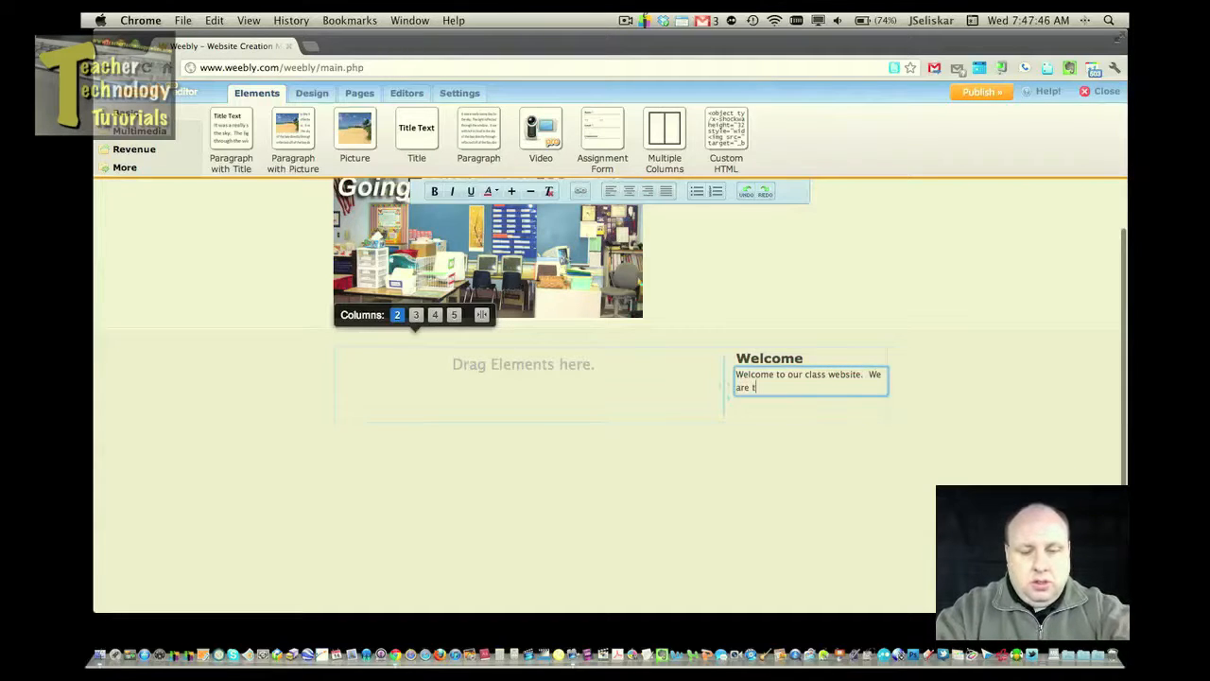
type("e going to have an ama")
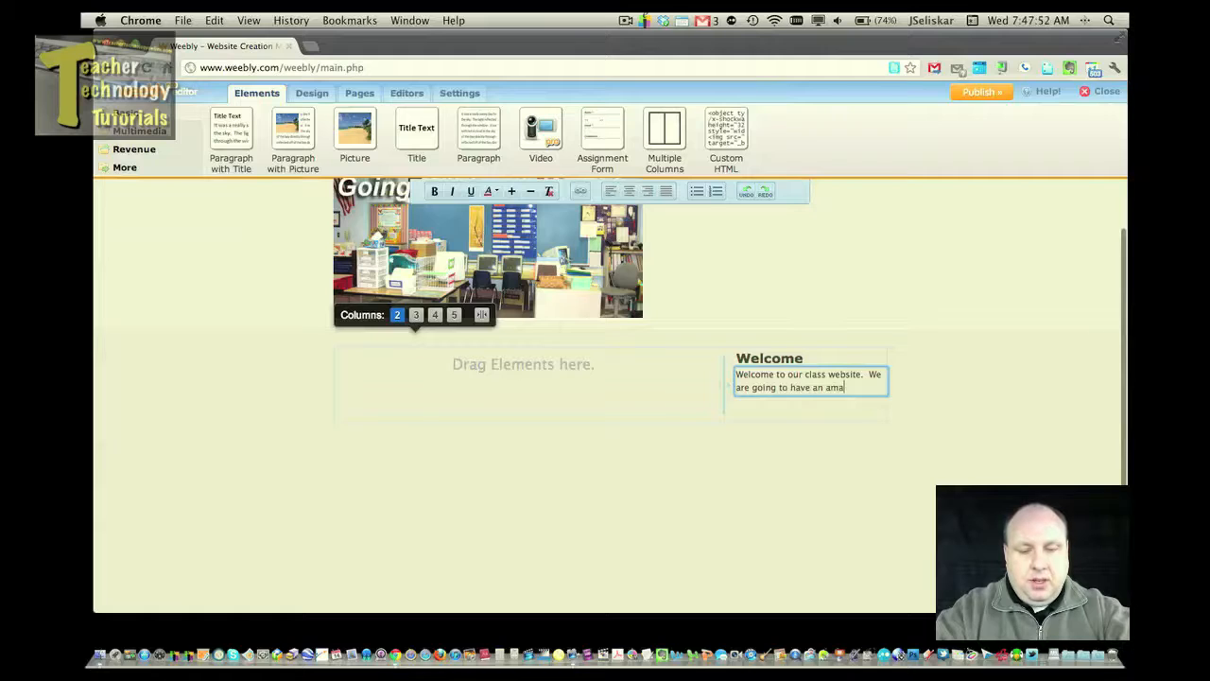
type("zing year!")
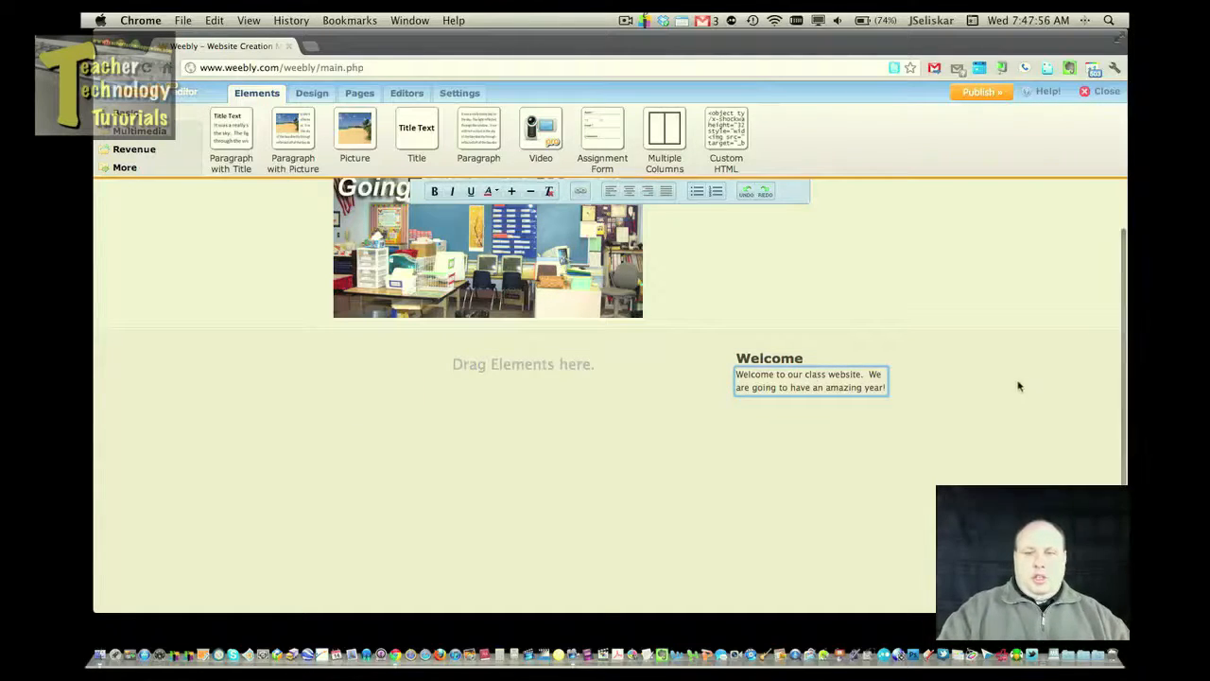
left_click(1019, 381)
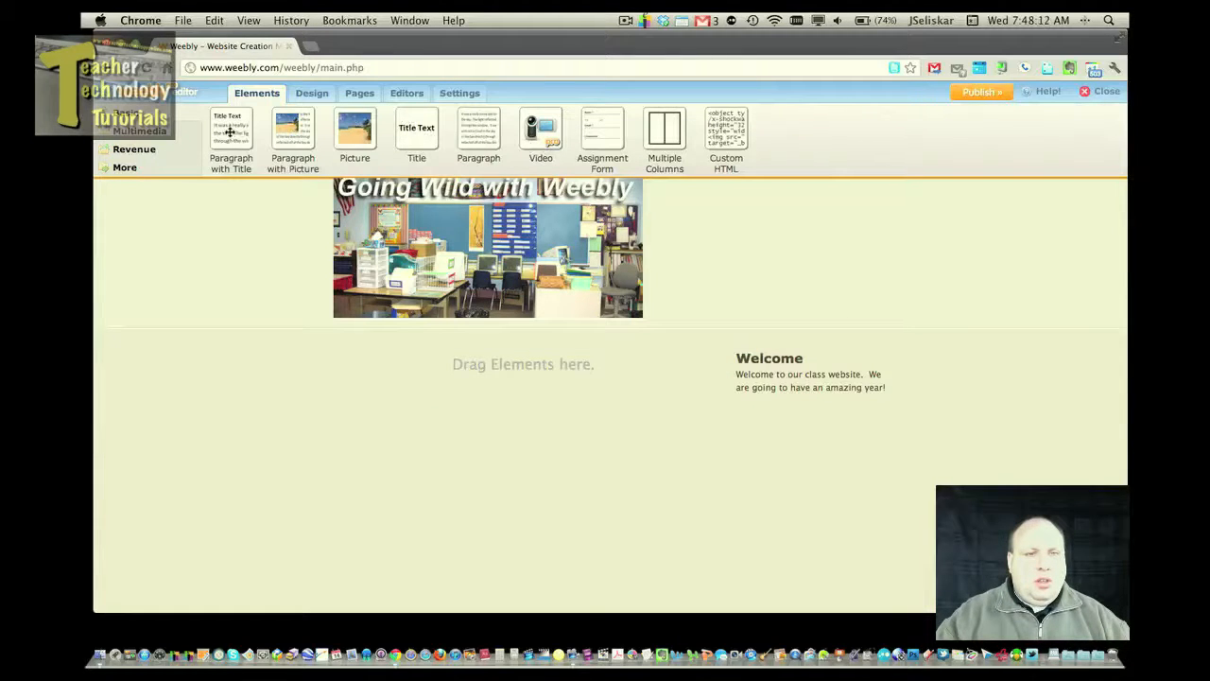
- Add a Paragraph with Picture element to the first column and title it "Welcome to Our Class Website"
left_click_drag(293, 129, 412, 382)
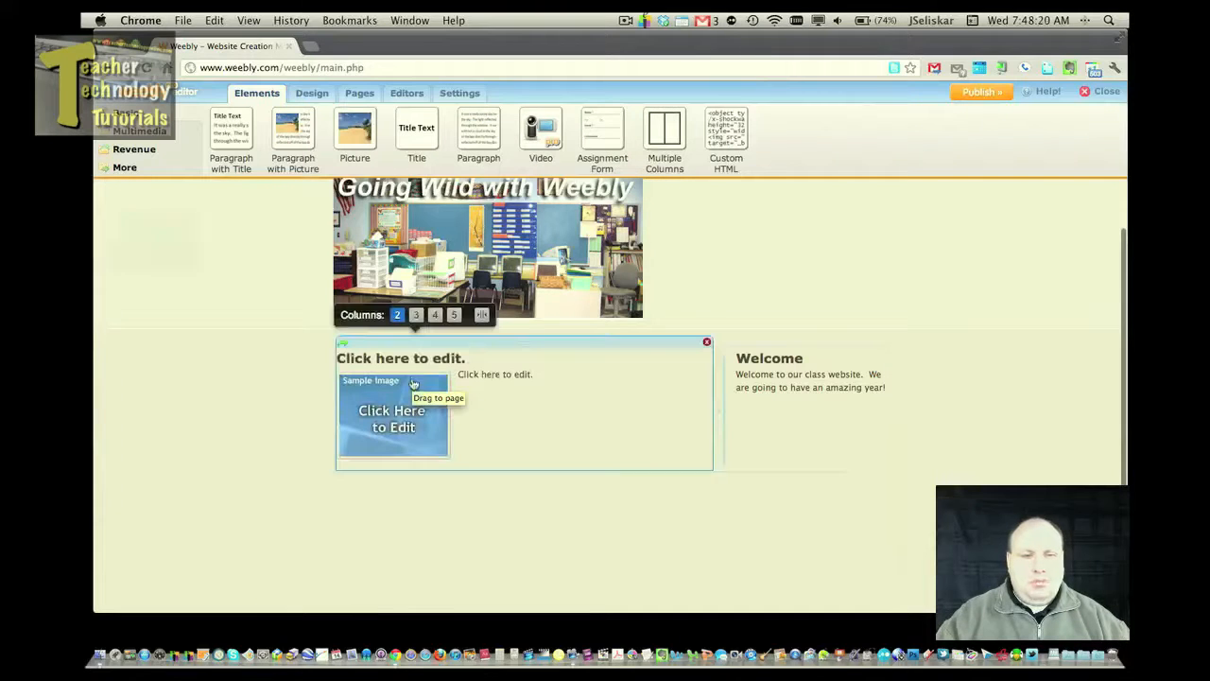
left_click(448, 358)
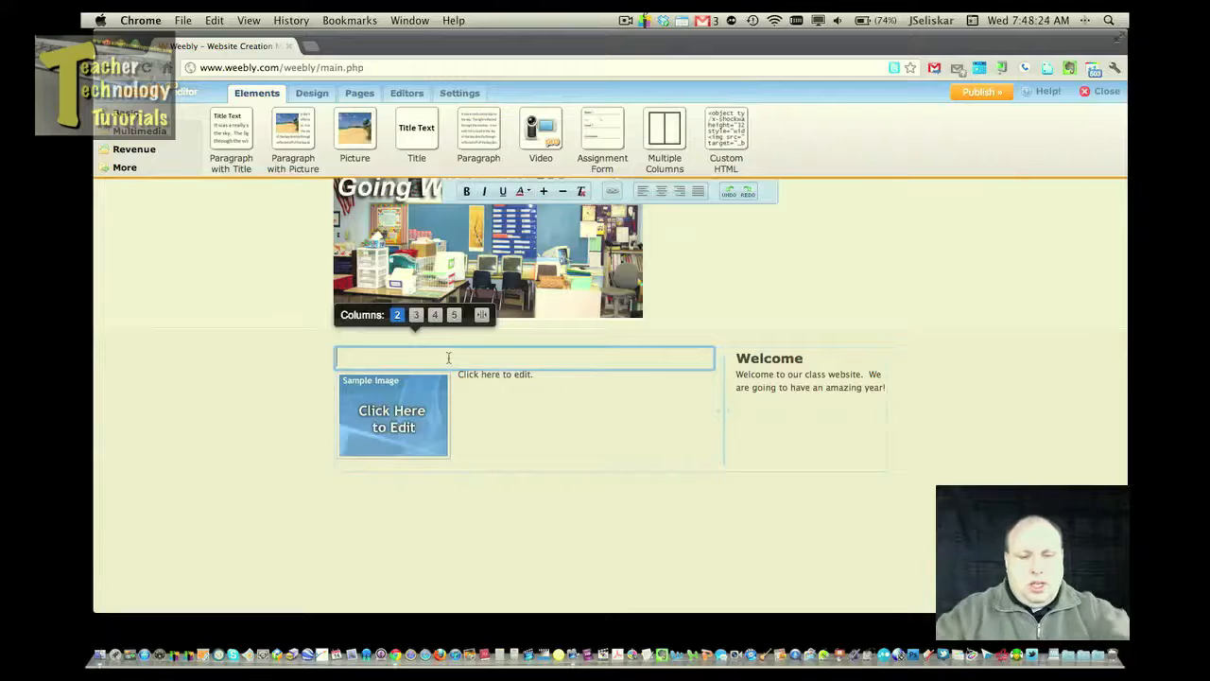
type("Welc")
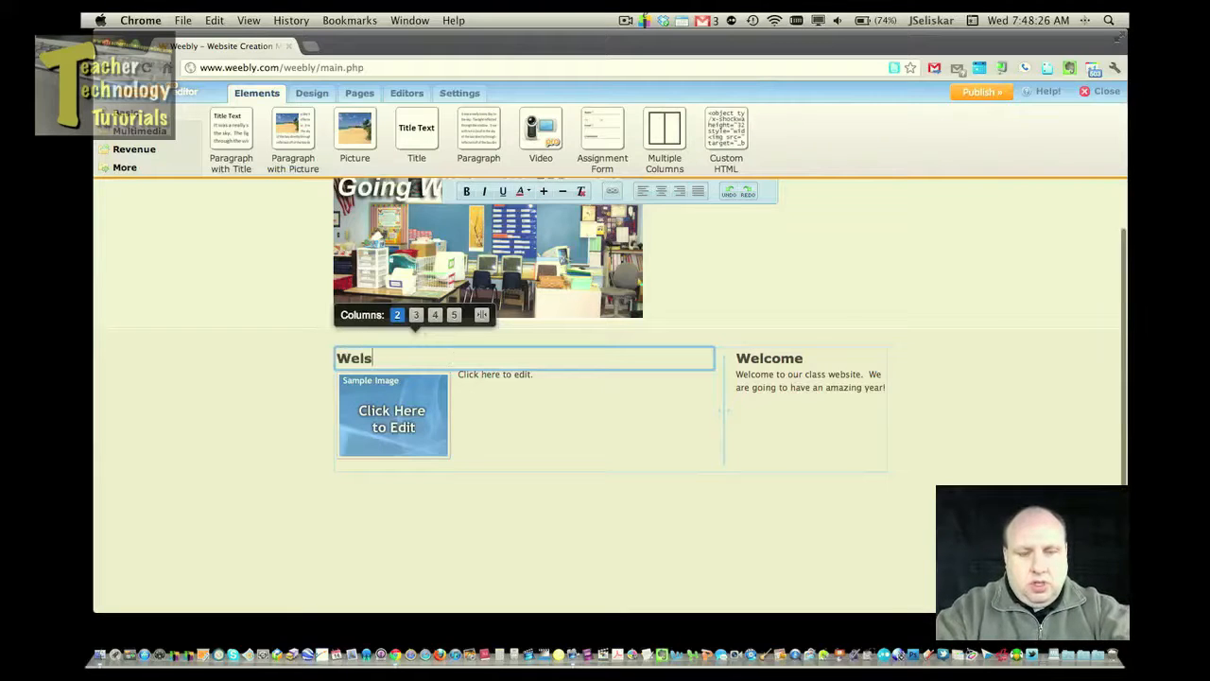
key("BackSpace")
type("come ")
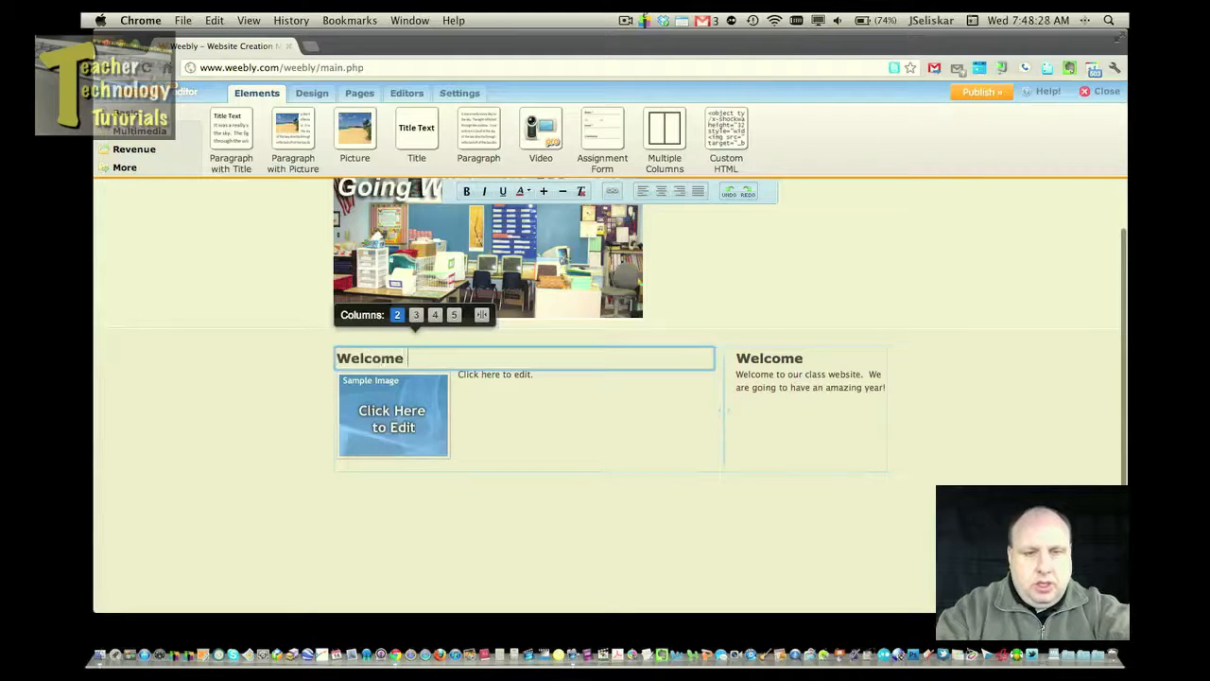
type("to o")
key("BackSpace")
type("Our Class")
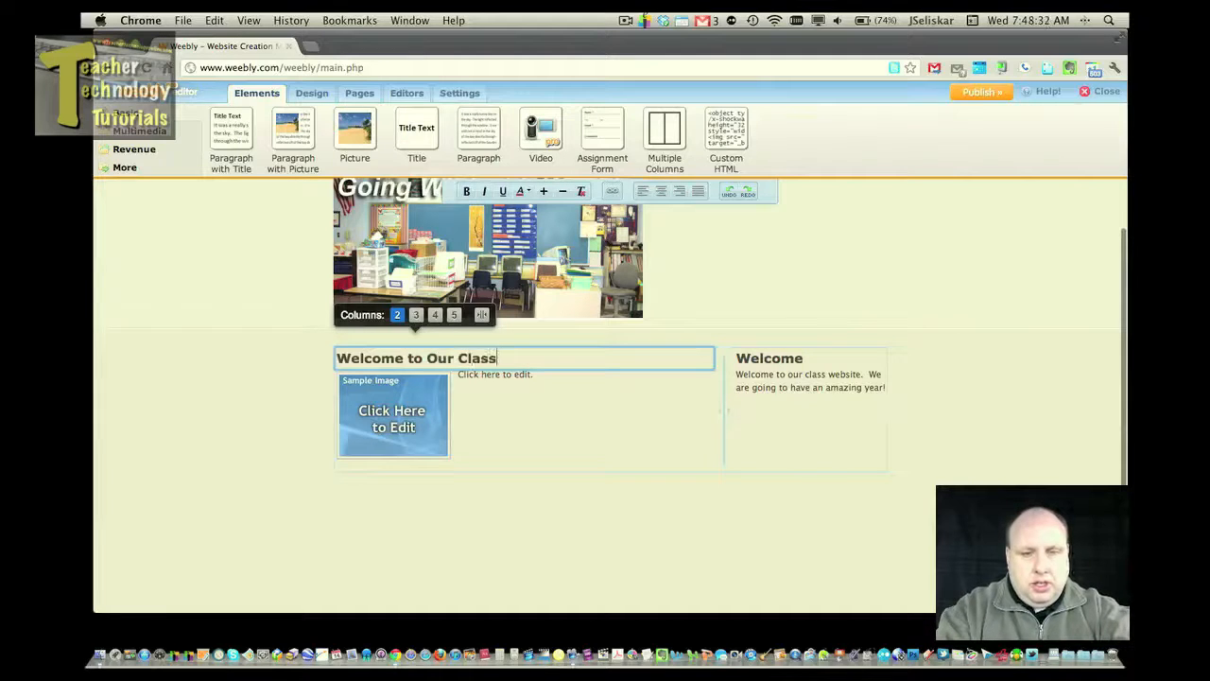
type(" Website")
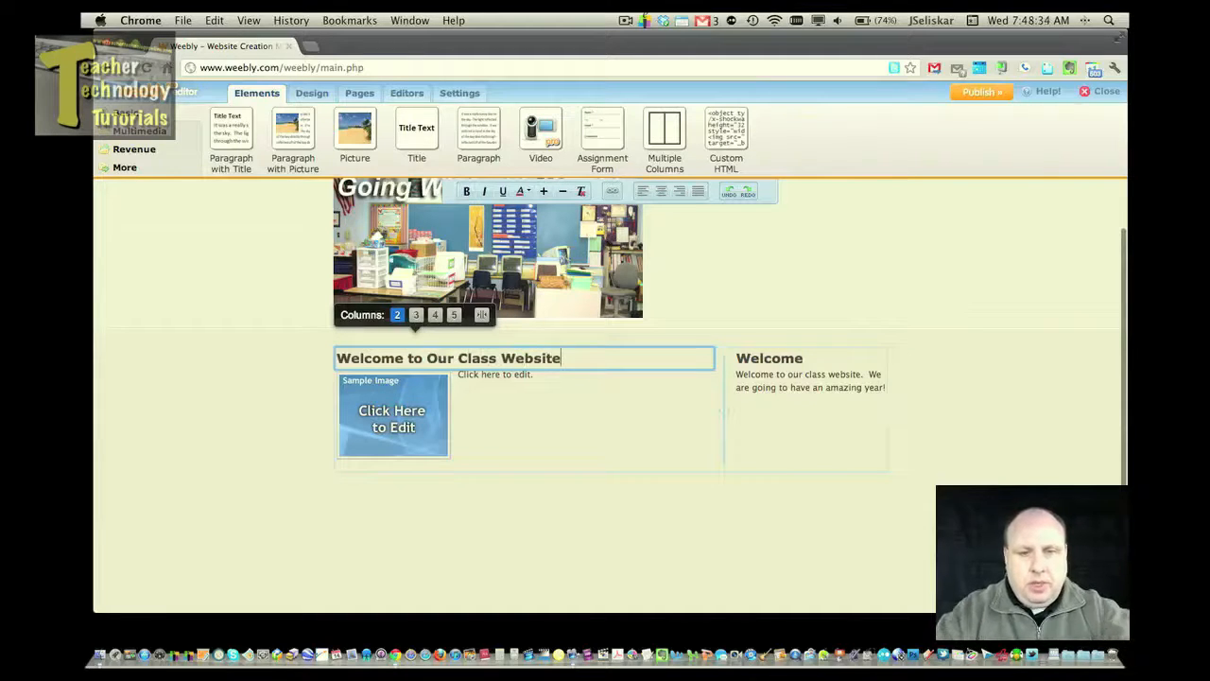
left_click(328, 428)
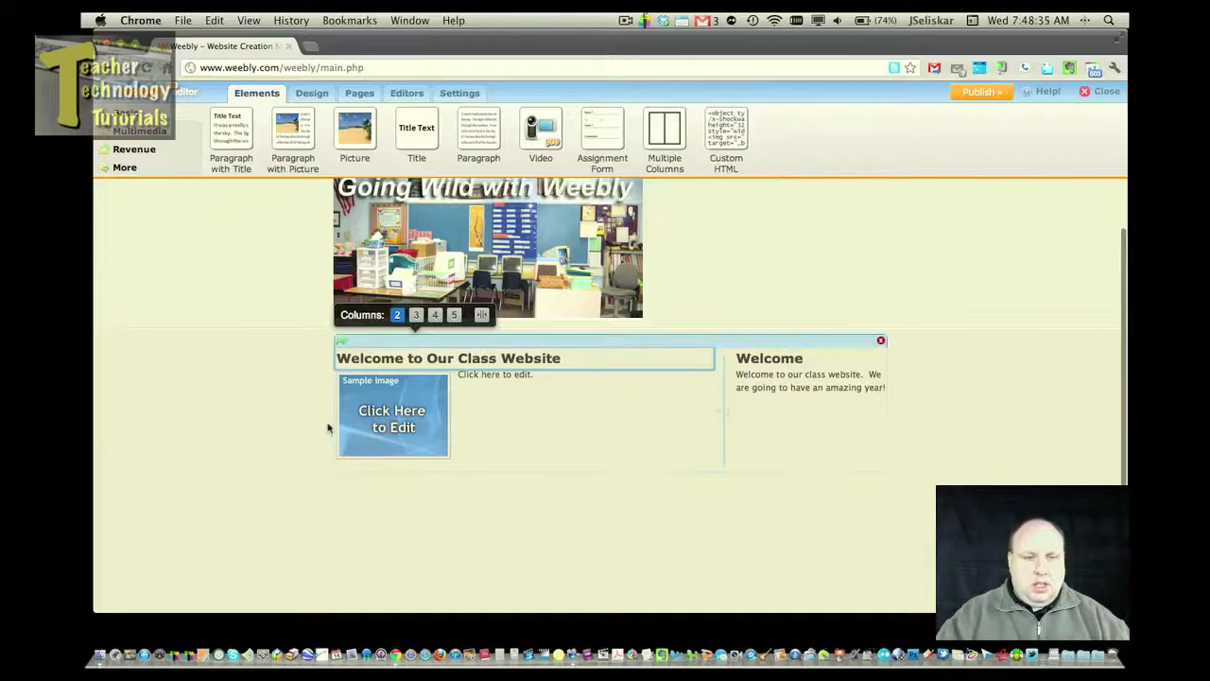
- Replace the sample image with the black keyboard photo from the Instagram Photos folder and shrink it to about half its size
left_click(416, 420)
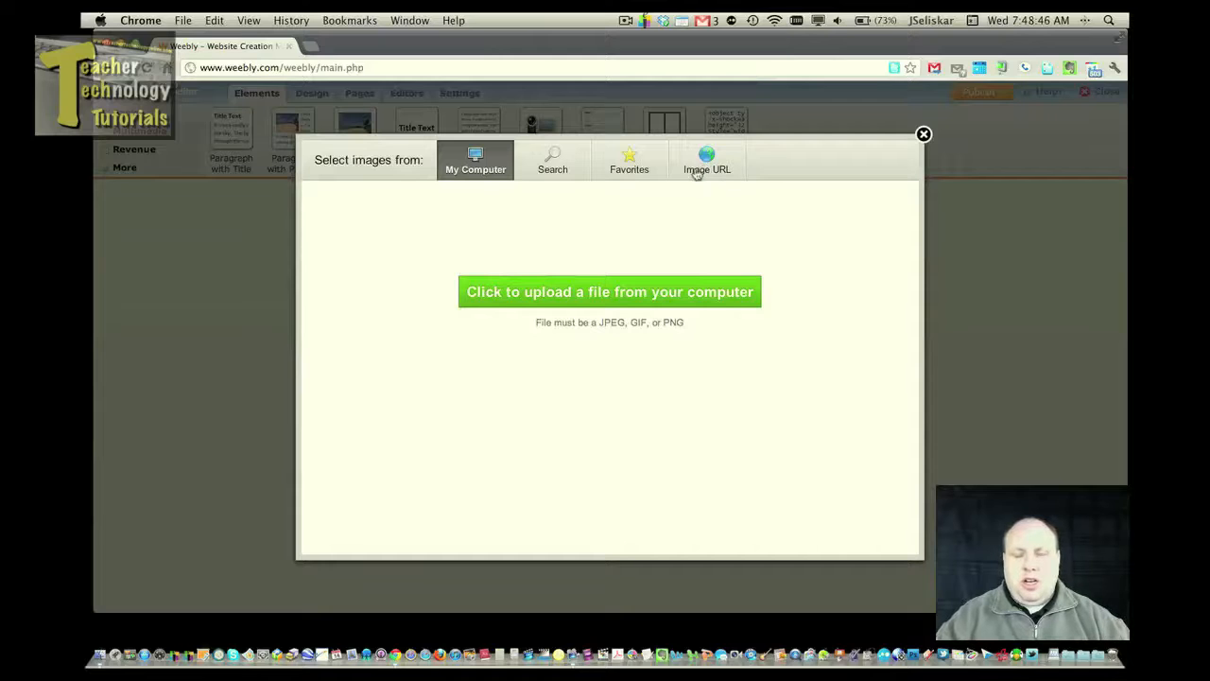
left_click(640, 294)
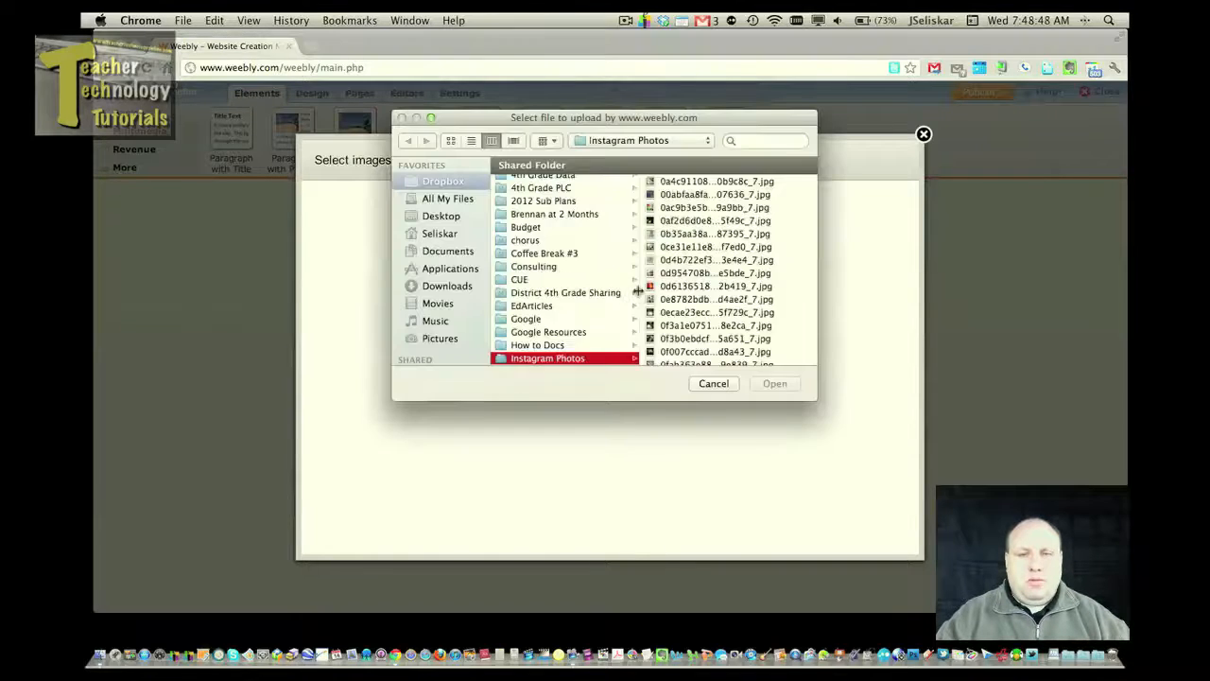
scroll(694, 285, "down", 5)
scroll(693, 284, "down", 1)
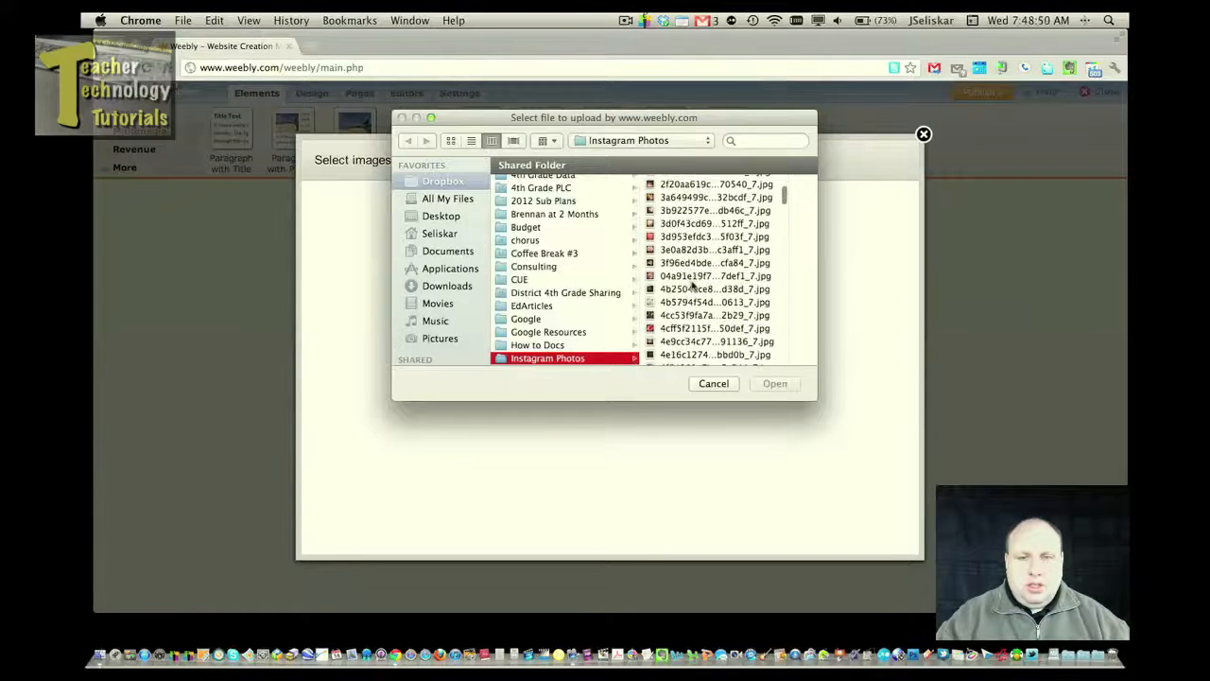
left_click(694, 283)
key("Down")
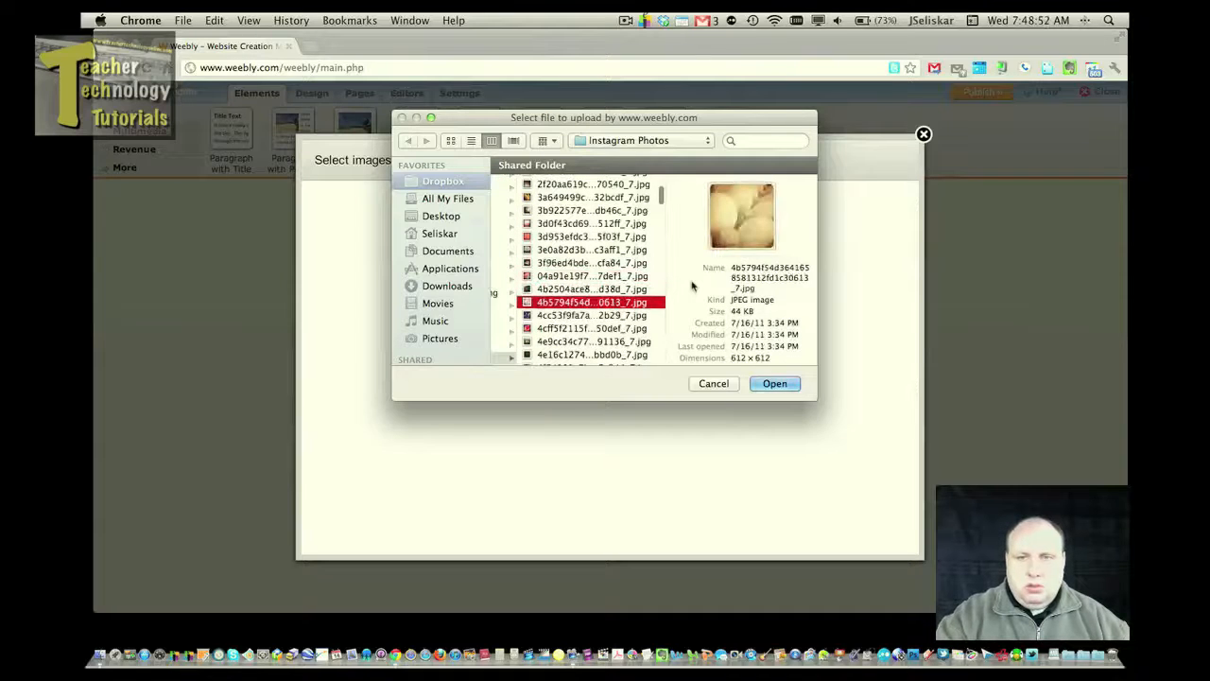
key("Up")
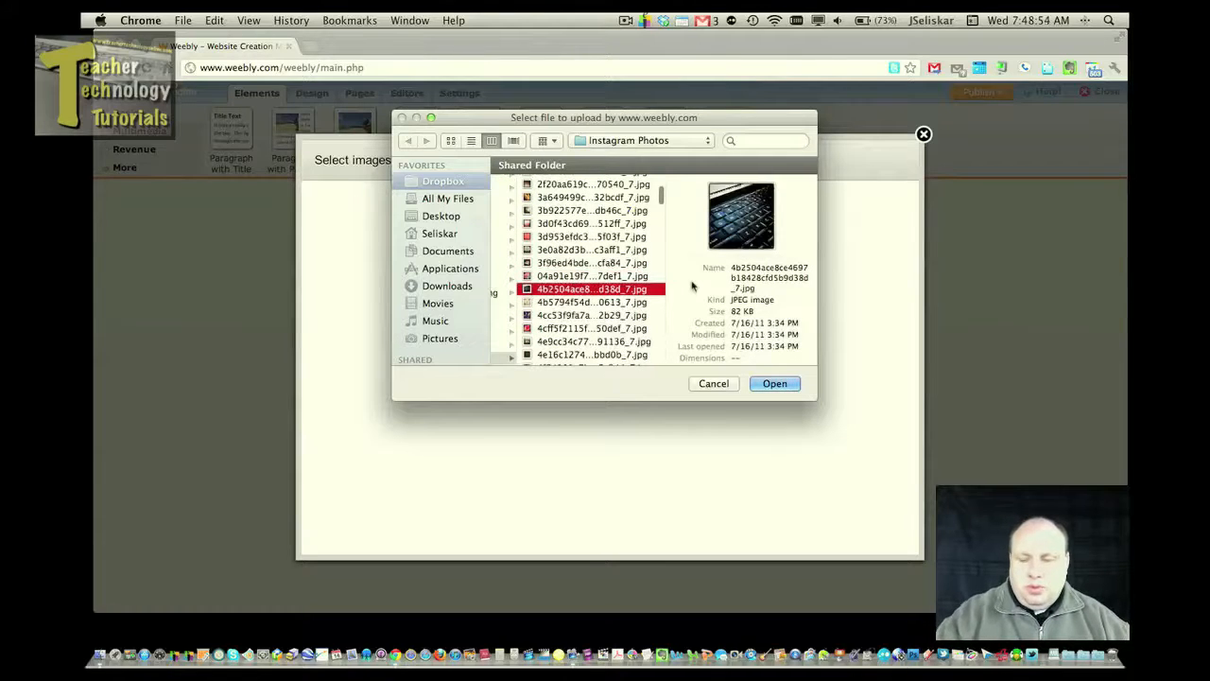
left_click(775, 383)
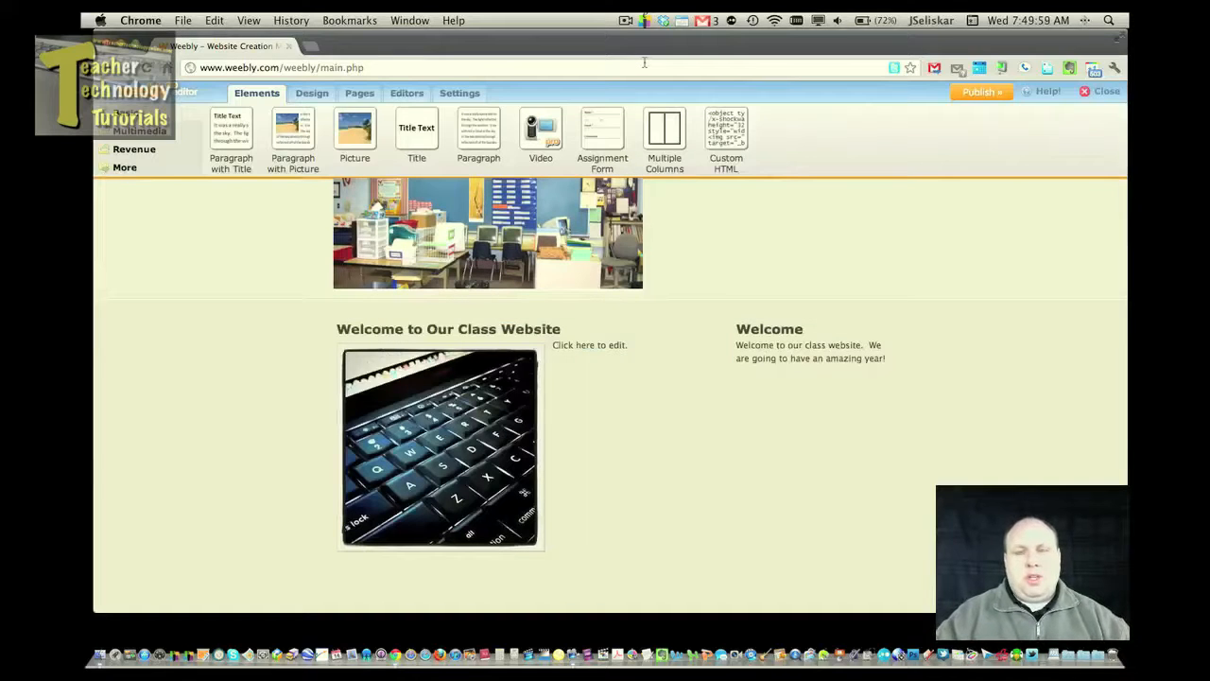
mouse_move(502, 510)
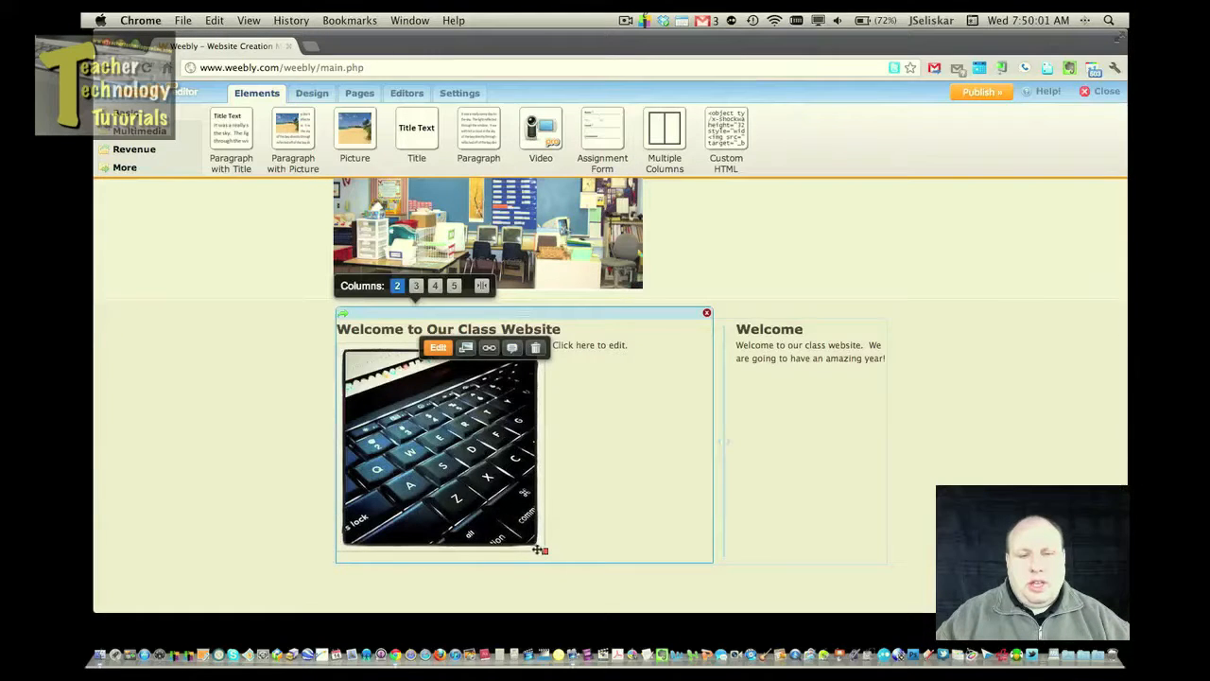
left_click_drag(545, 552, 439, 448)
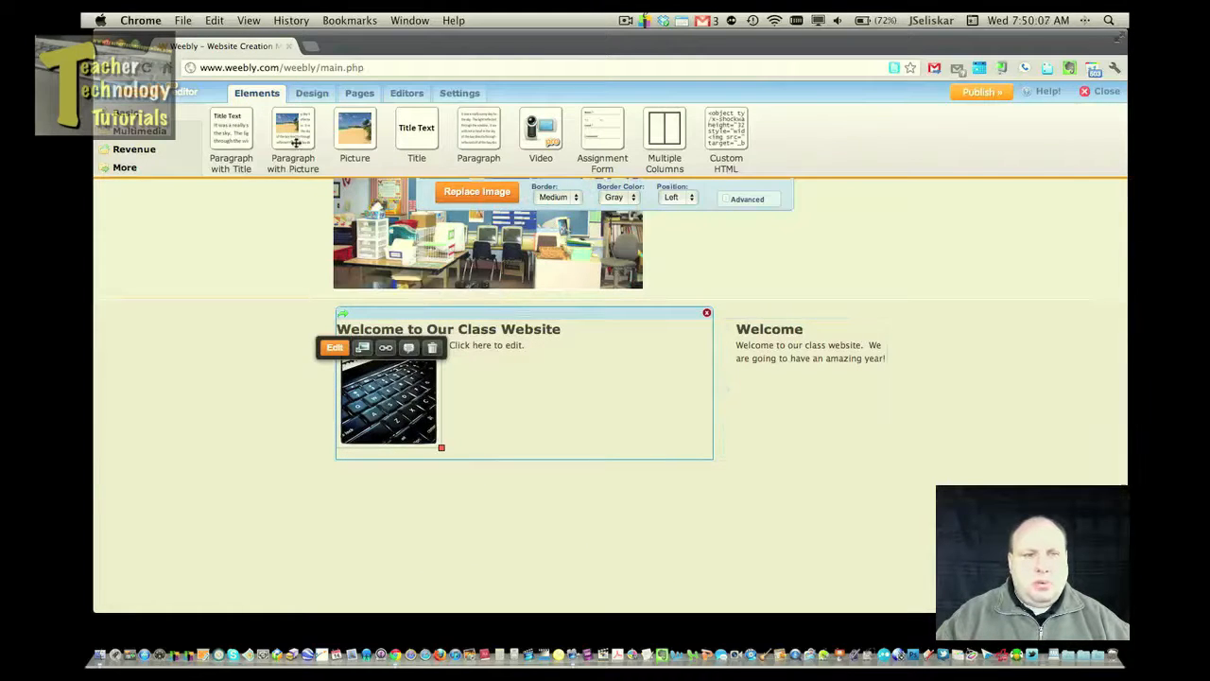
- Enter "This year we are going to do some amazing things with technology." as the text beside the keyboard picture
left_click(504, 346)
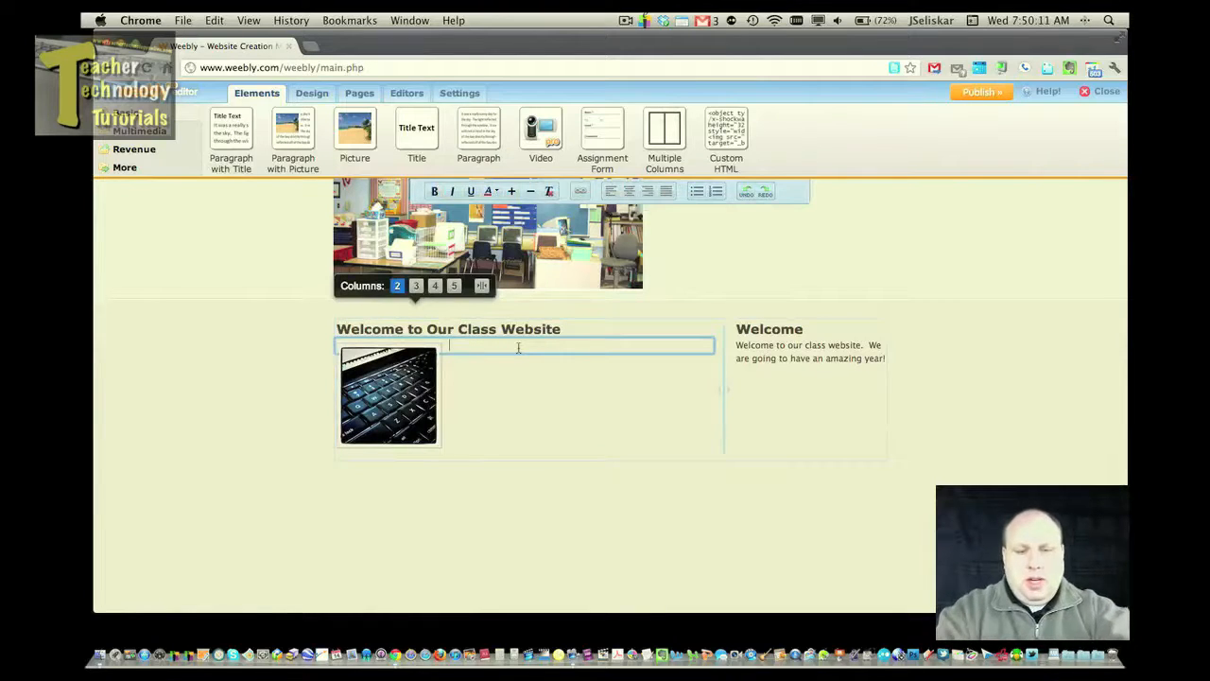
type("This yea")
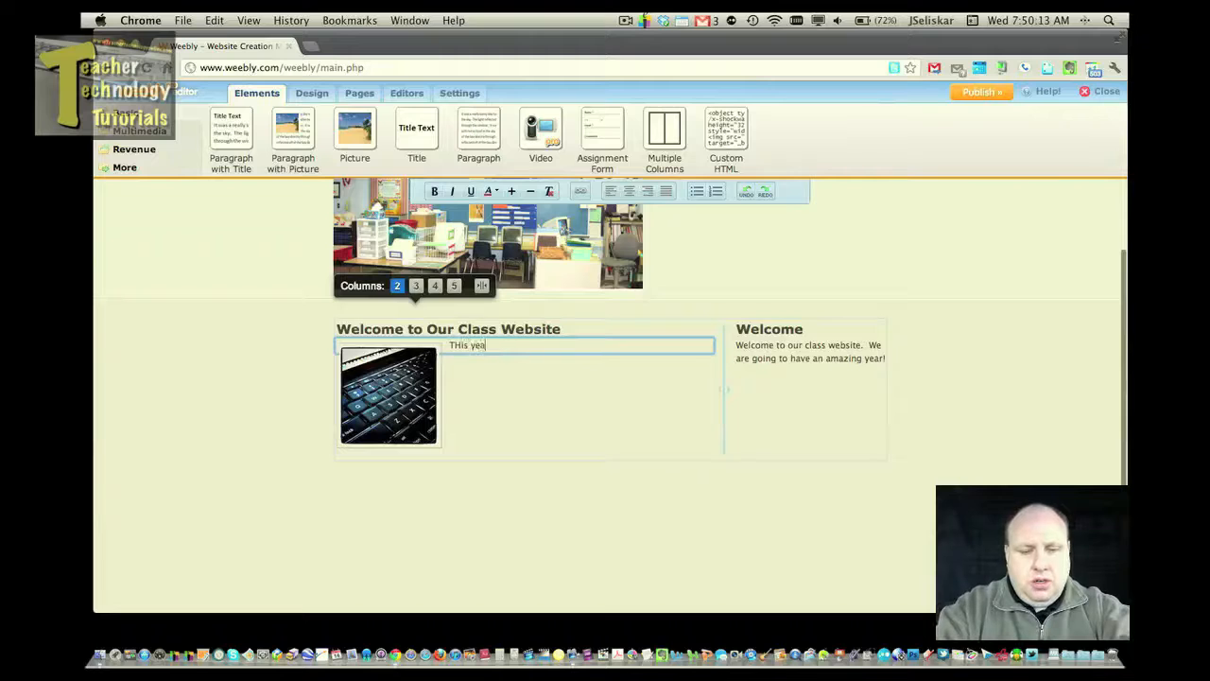
type("r we are going")
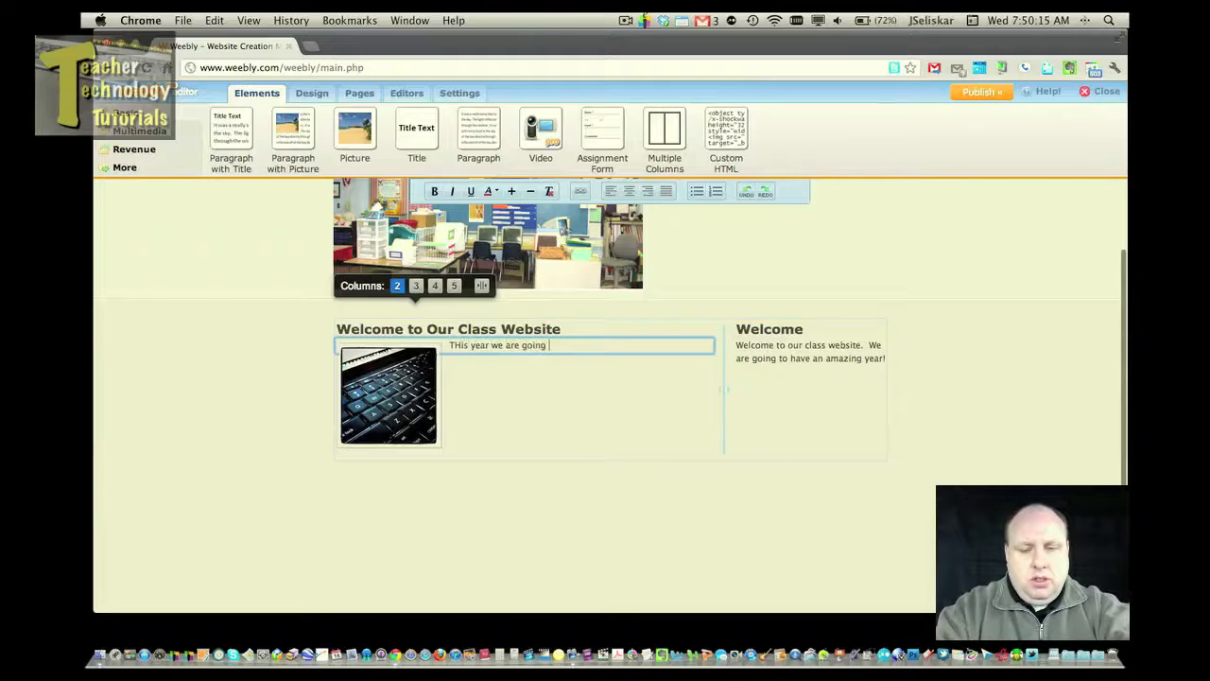
type(" to do some amazing things with tech")
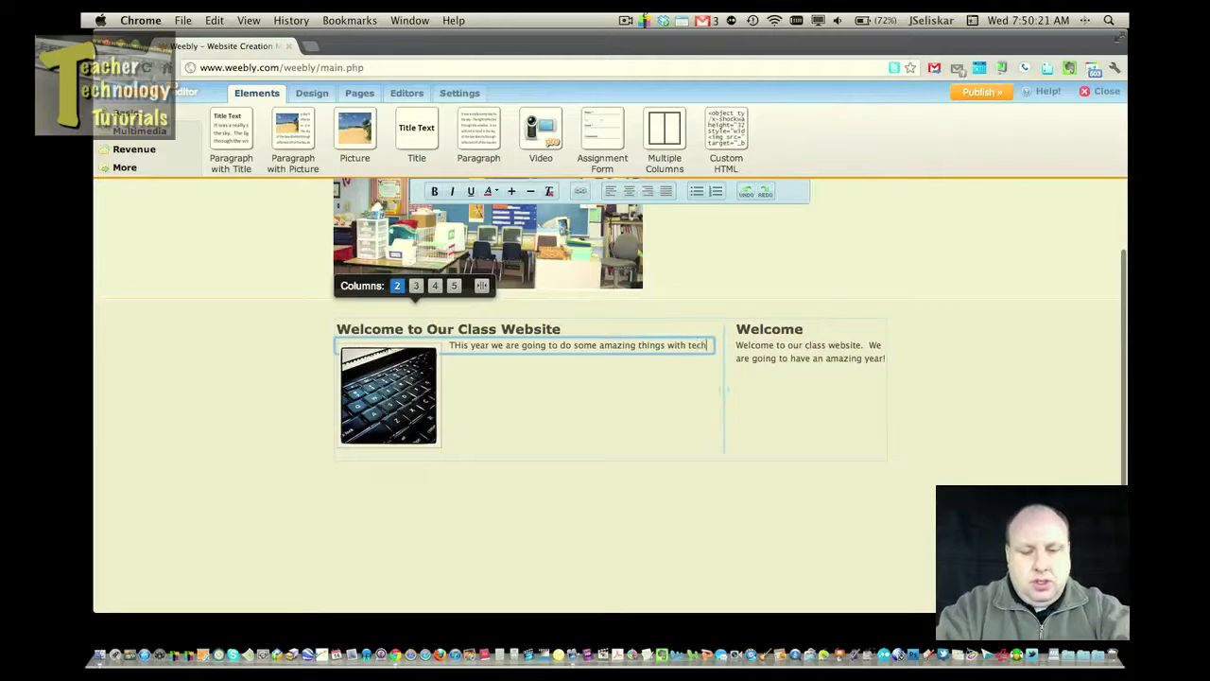
type("nology.")
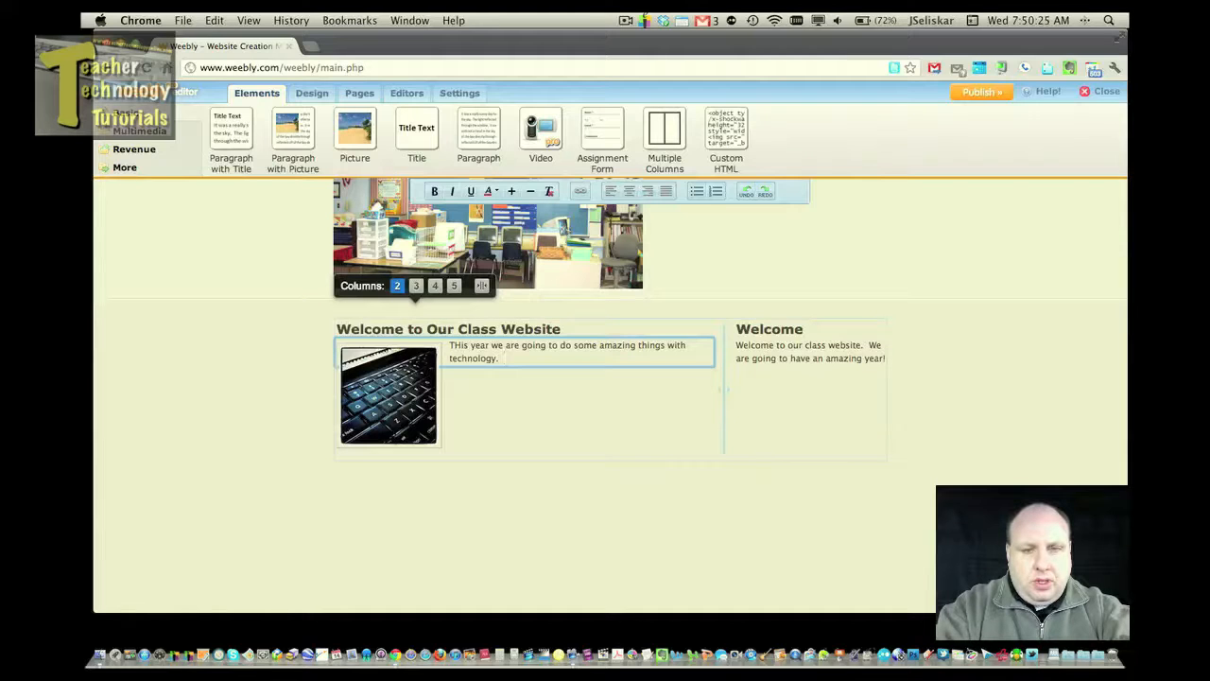
left_click(284, 359)
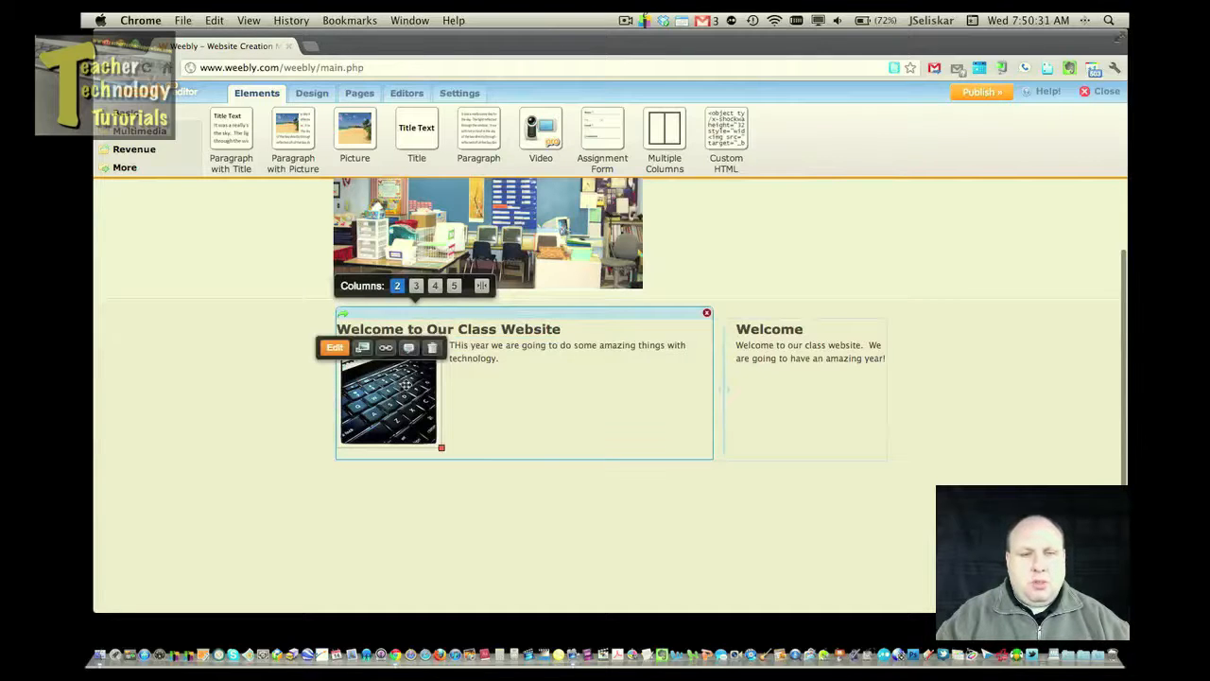
left_click(462, 347)
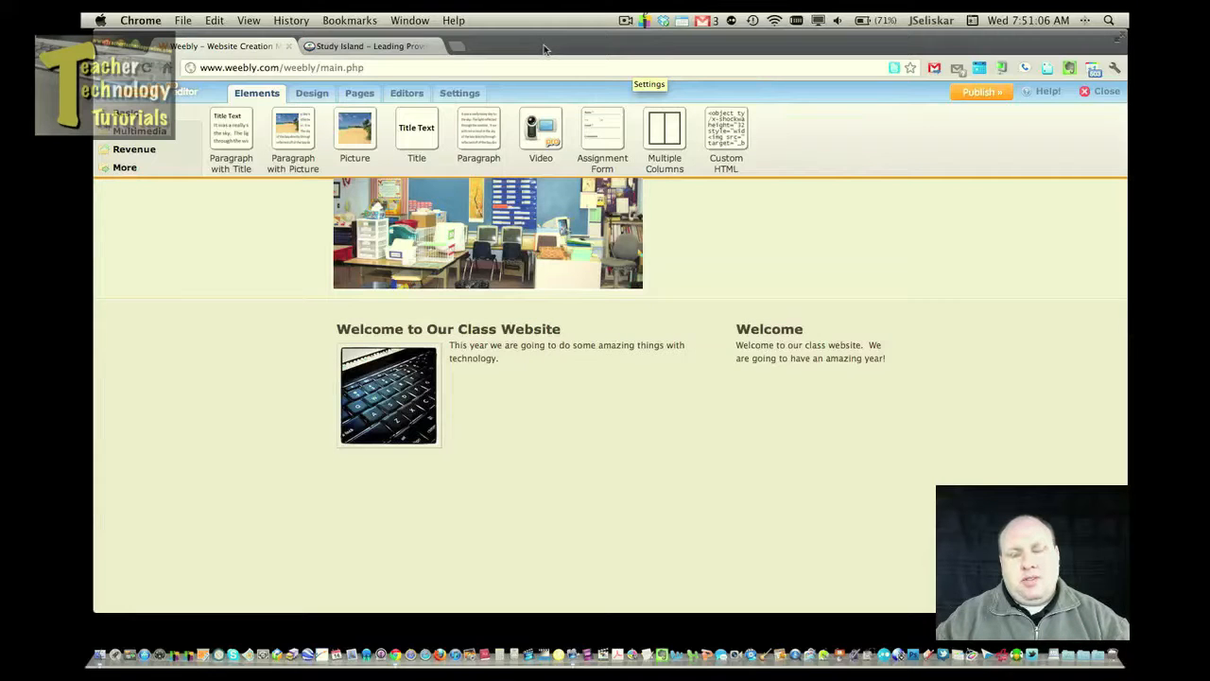
- Try adding a Paragraph element below the Welcome text in the second column, and delete it again
mouse_move(789, 392)
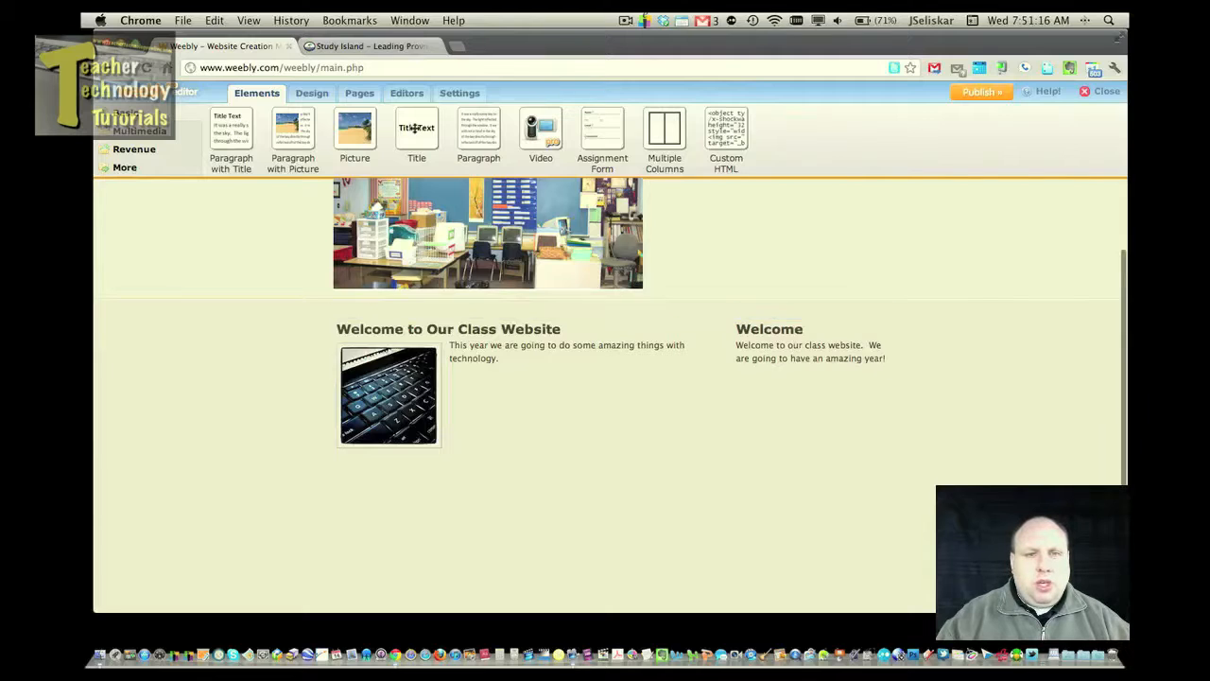
left_click_drag(481, 123, 794, 409)
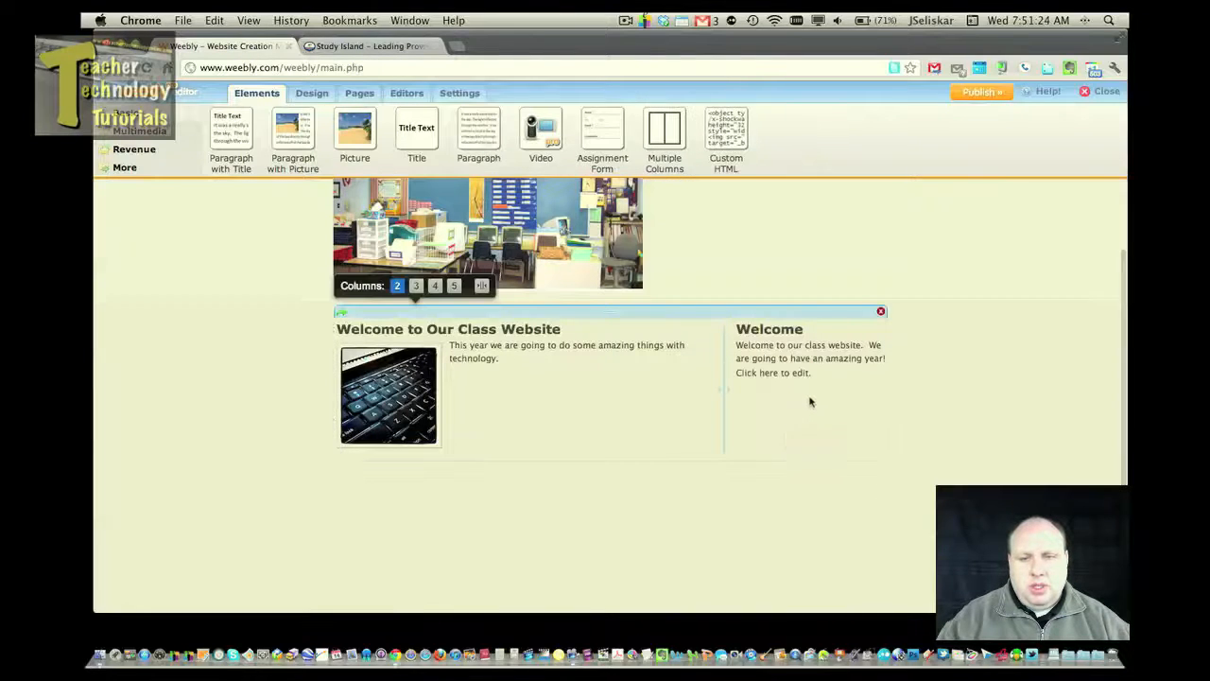
left_click(794, 372)
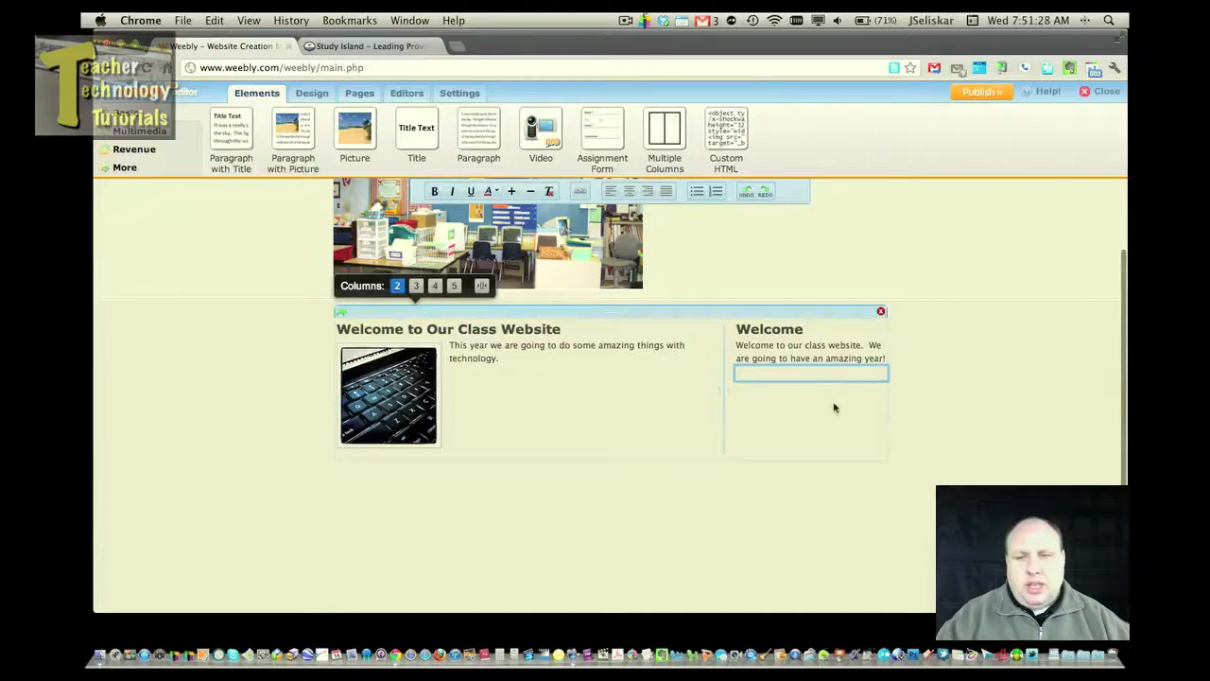
left_click(834, 407)
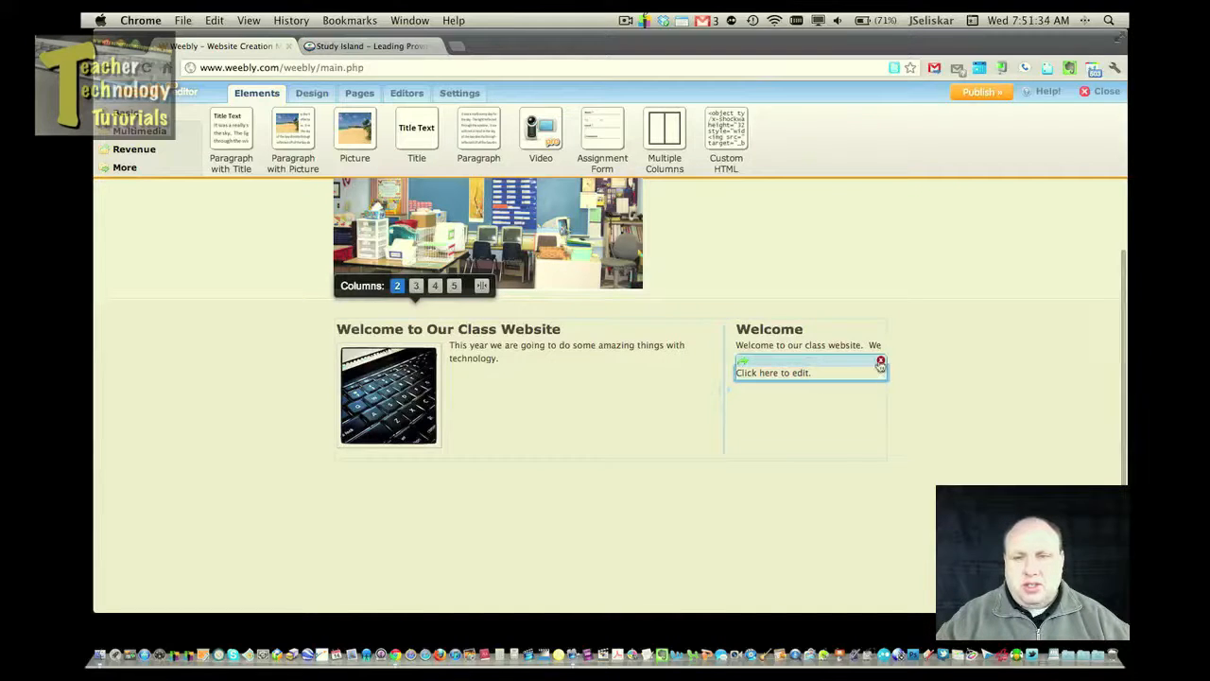
left_click(880, 364)
left_click(596, 390)
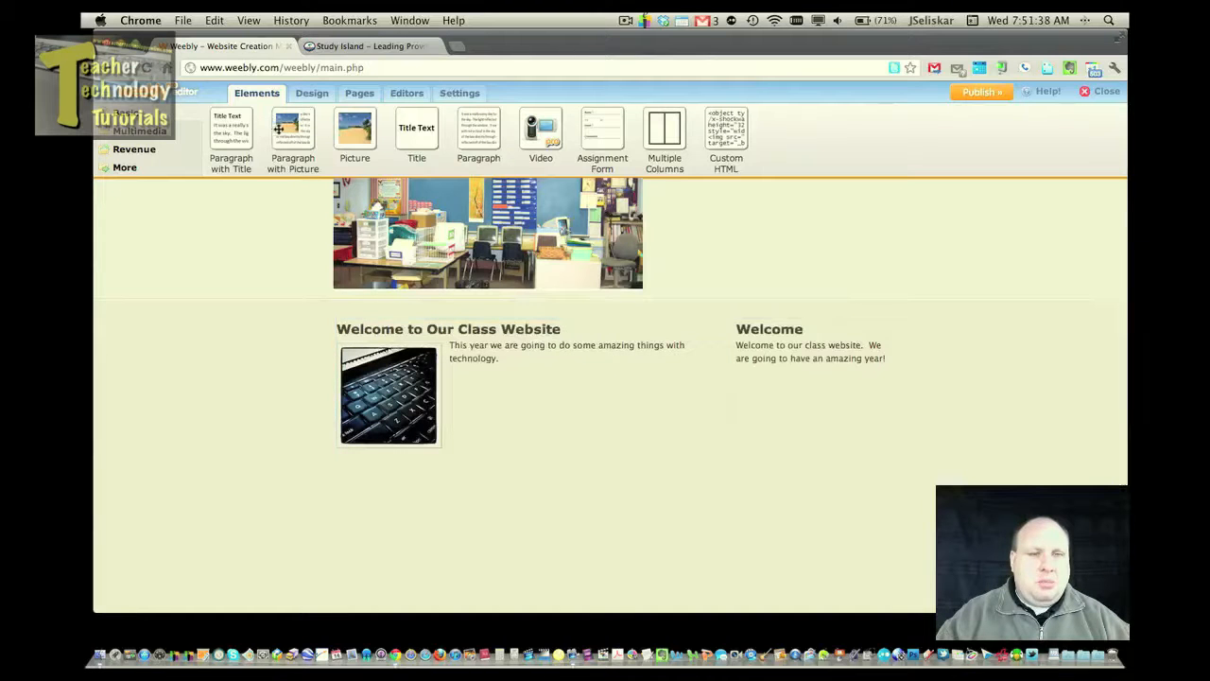
- Add a Paragraph with Title element below the Welcome text in the second column and title it "Websites We Use"
left_click_drag(237, 129, 743, 378)
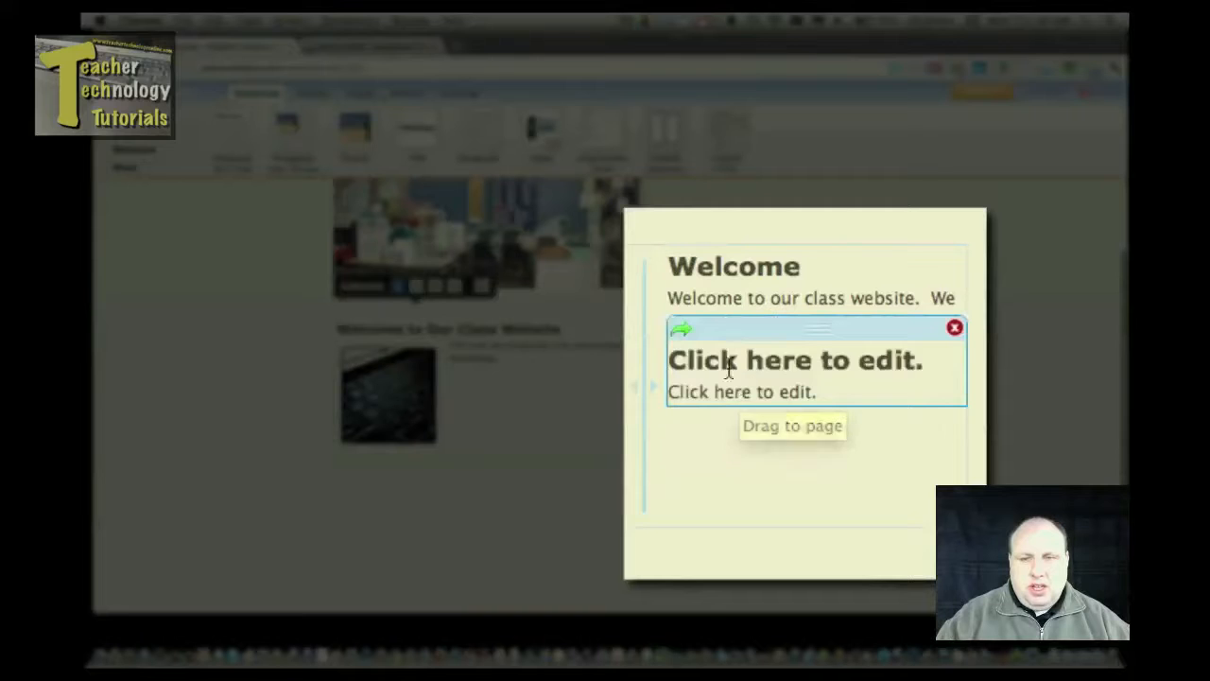
left_click(797, 363)
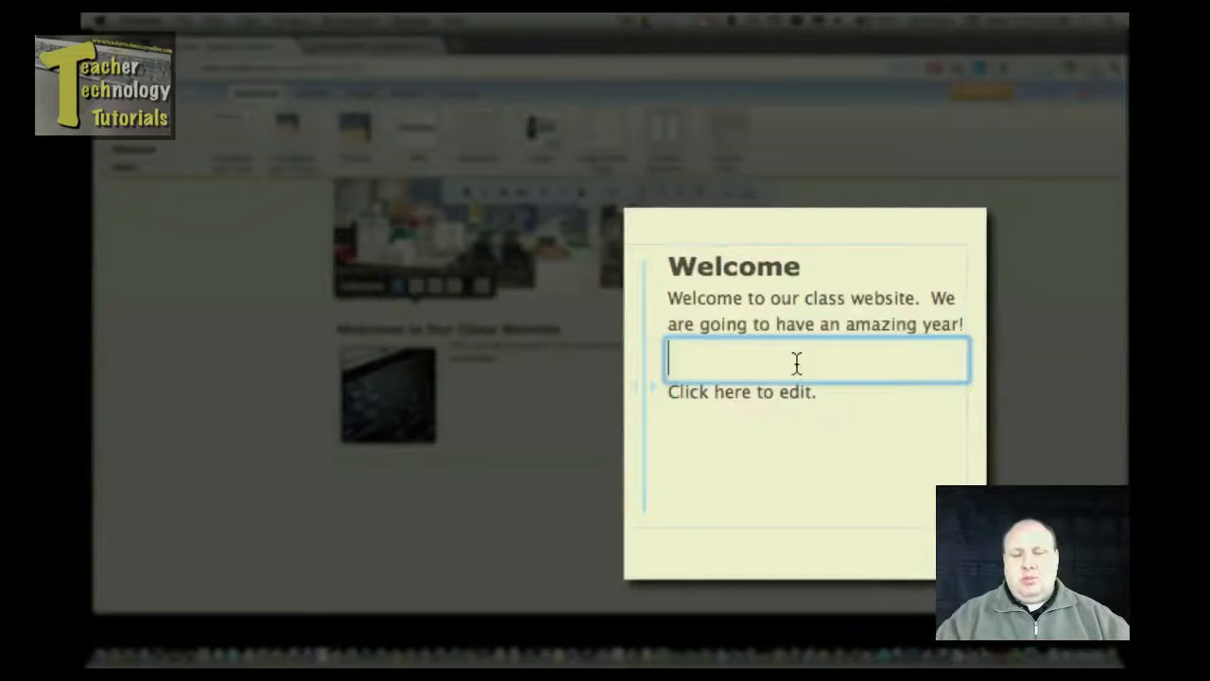
type("We")
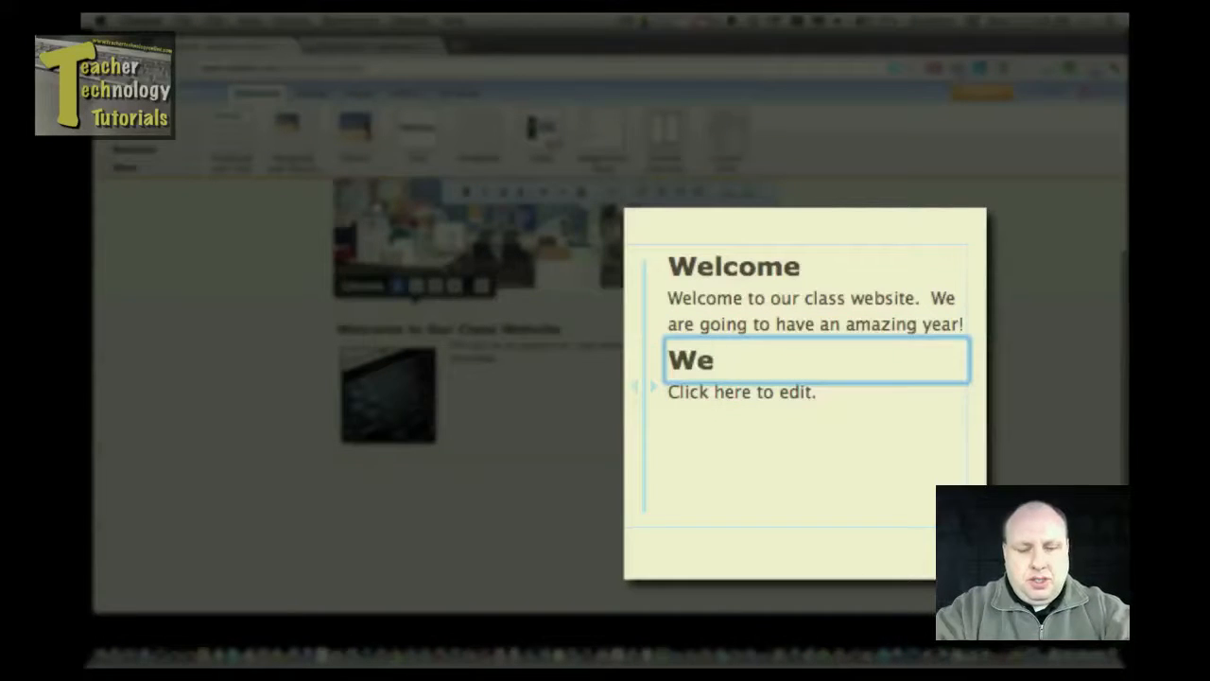
type("bsites we Use")
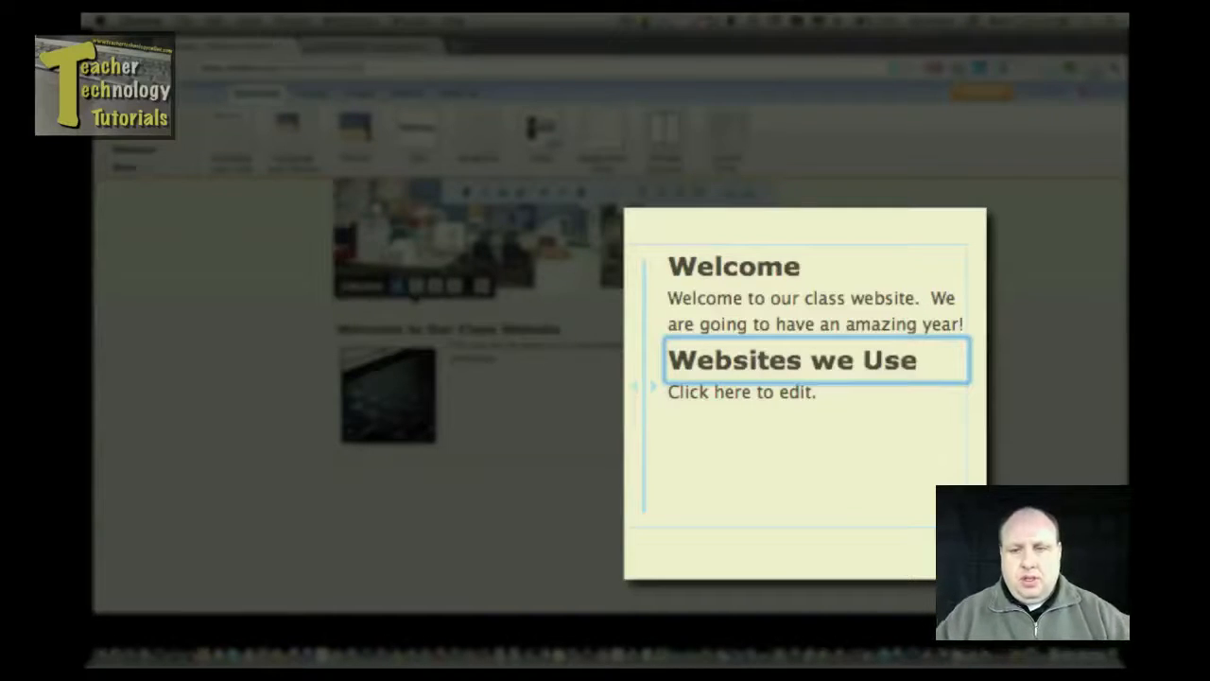
left_click(838, 365)
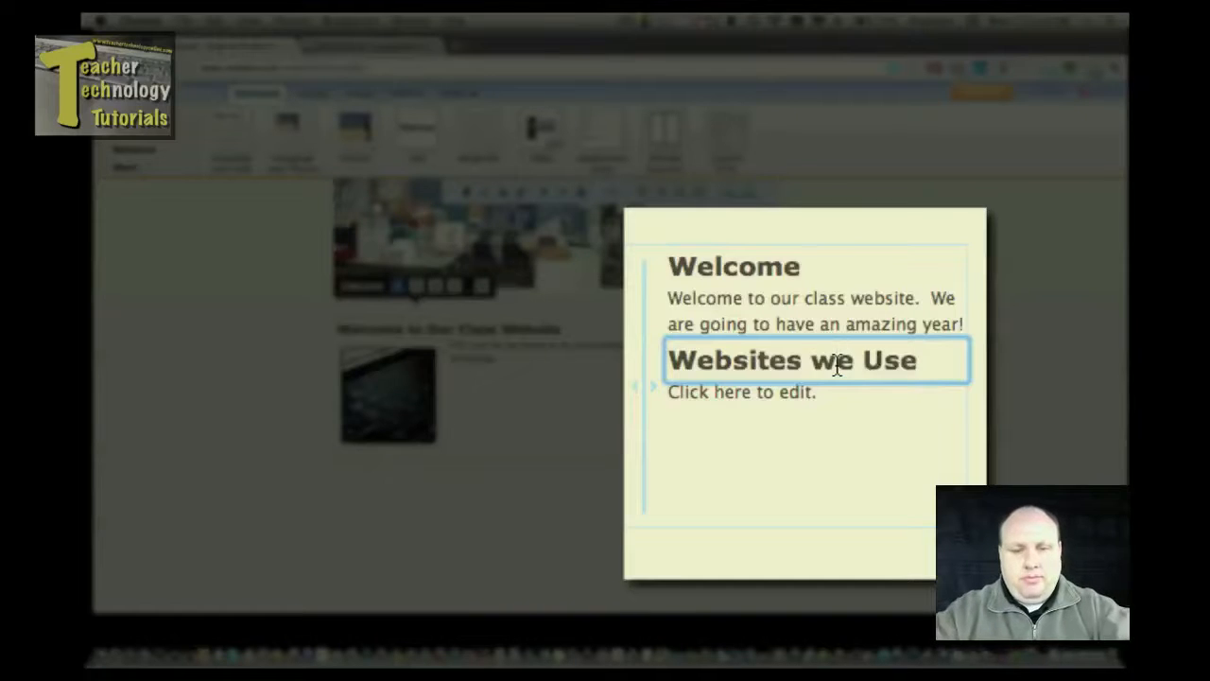
key("BackSpace")
type("W")
left_click(754, 424)
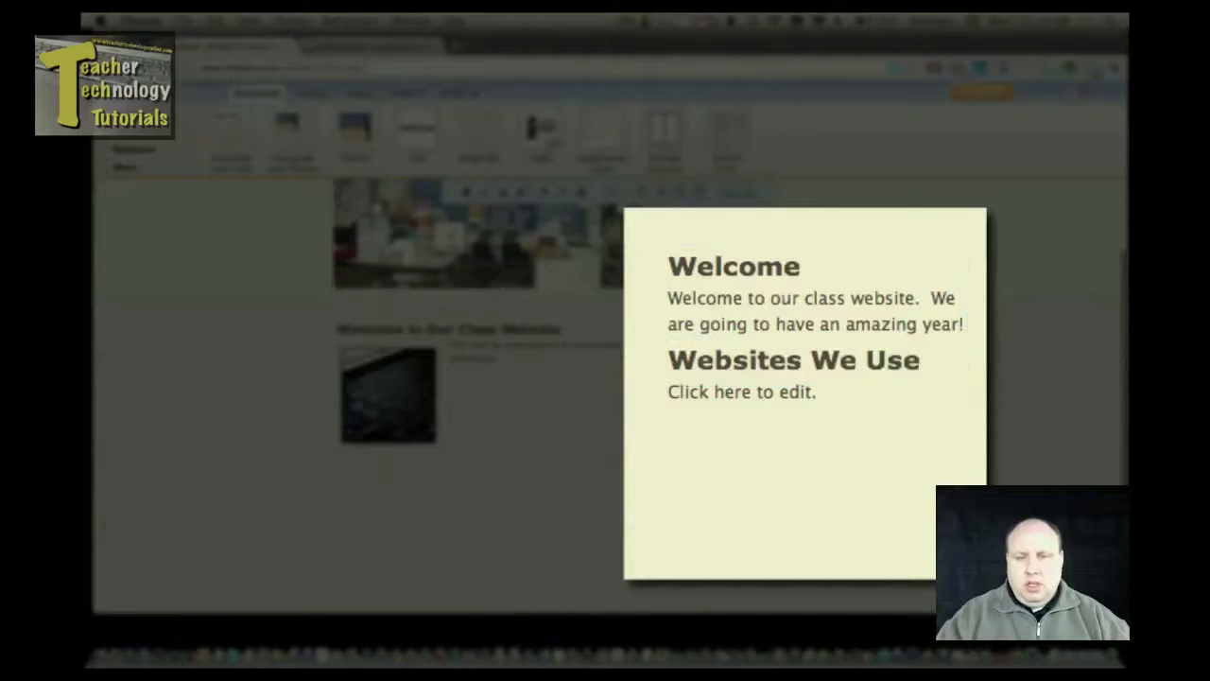
- Enter "Study Island" as the paragraph text under the "Websites We Use" title
left_click(756, 391)
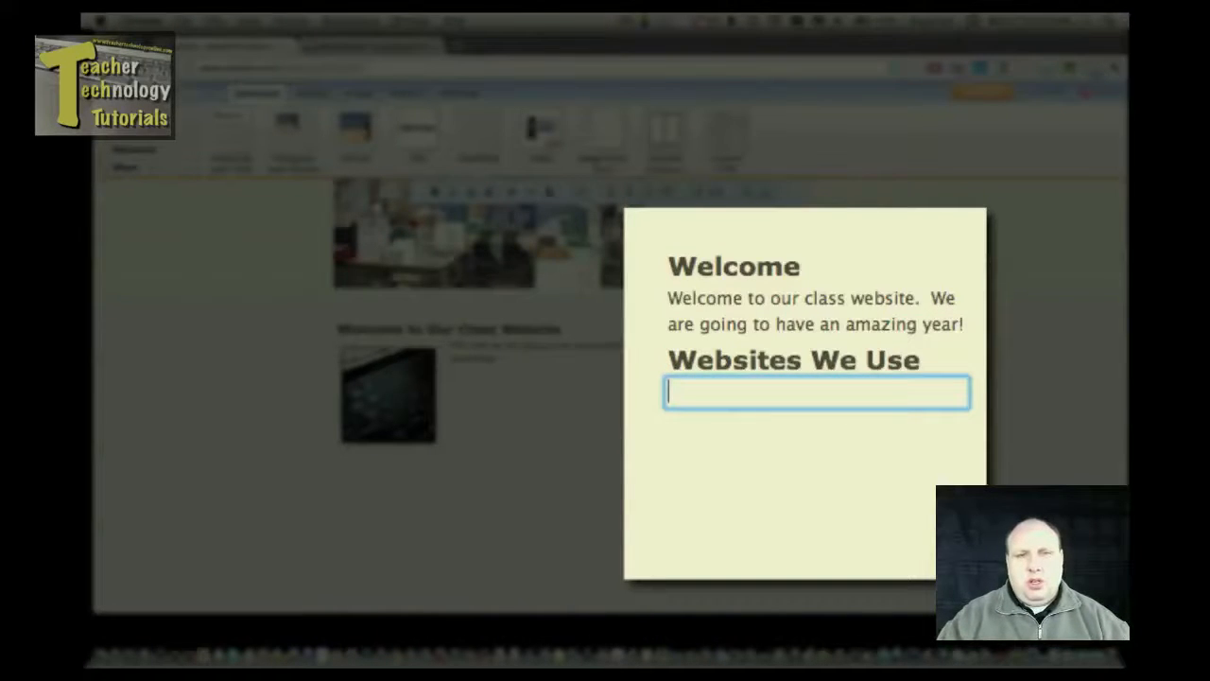
type("St")
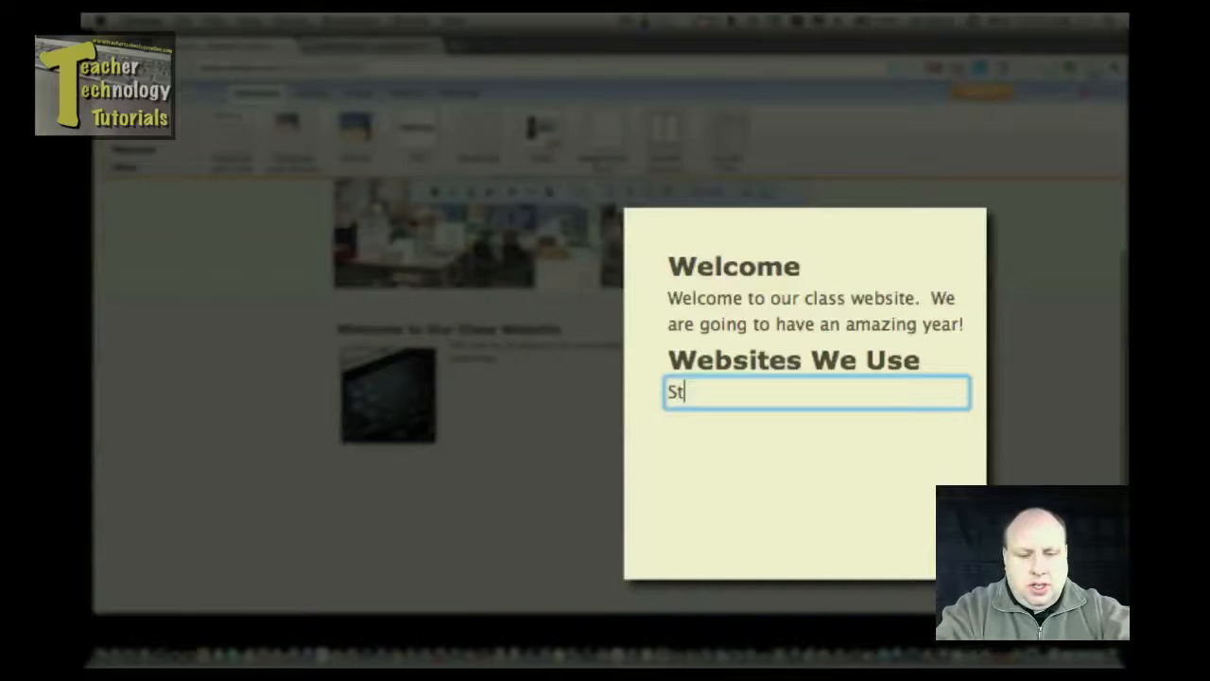
type("udy Island")
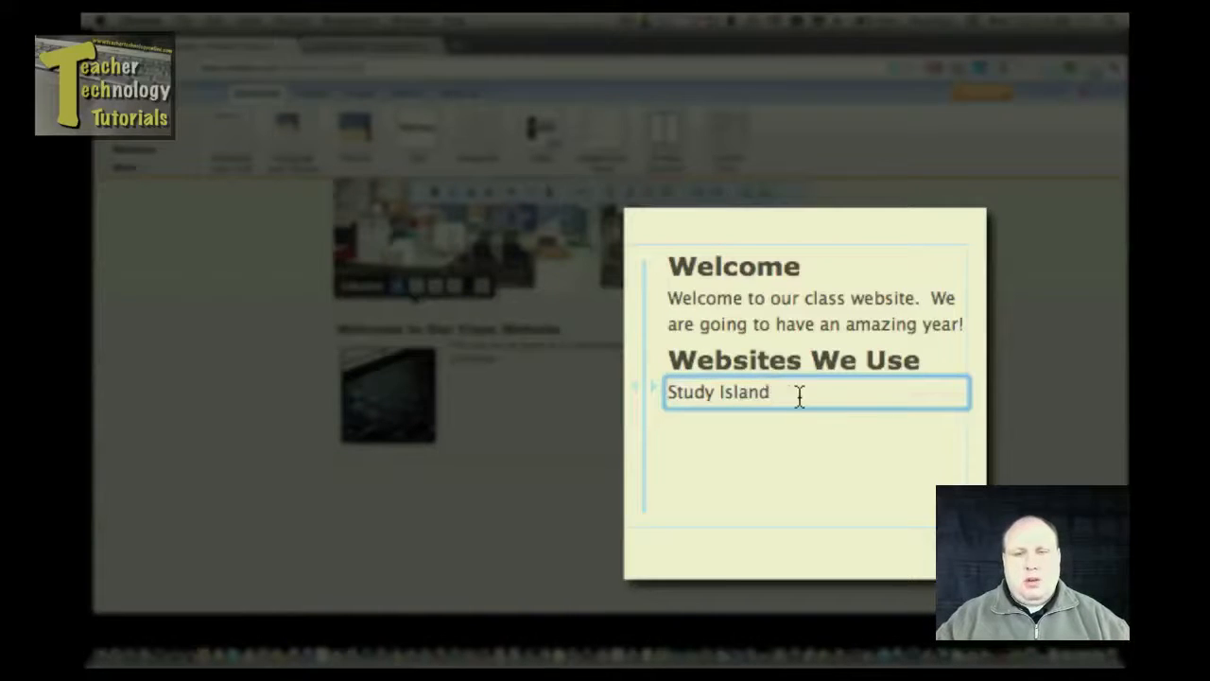
left_click_drag(802, 394, 671, 395)
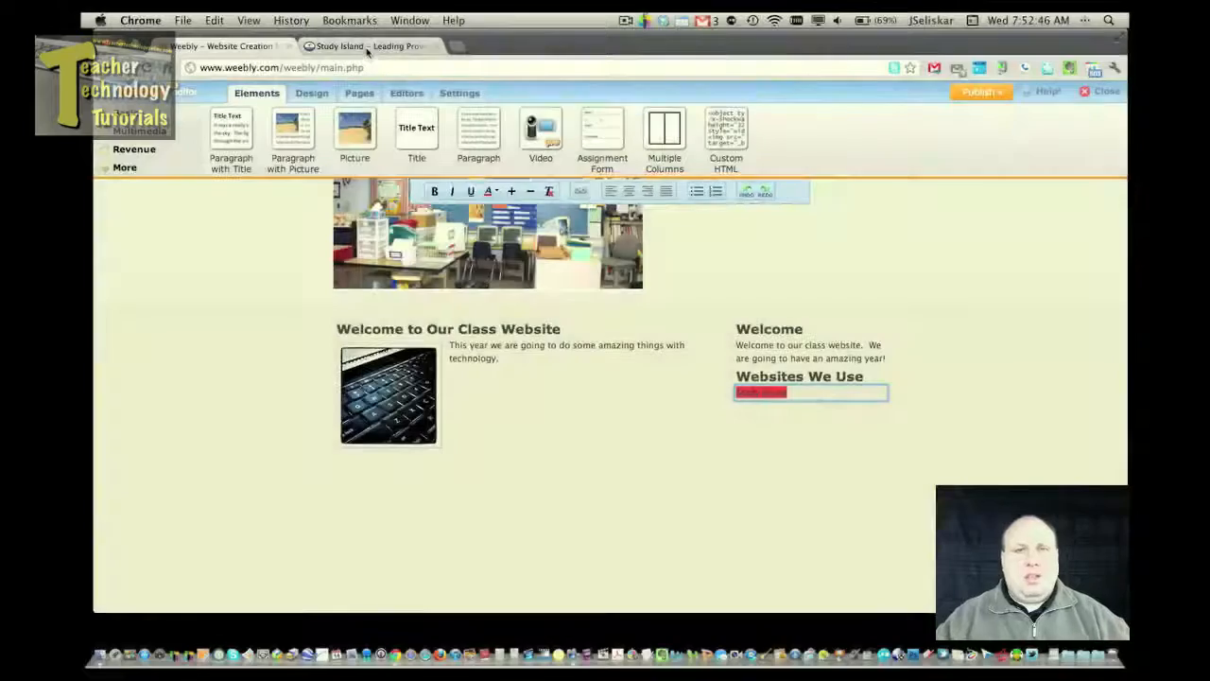
left_click(368, 47)
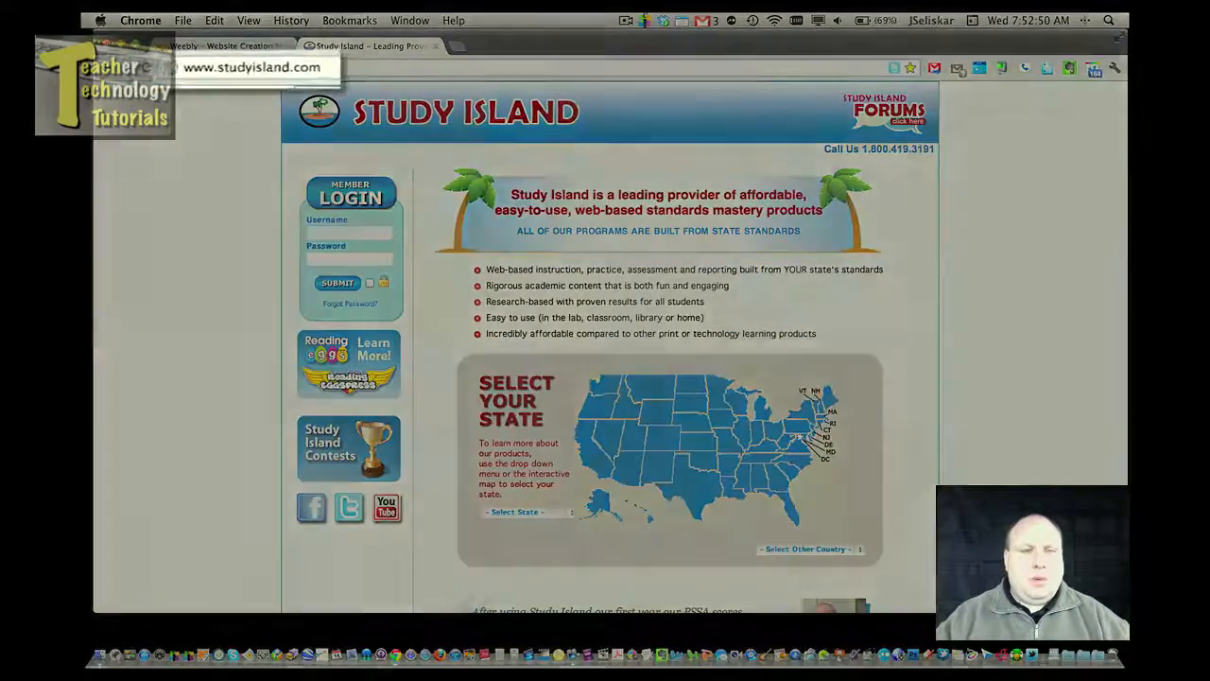
left_click_drag(303, 68, 196, 68)
key("super+c")
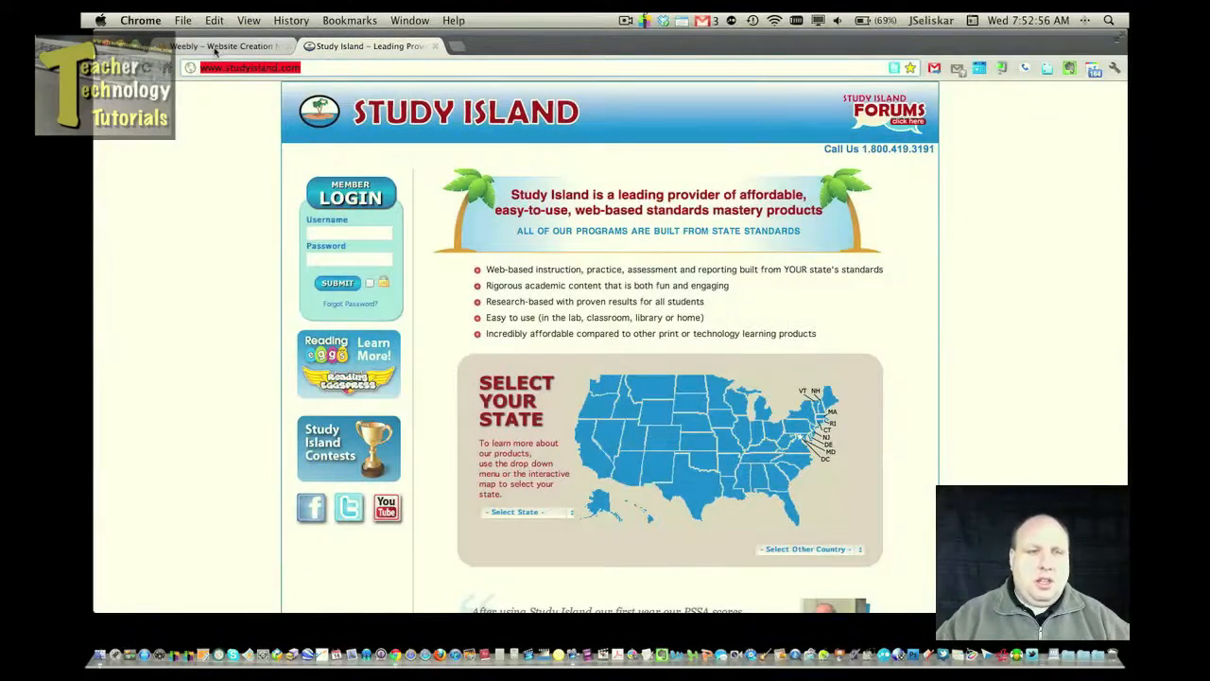
left_click(216, 49)
left_click_drag(793, 391, 735, 389)
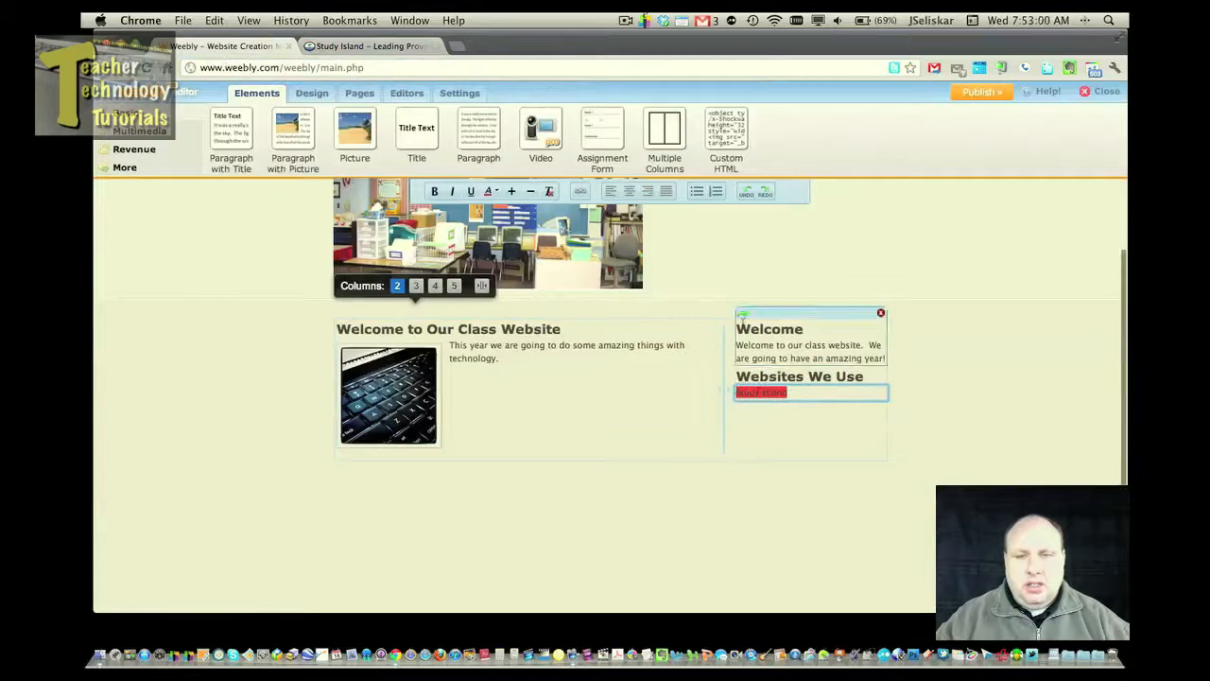
left_click(582, 193)
left_click(581, 193)
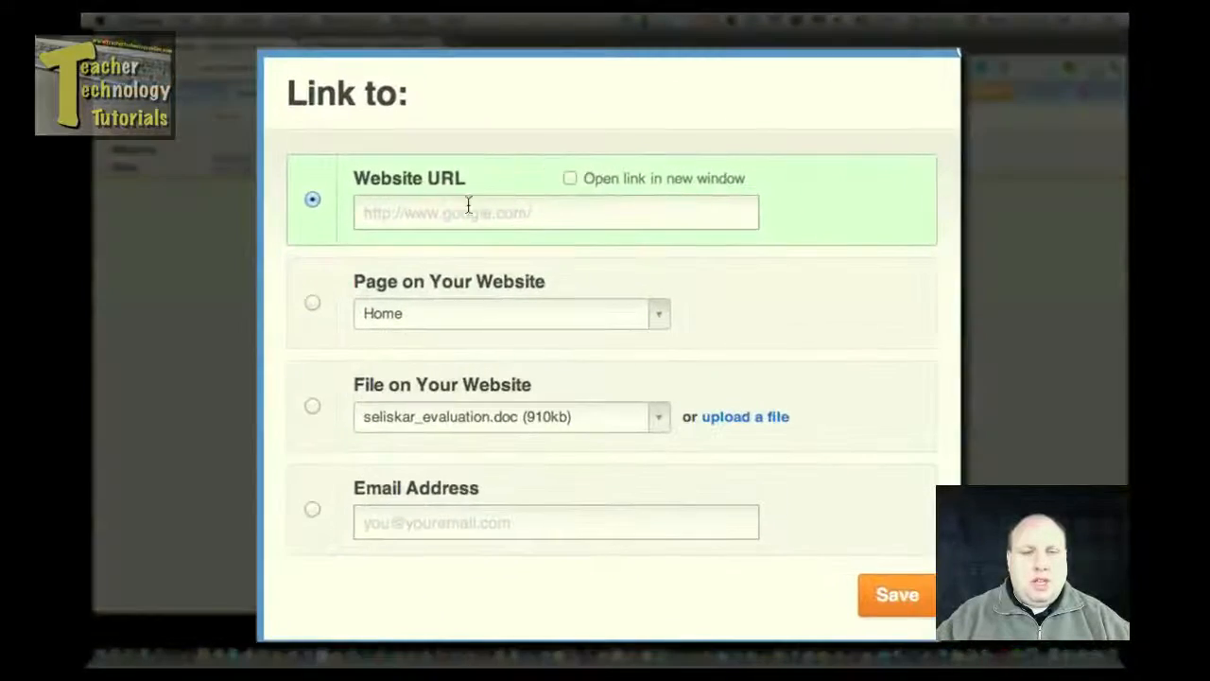
left_click(406, 215)
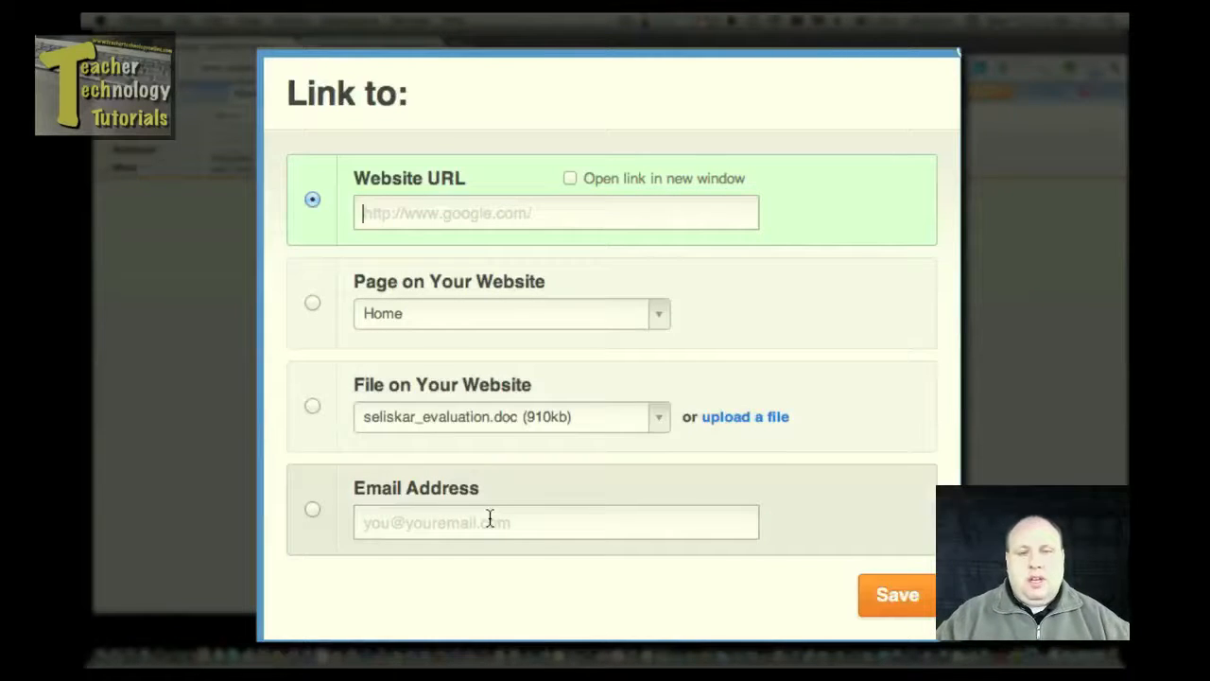
left_click(431, 216)
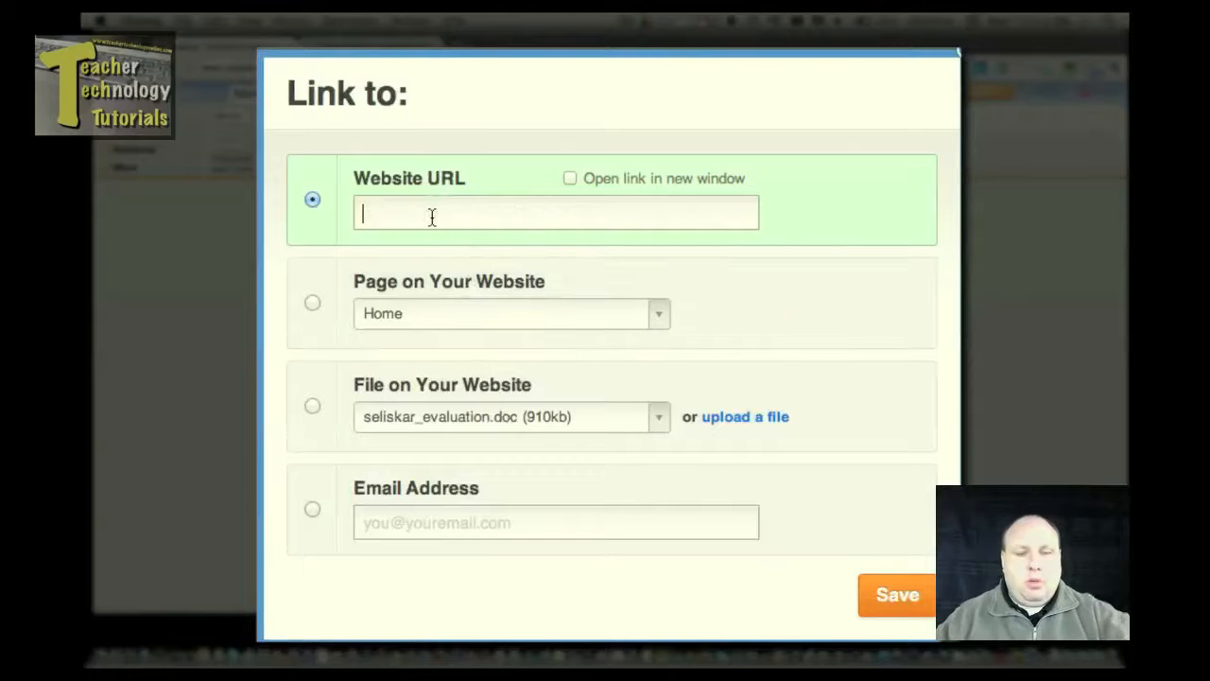
key("super+v")
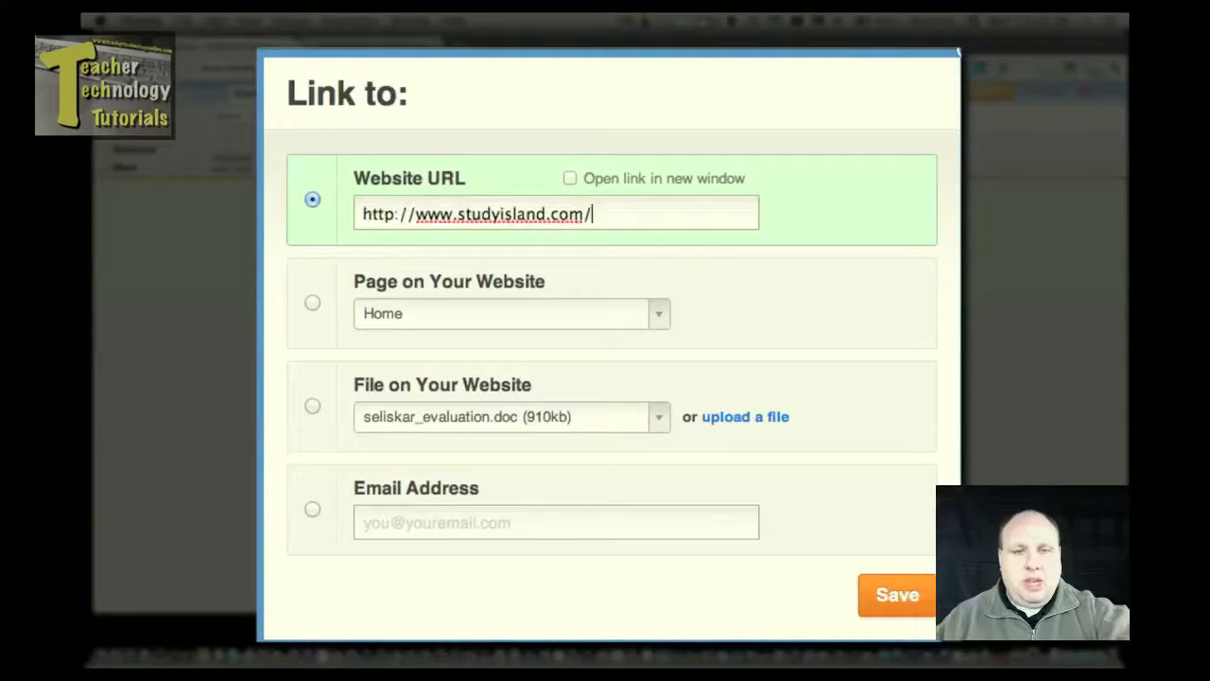
left_click(571, 180)
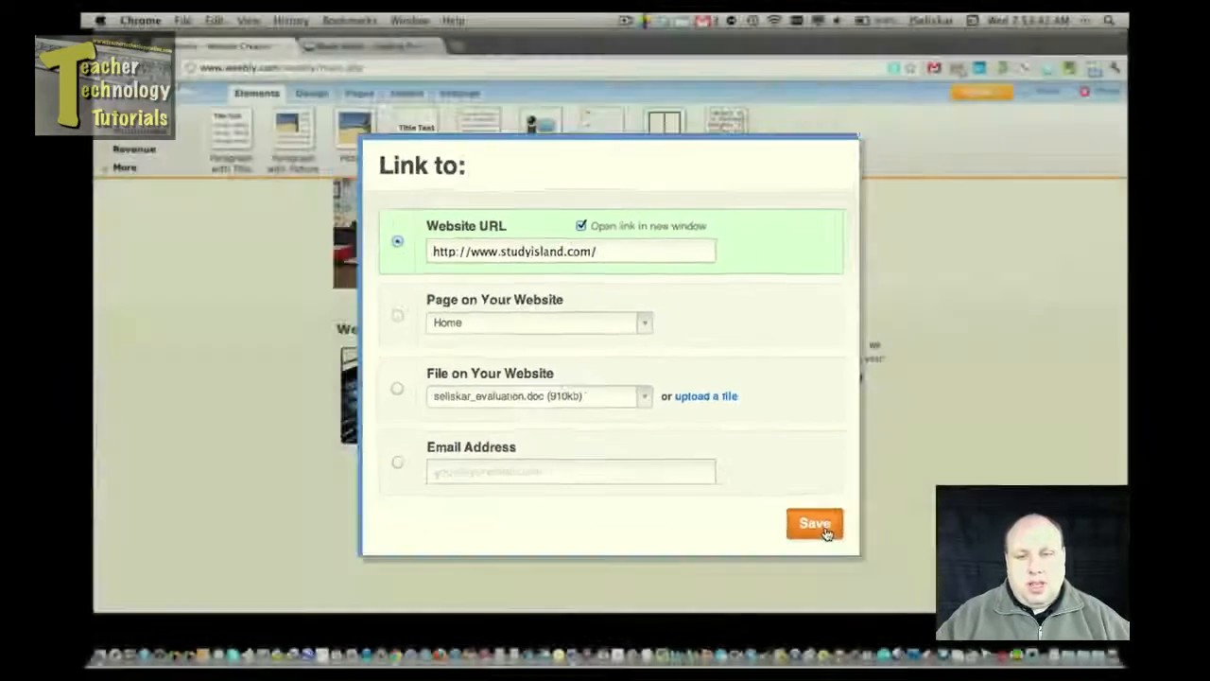
left_click(893, 595)
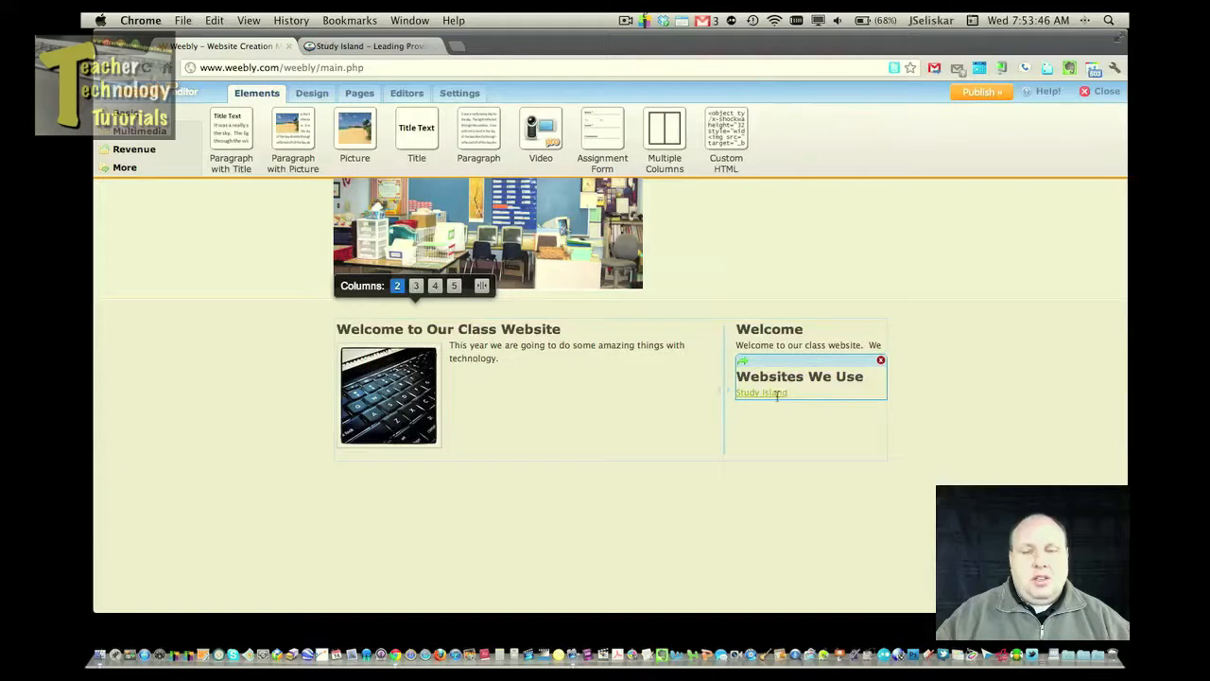
left_click(980, 358)
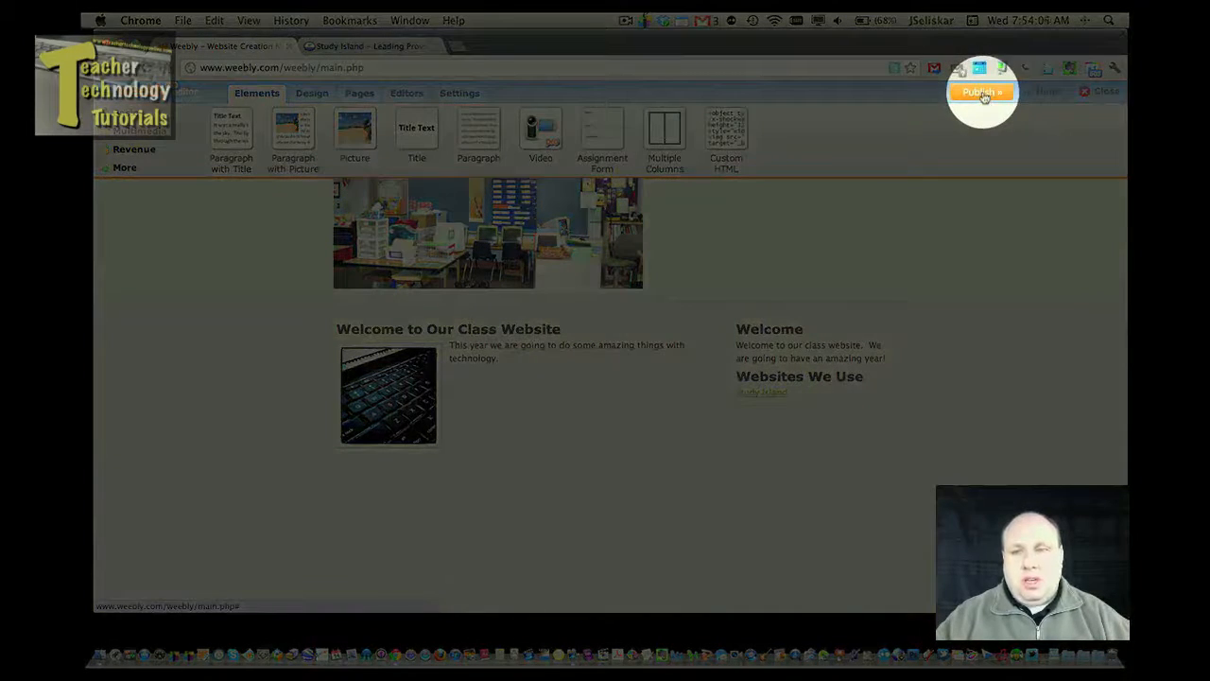
- Publish the website, test the Study Island link on the live page, and return to the editor
left_click(983, 93)
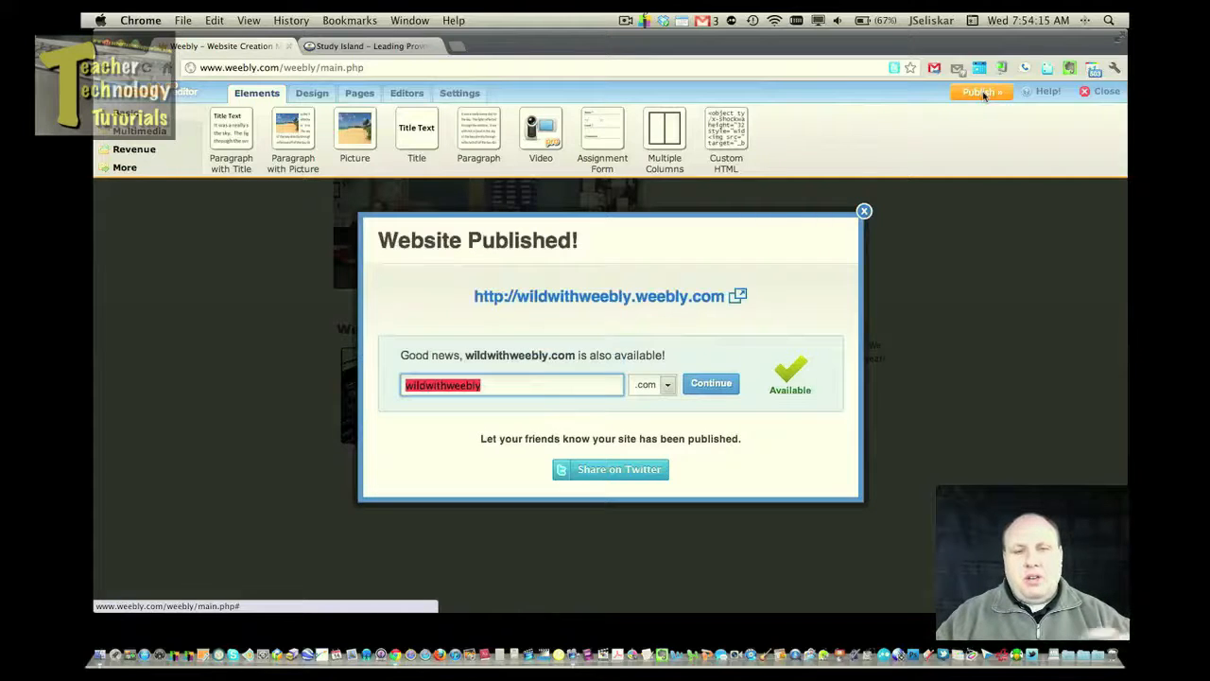
left_click(684, 299)
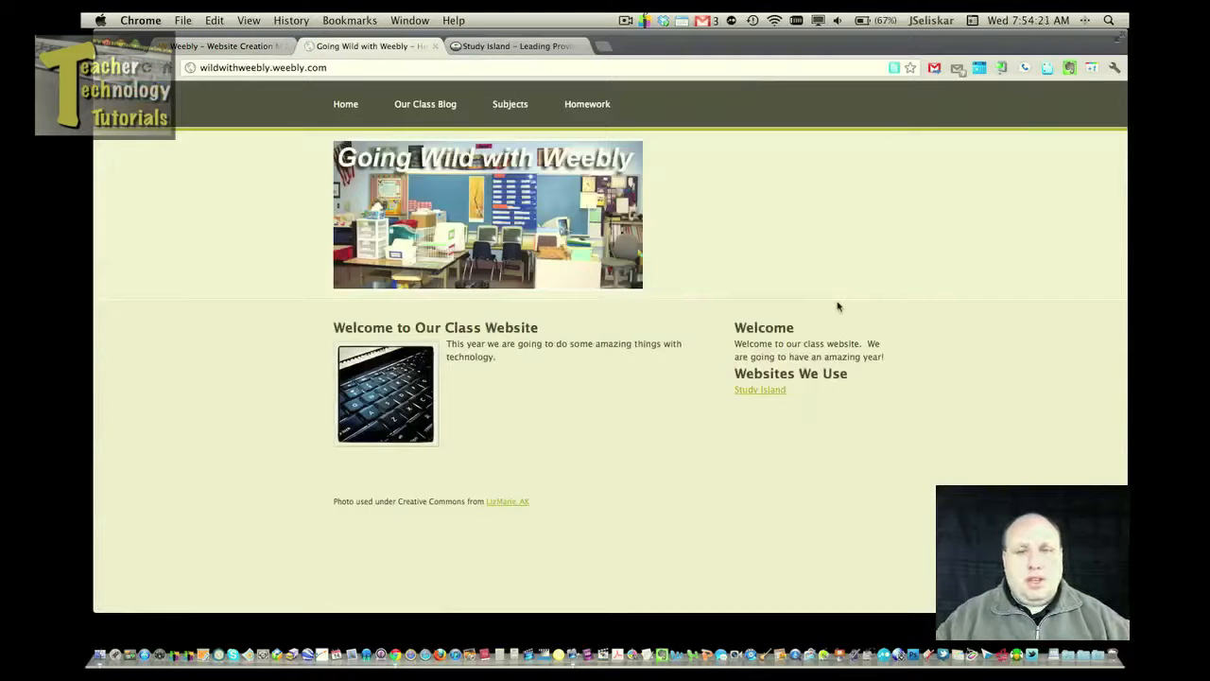
left_click(762, 393)
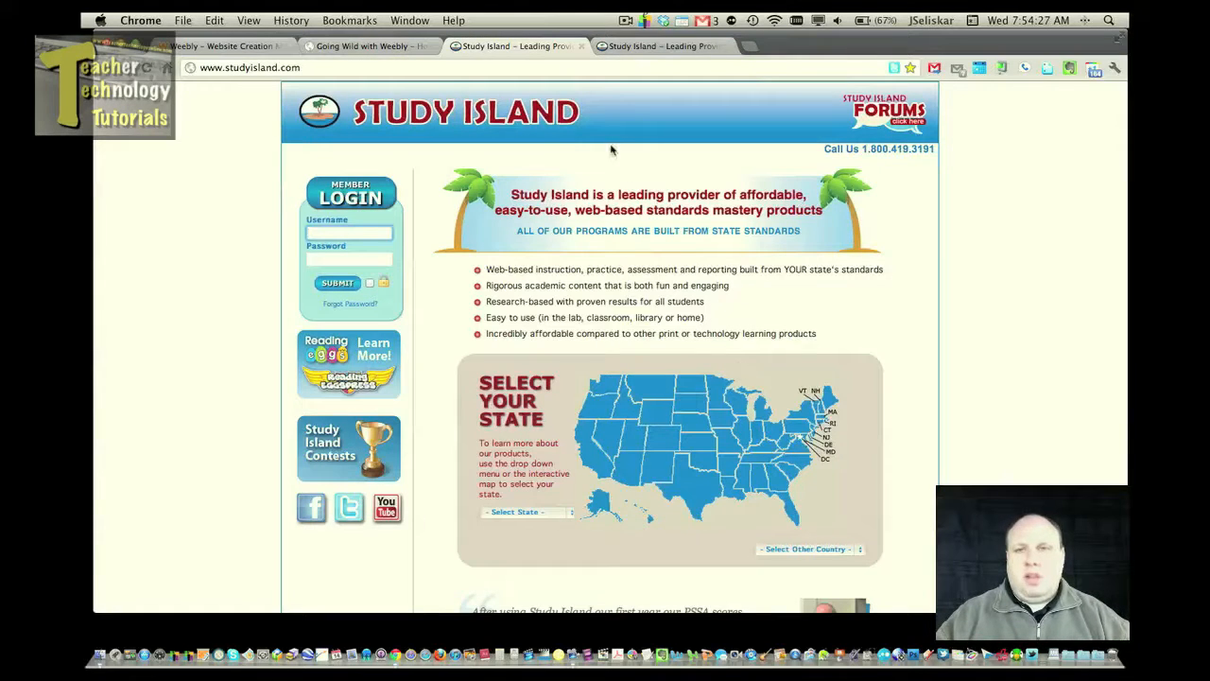
left_click(232, 45)
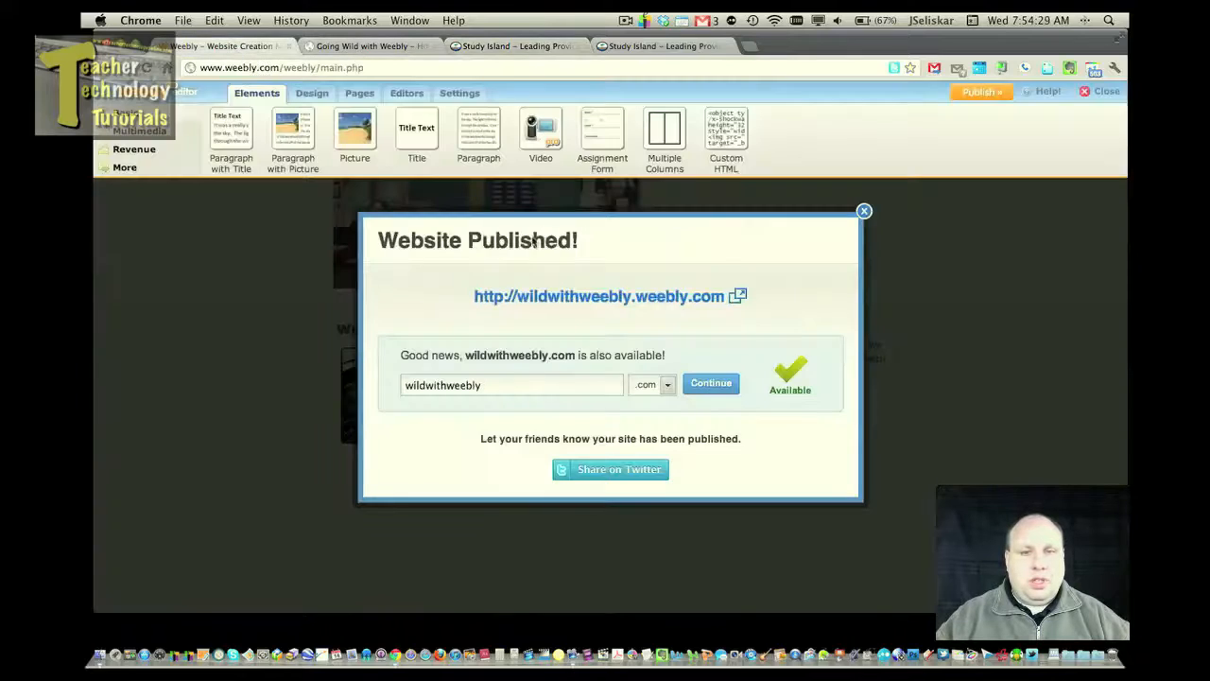
left_click(864, 212)
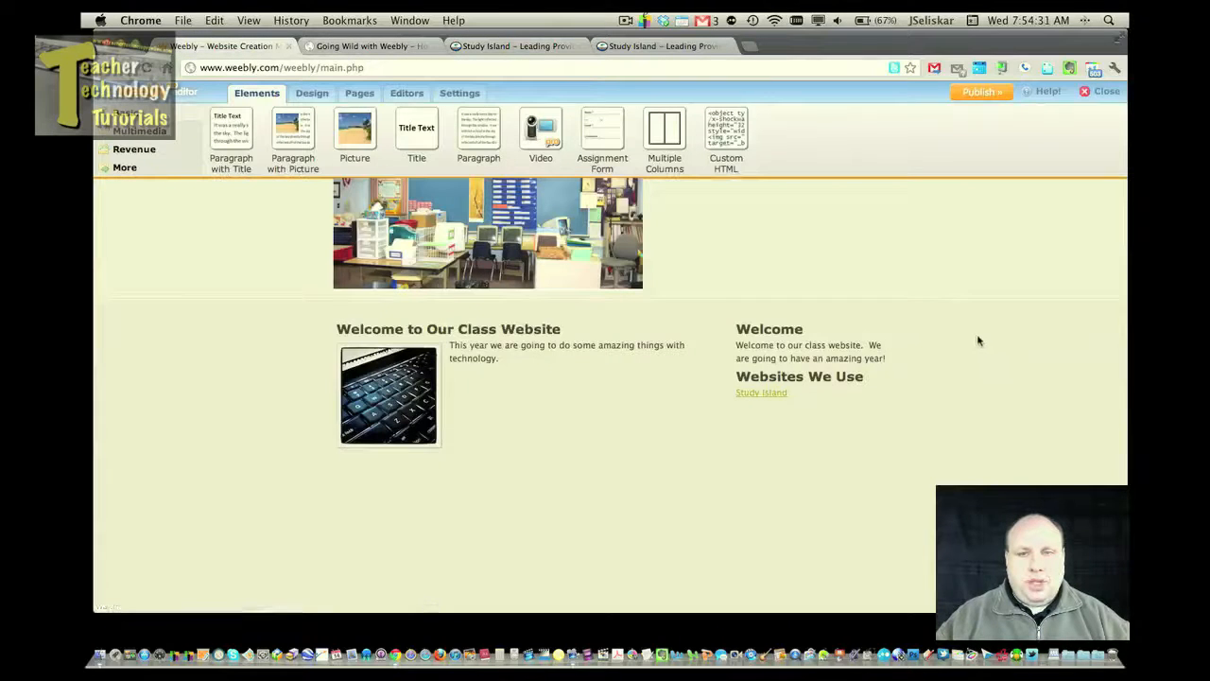
- Add a Picture element below the Study Island link and upload the waterfall photo 0b35aa38a...87395_7.jpg from the Instagram Photos folder
scroll(978, 454, "down", 2)
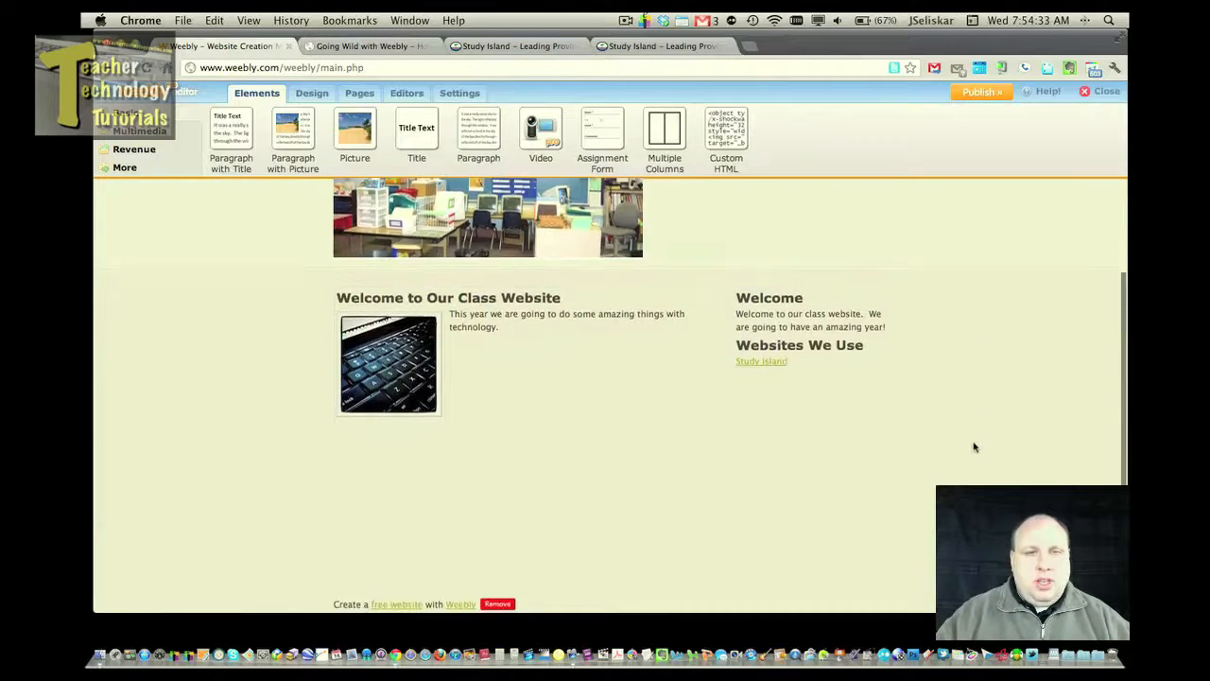
left_click_drag(354, 130, 785, 405)
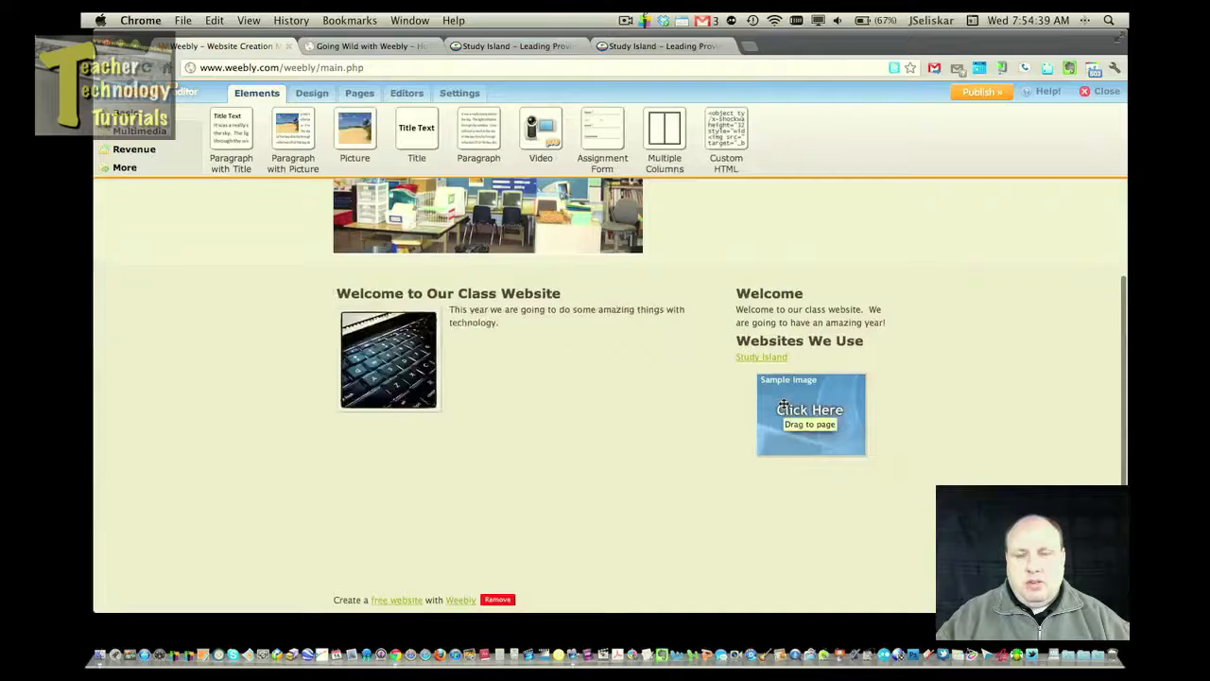
left_click(817, 420)
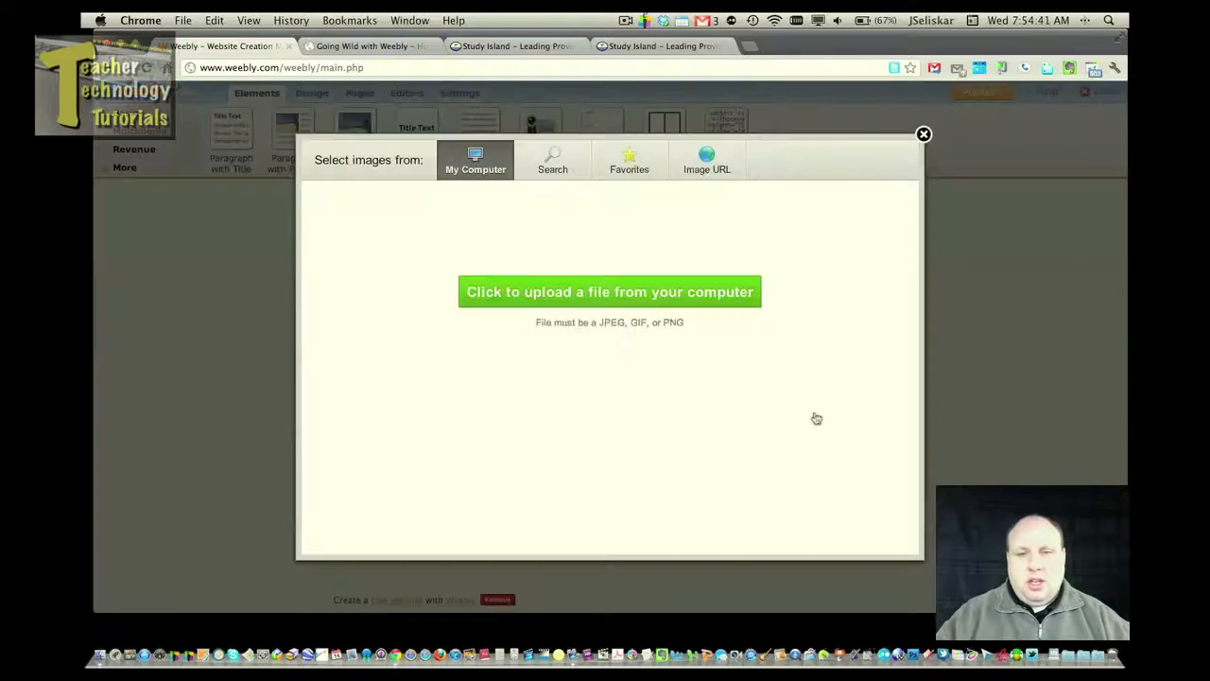
left_click(635, 303)
scroll(702, 246, "up", 5)
left_click(703, 244)
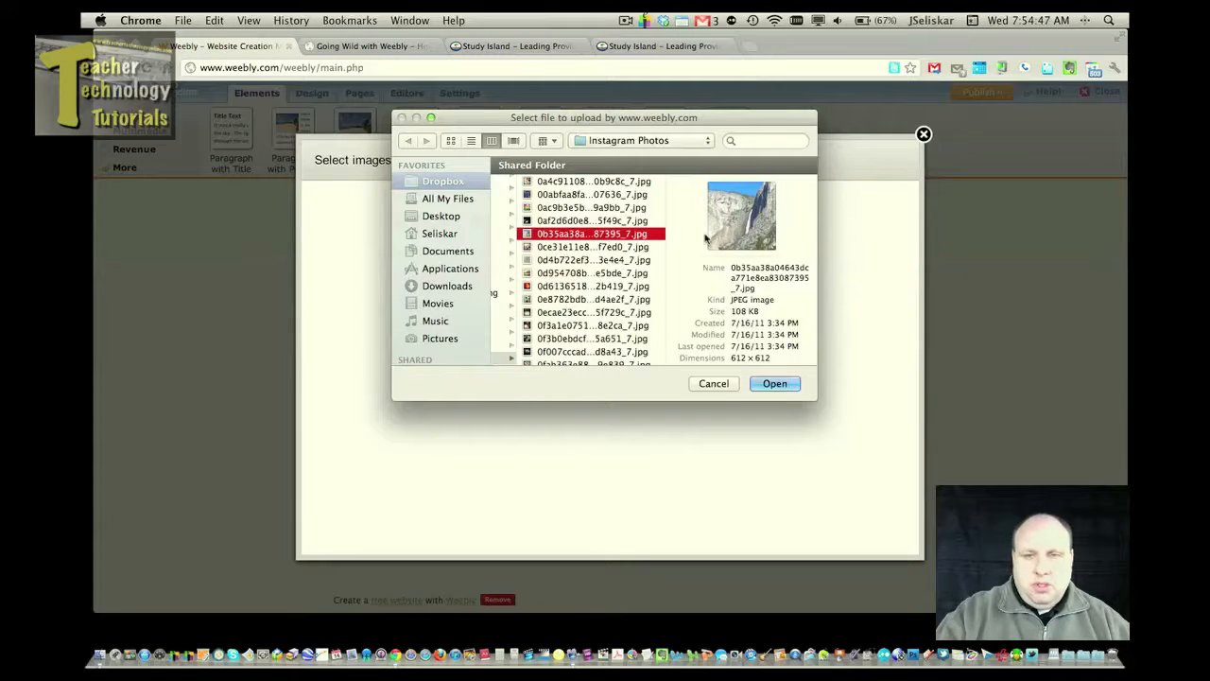
left_click(776, 383)
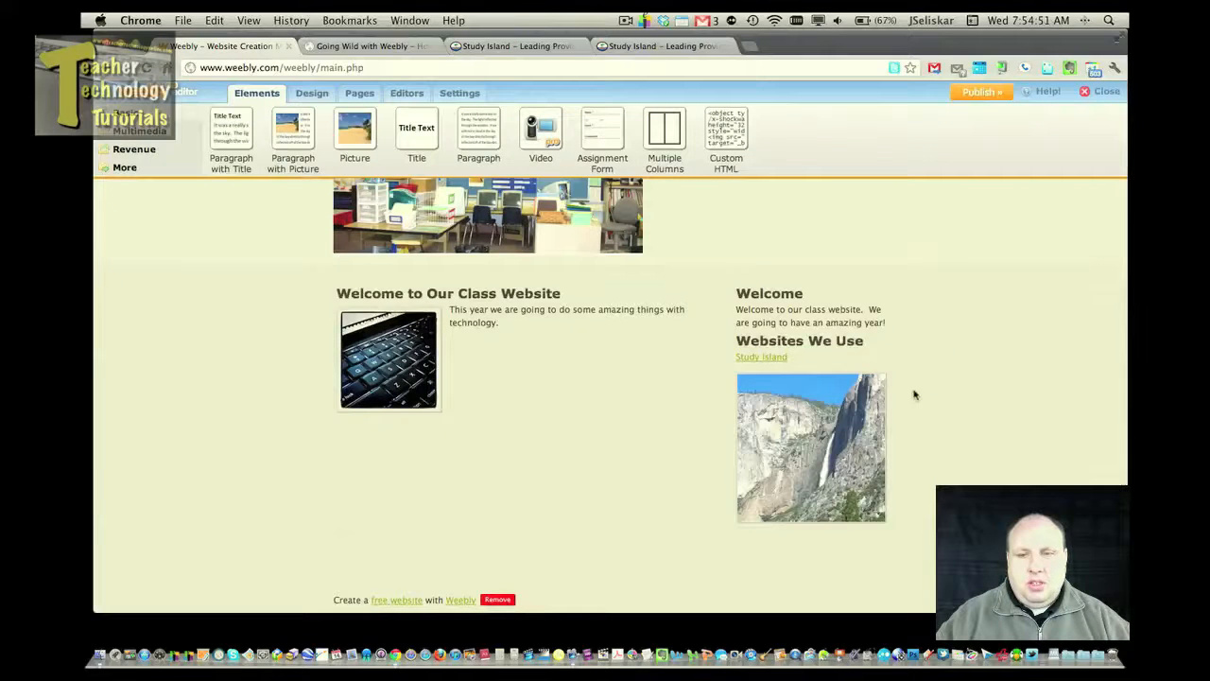
- Search Google for "yosemite national park" in the browser tab showing the Study Island page
mouse_move(837, 419)
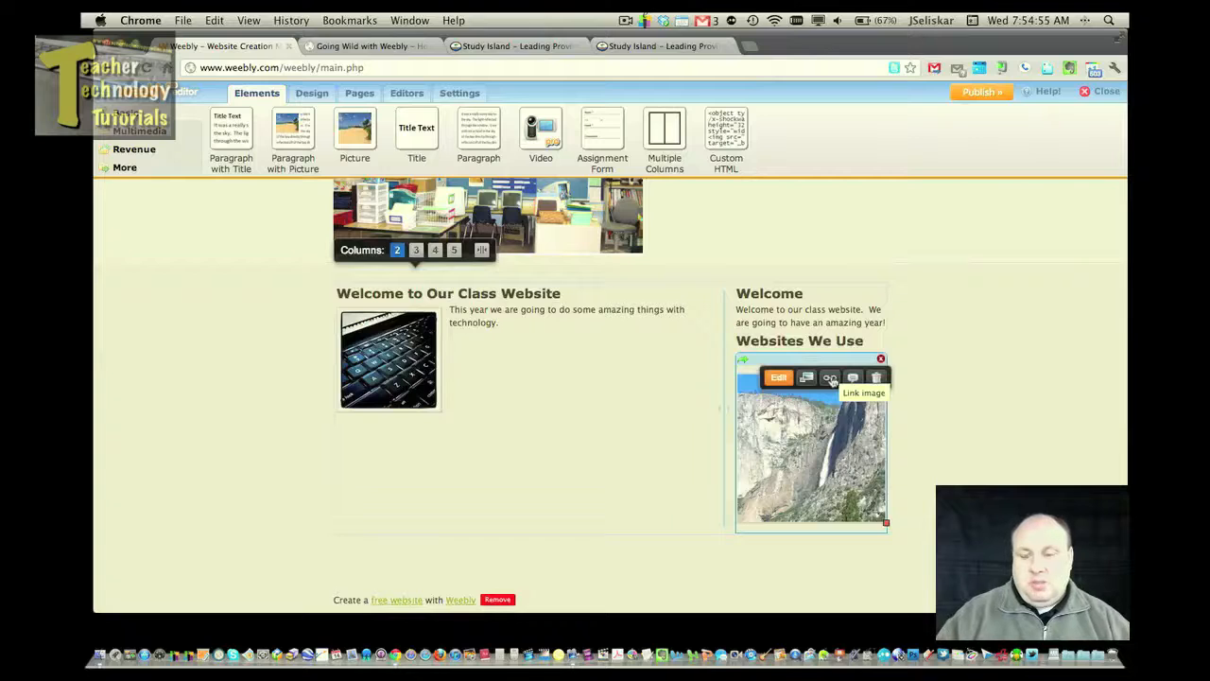
left_click(662, 48)
left_click(583, 65)
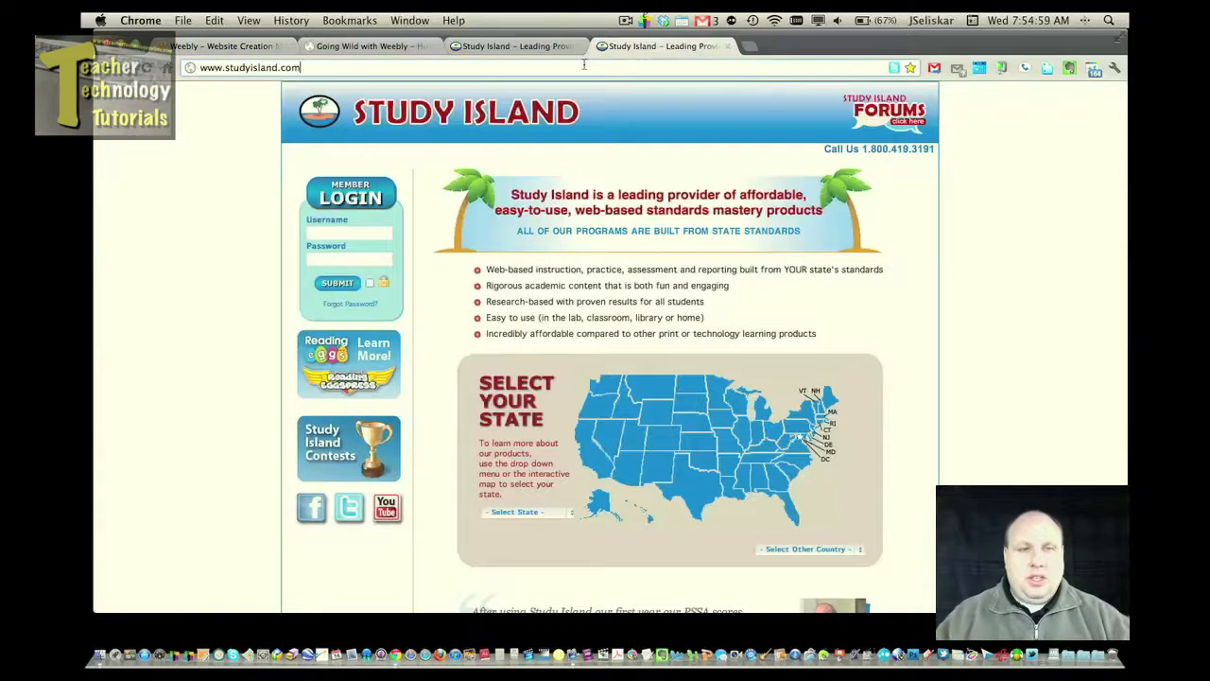
triple_click(585, 65)
type("yo")
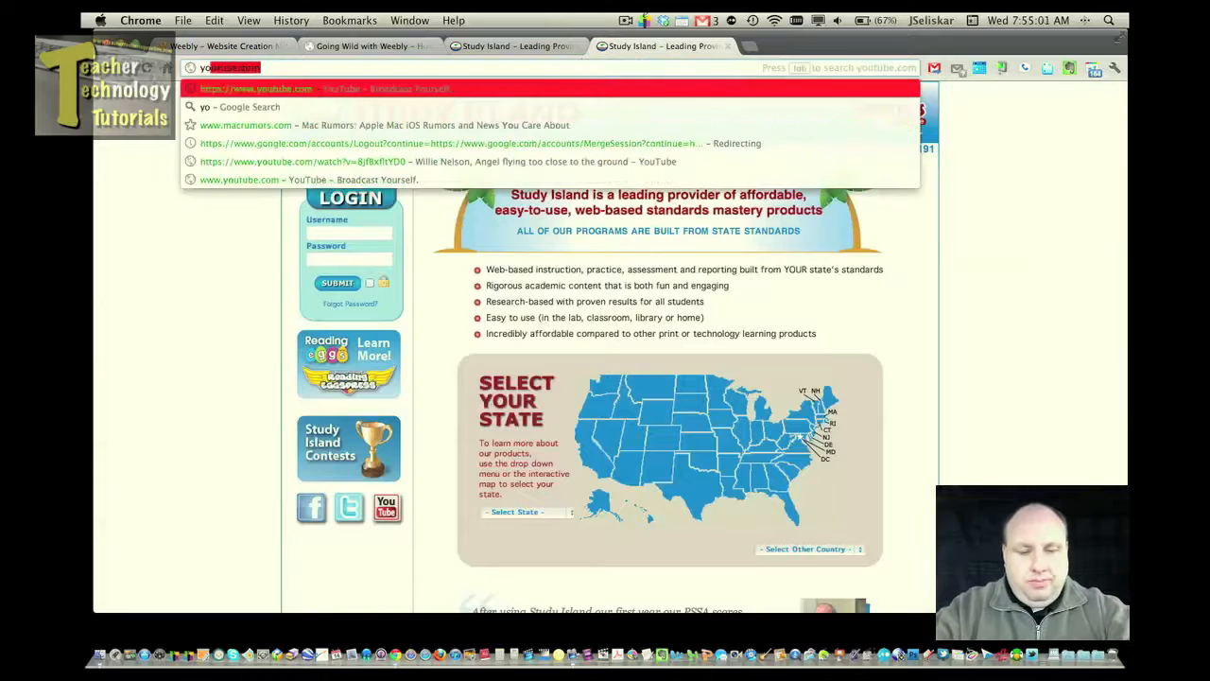
type("semite")
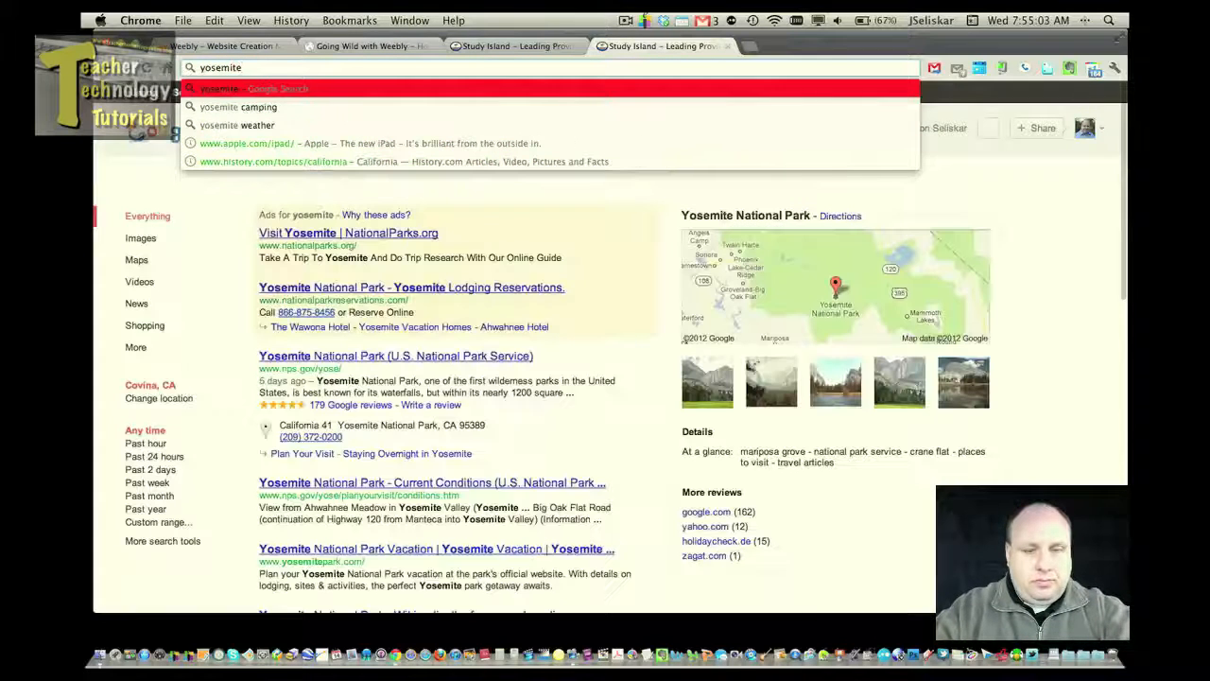
type(" nationsal")
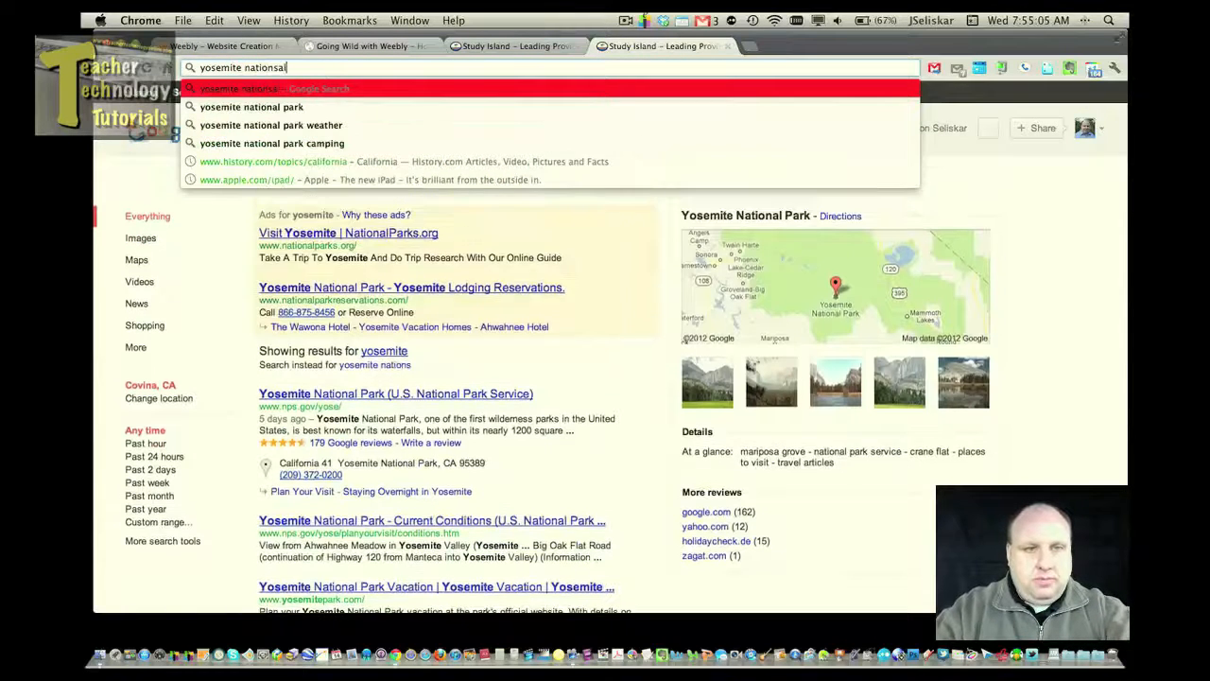
key("BackSpace")
key("BackSpace")
key("BackSpace")
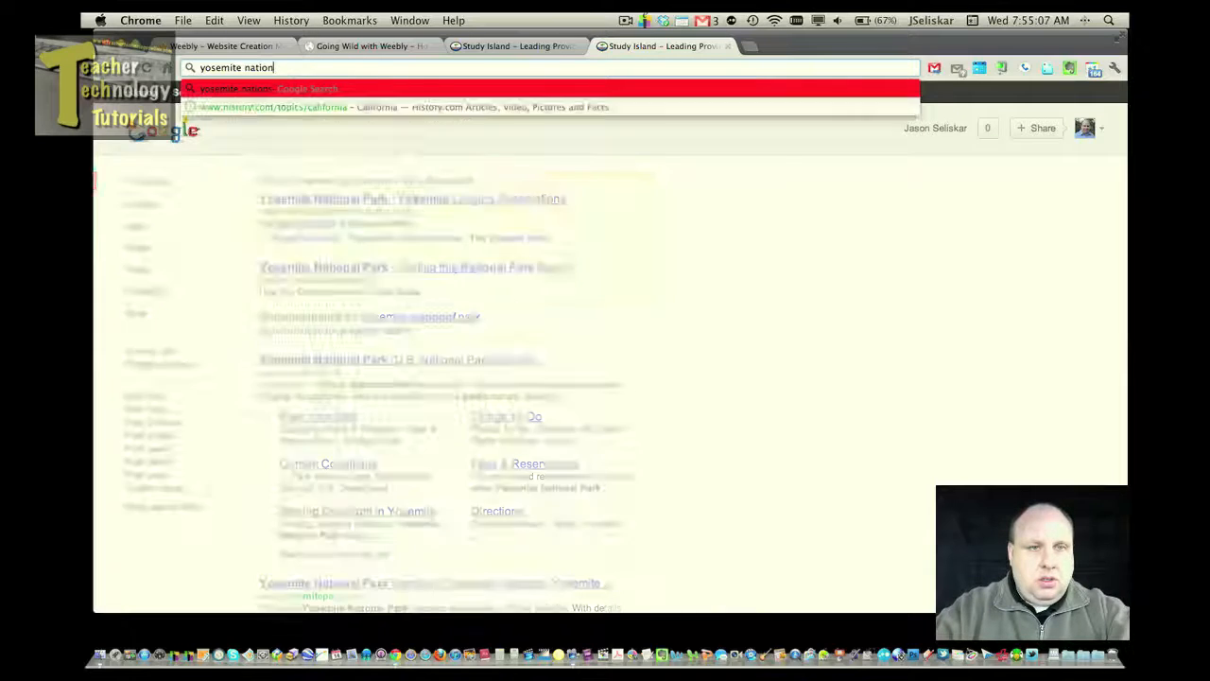
type("al park")
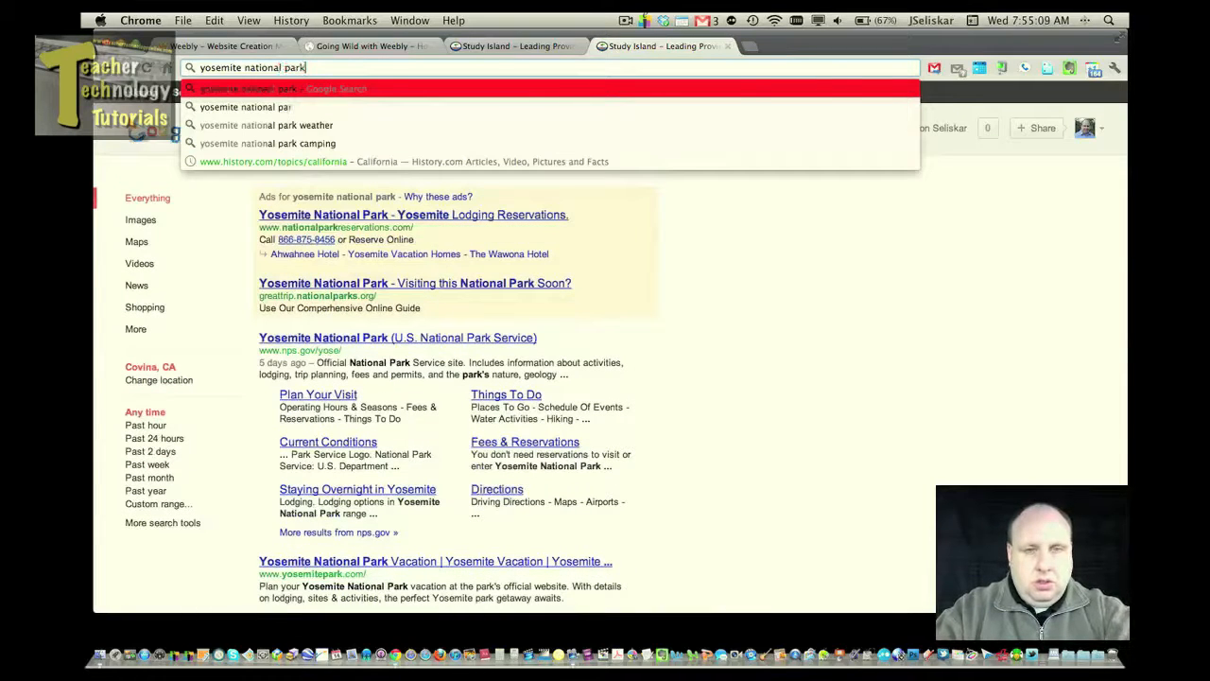
key("Return")
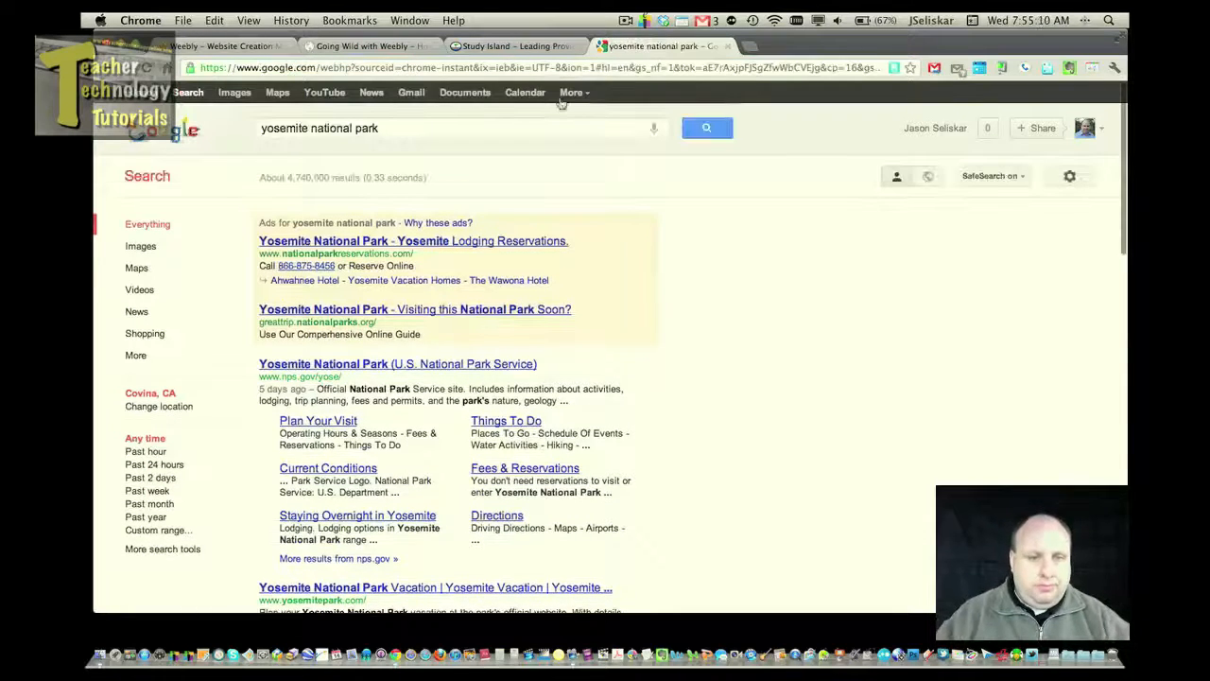
left_click(452, 363)
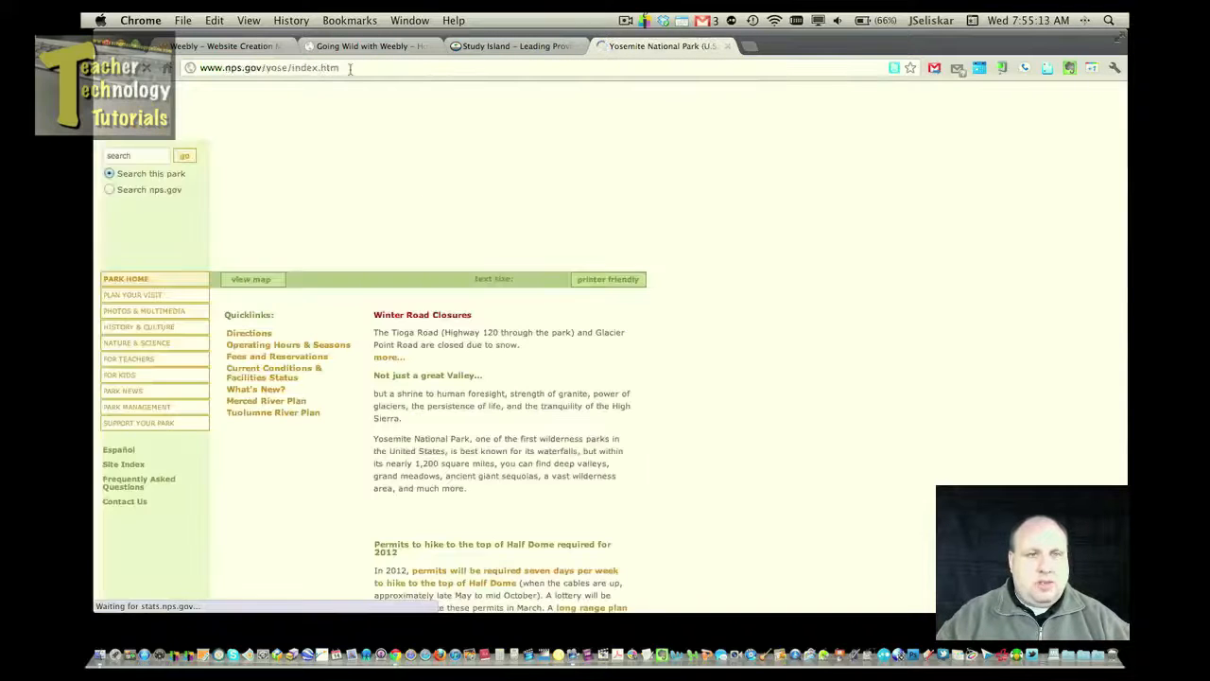
left_click_drag(357, 67, 193, 63)
key("super+c")
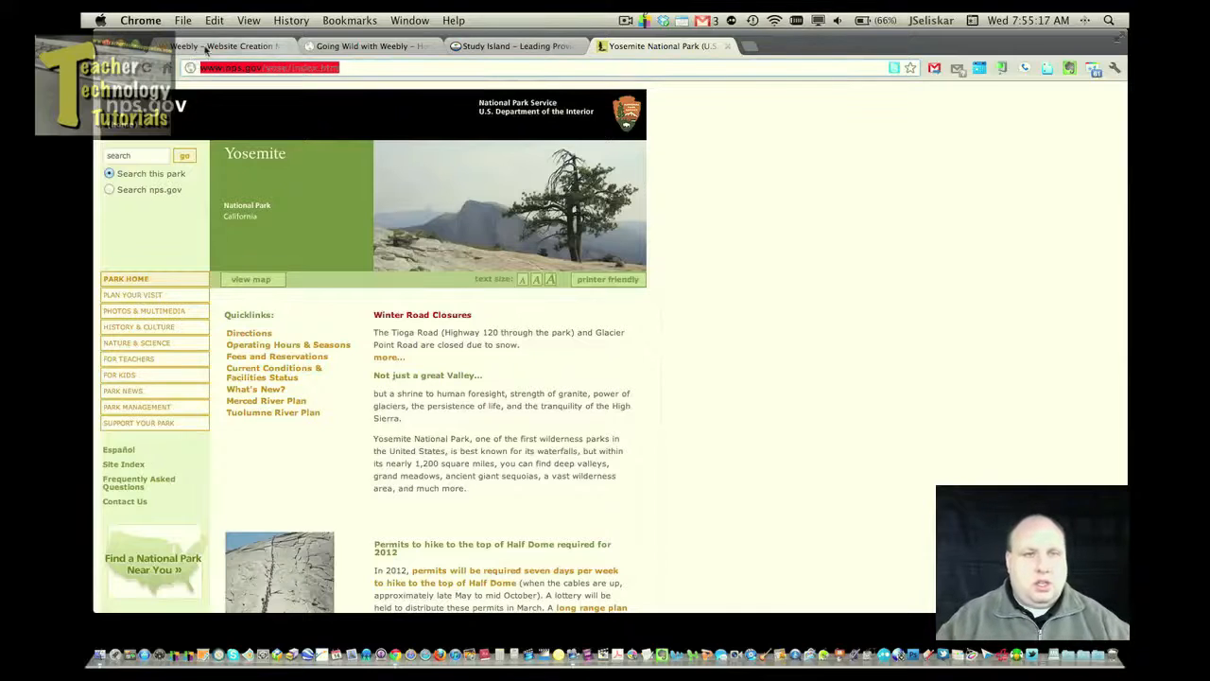
left_click(210, 47)
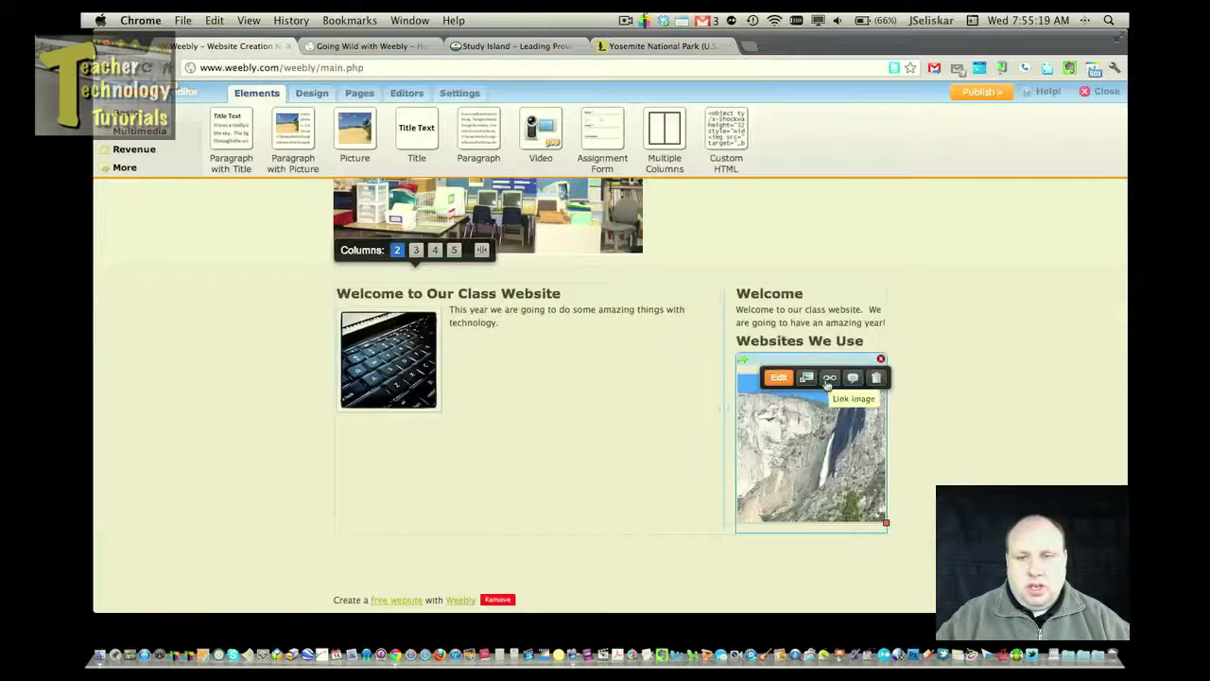
left_click(829, 377)
left_click(501, 258)
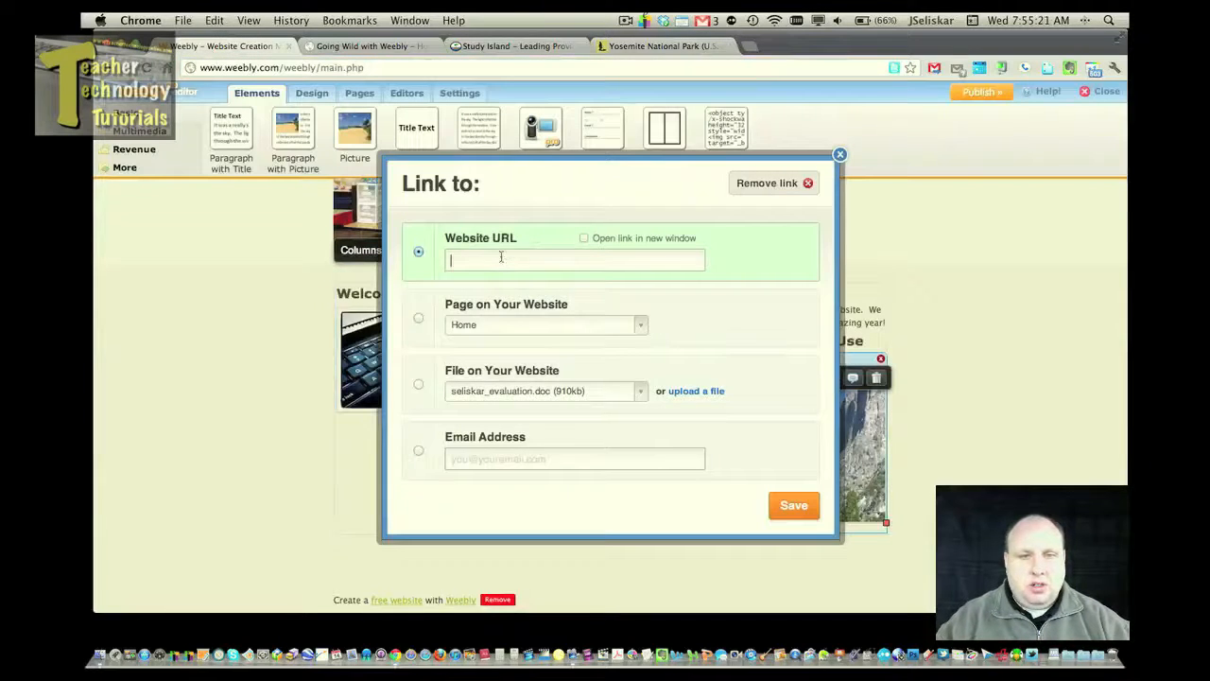
key("super+v")
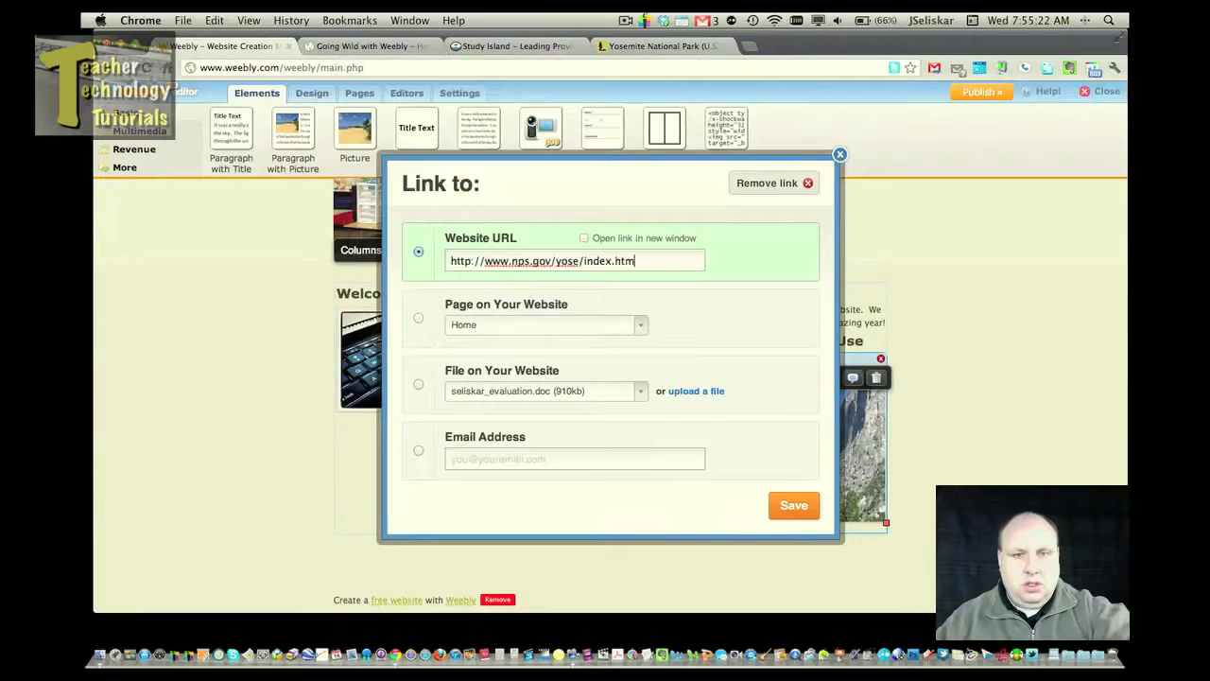
left_click(585, 240)
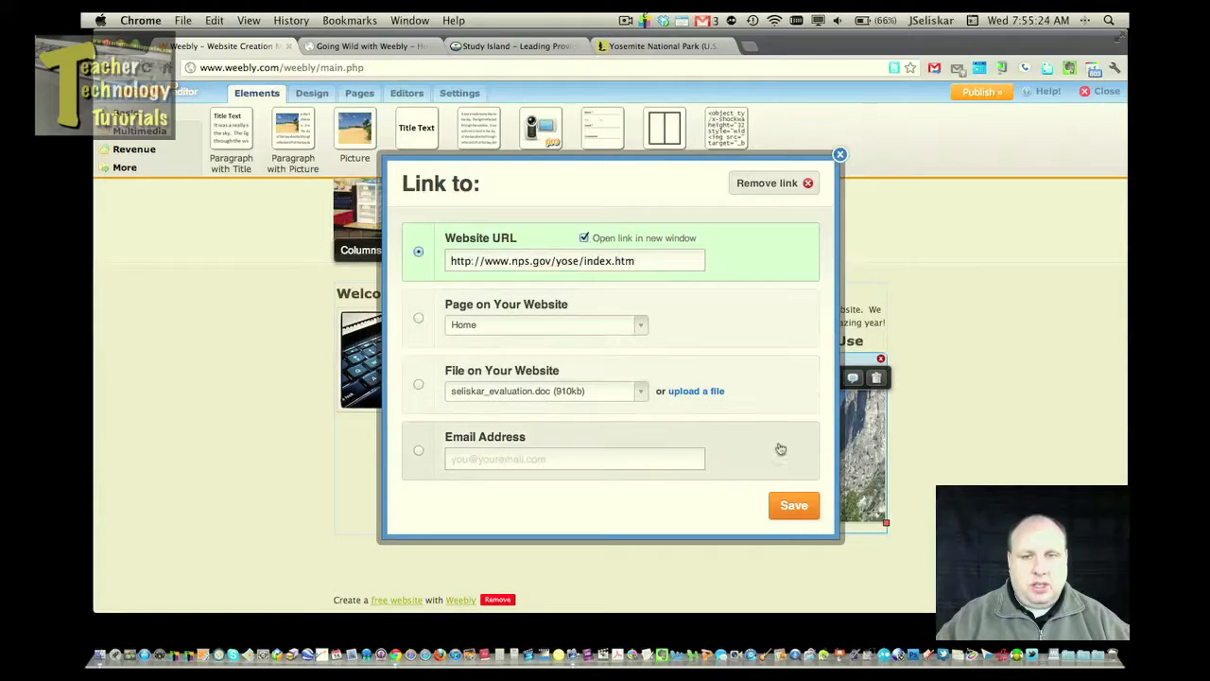
left_click(792, 505)
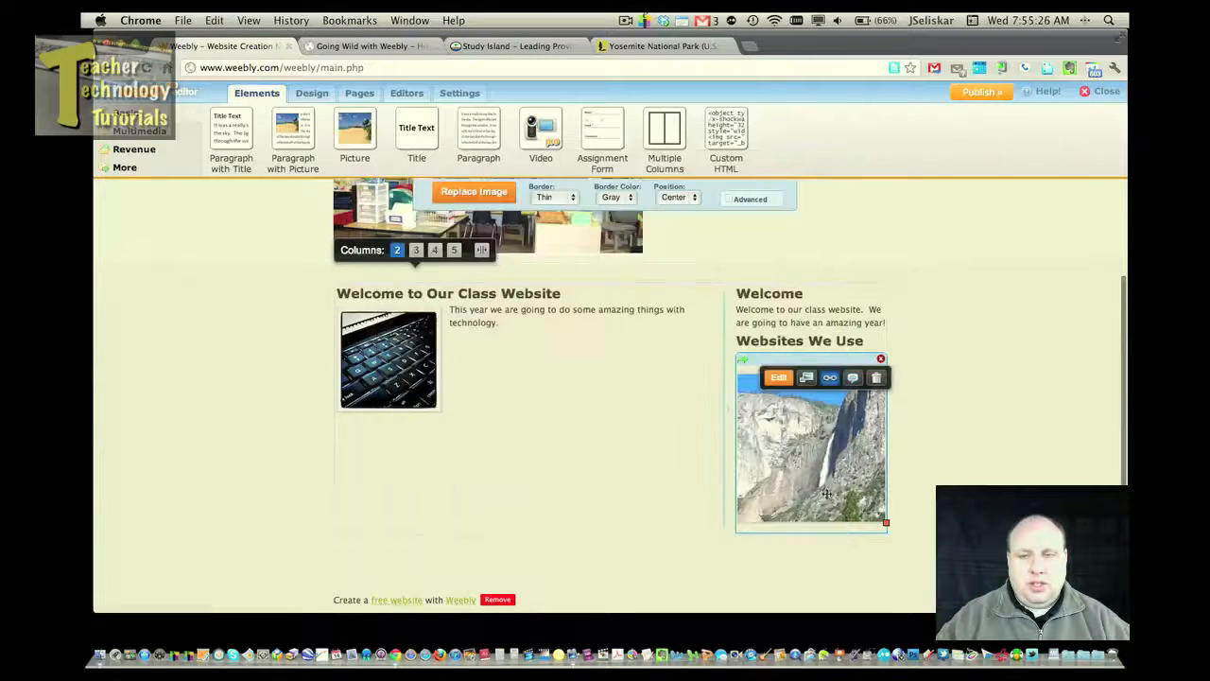
- Publish the website with the linked waterfall picture and open the live page at wildwithweebly.weebly.com
left_click(980, 92)
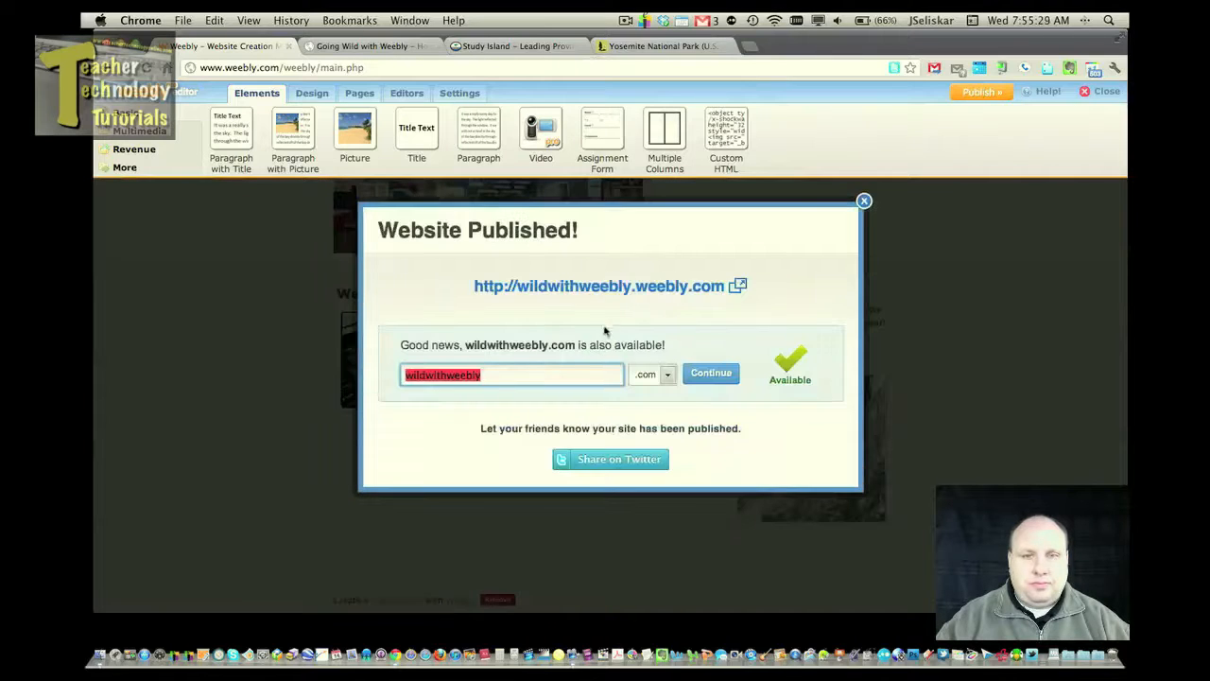
left_click(611, 290)
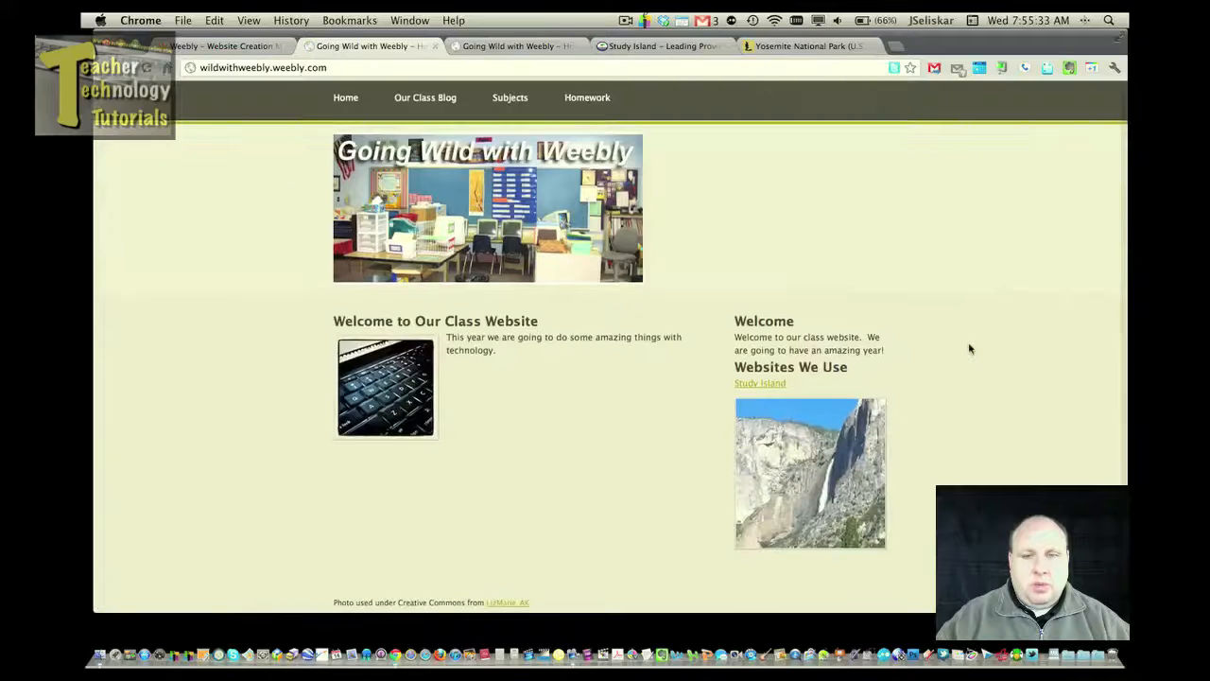
- Test the waterfall picture's link on the live home page
scroll(969, 349, "down", 1)
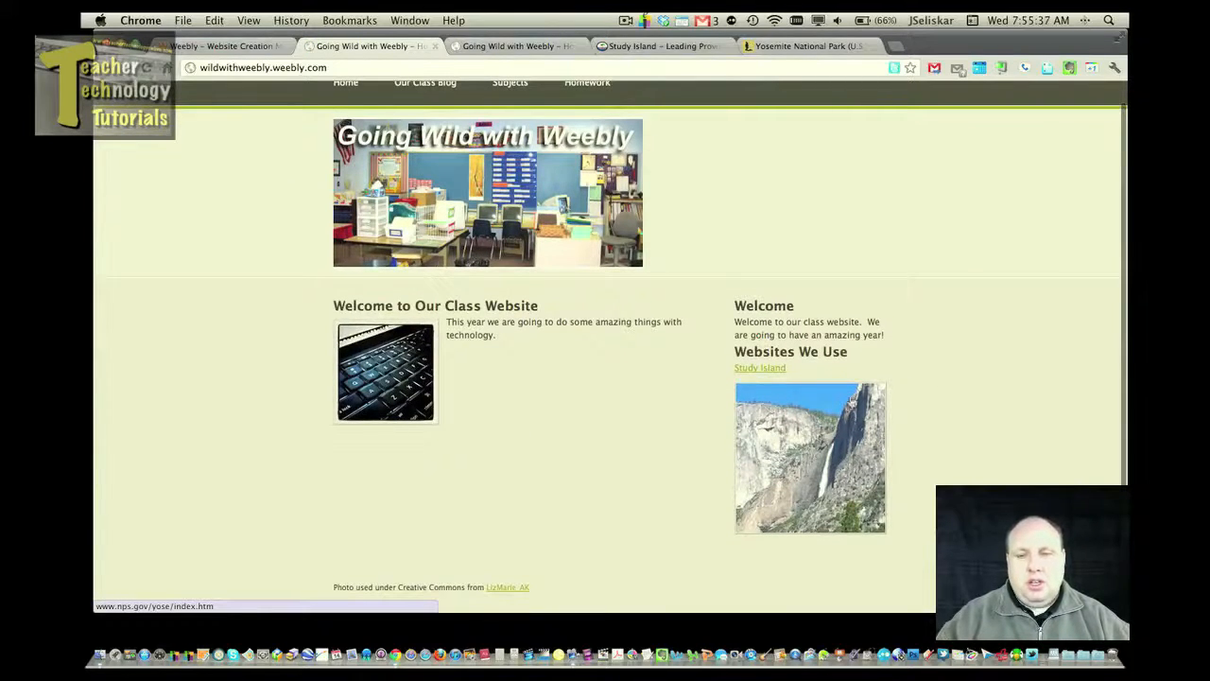
left_click(852, 404)
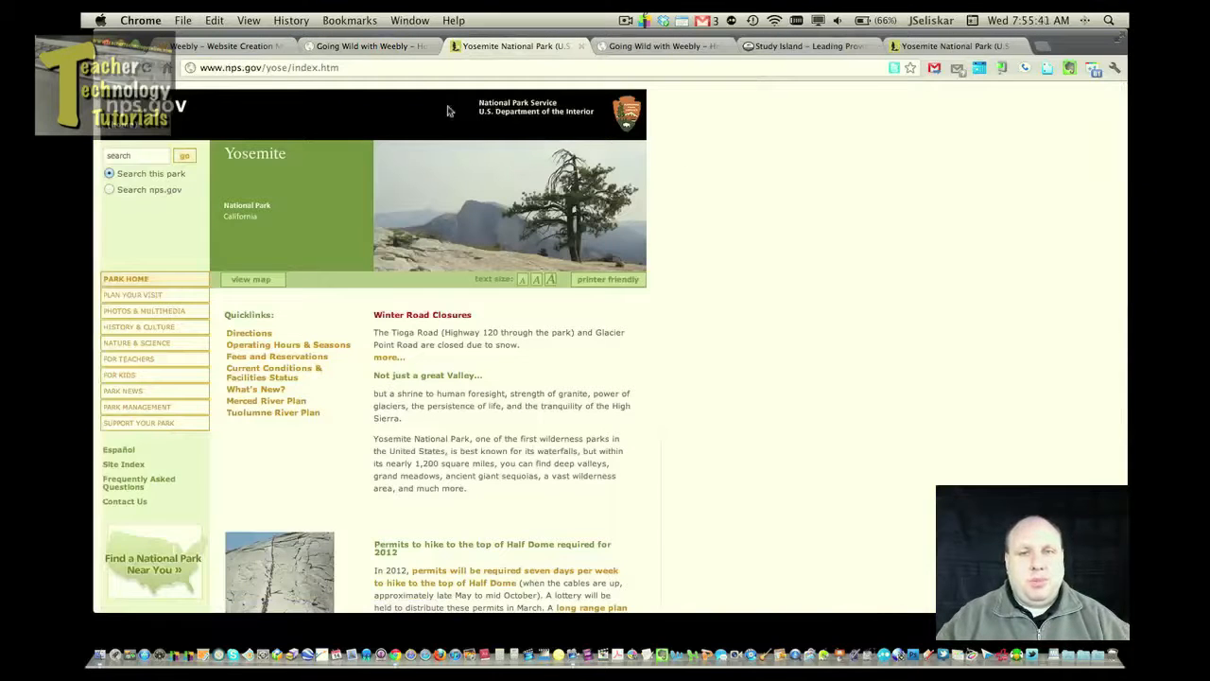
- Return to the Weebly editor and add a Paragraph below the keyboard picture with the text "jlbcnosdbc"
left_click(244, 46)
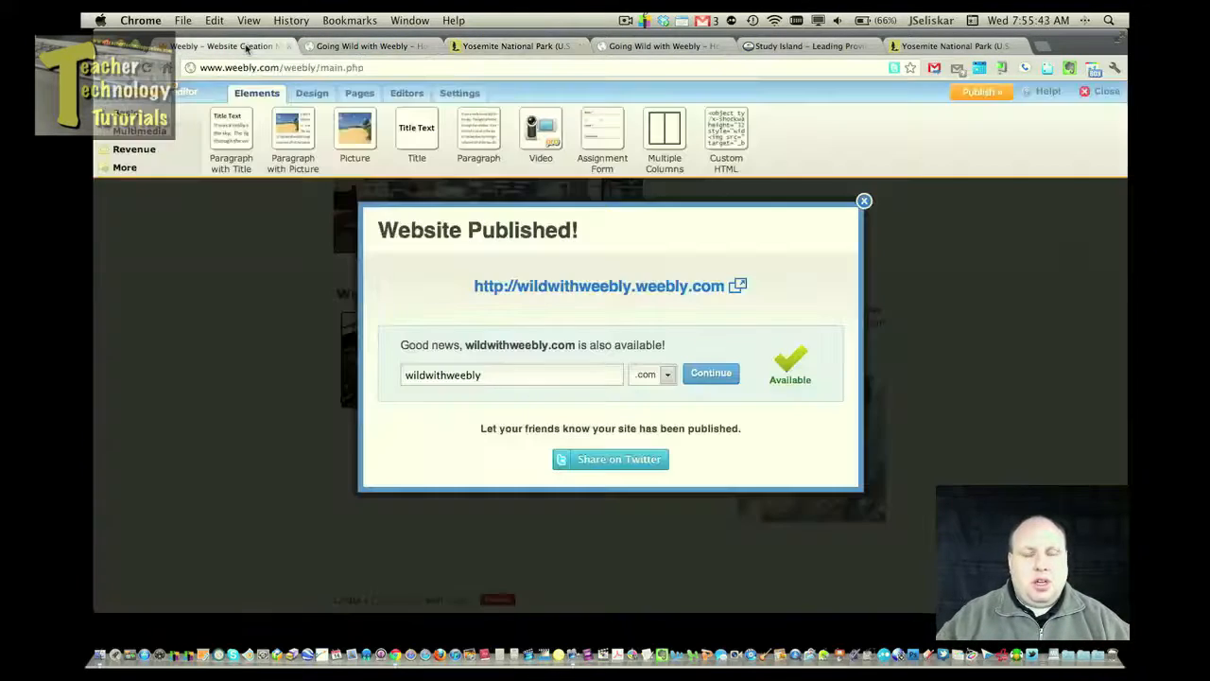
left_click(865, 200)
scroll(891, 249, "down", 3)
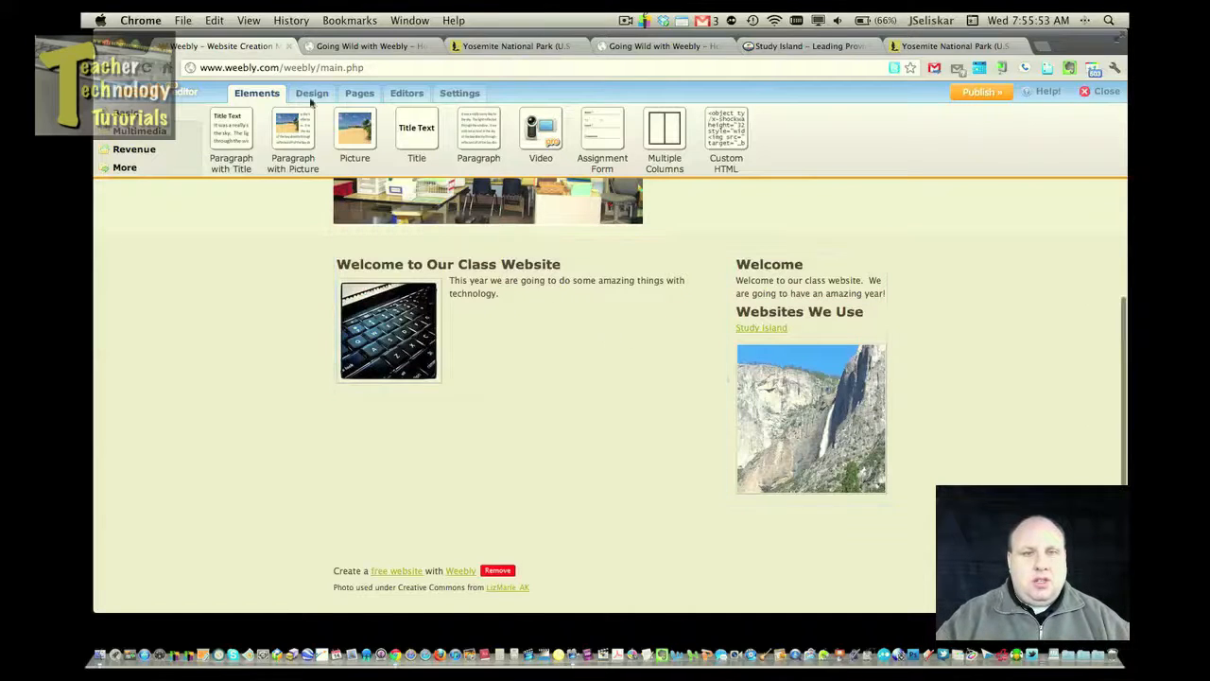
left_click_drag(476, 126, 424, 417)
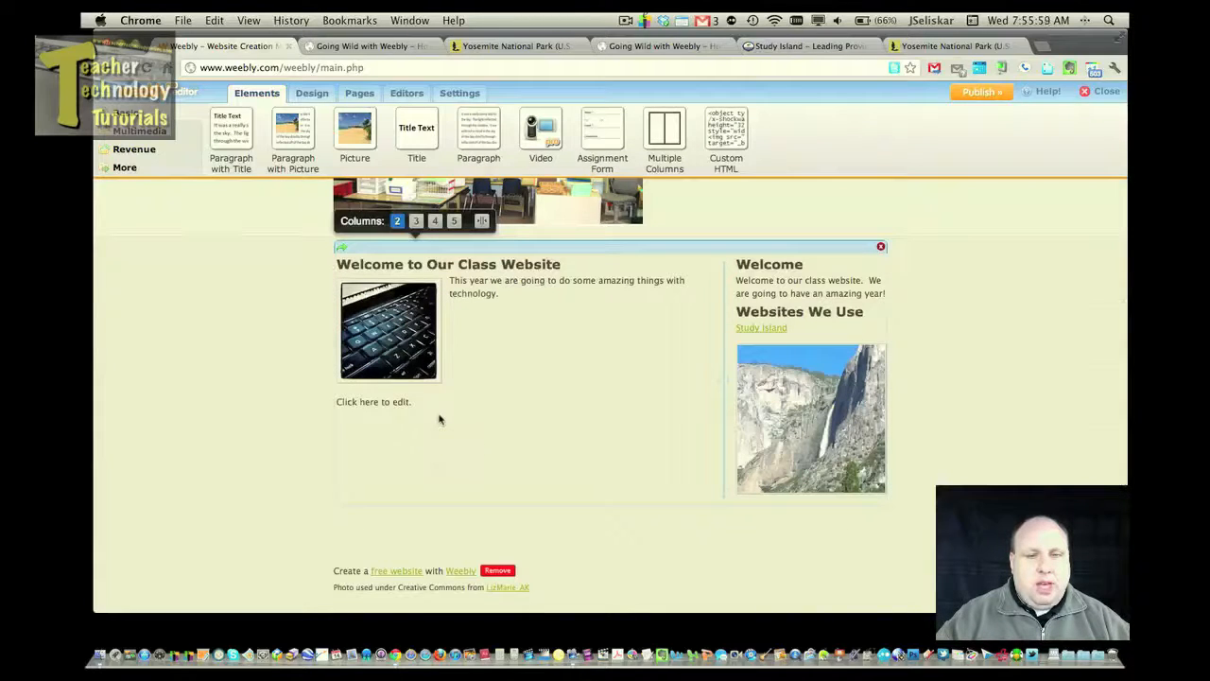
left_click(406, 404)
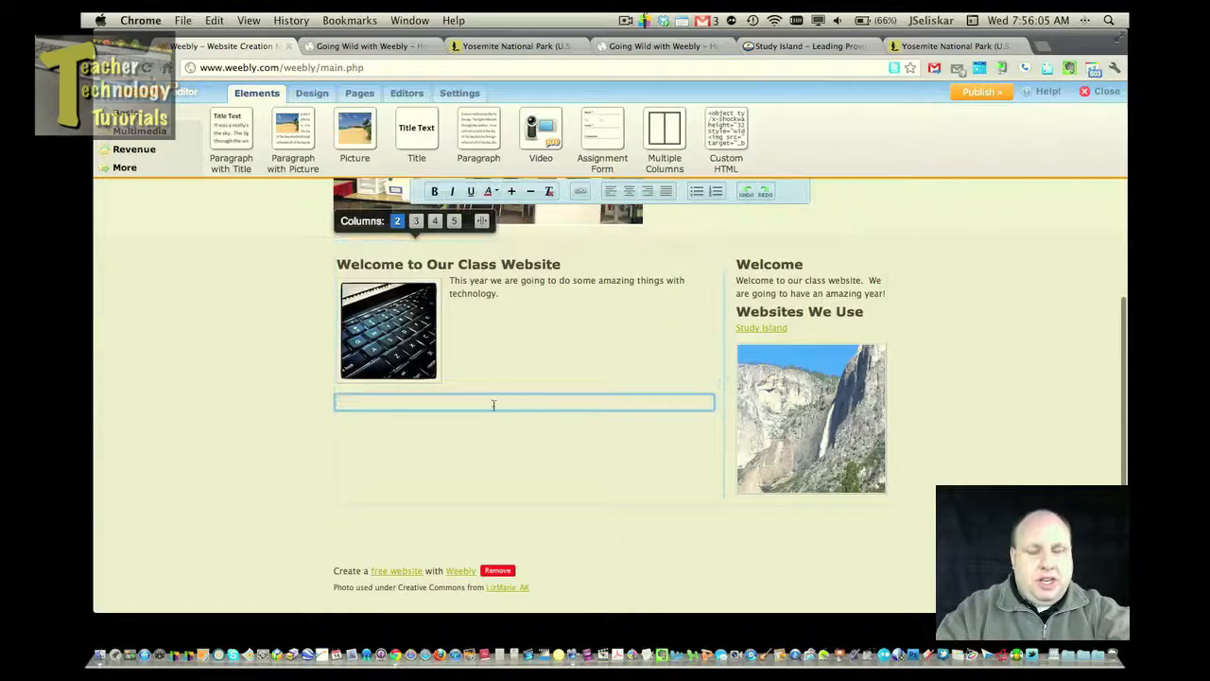
type("jlbcnosdbc")
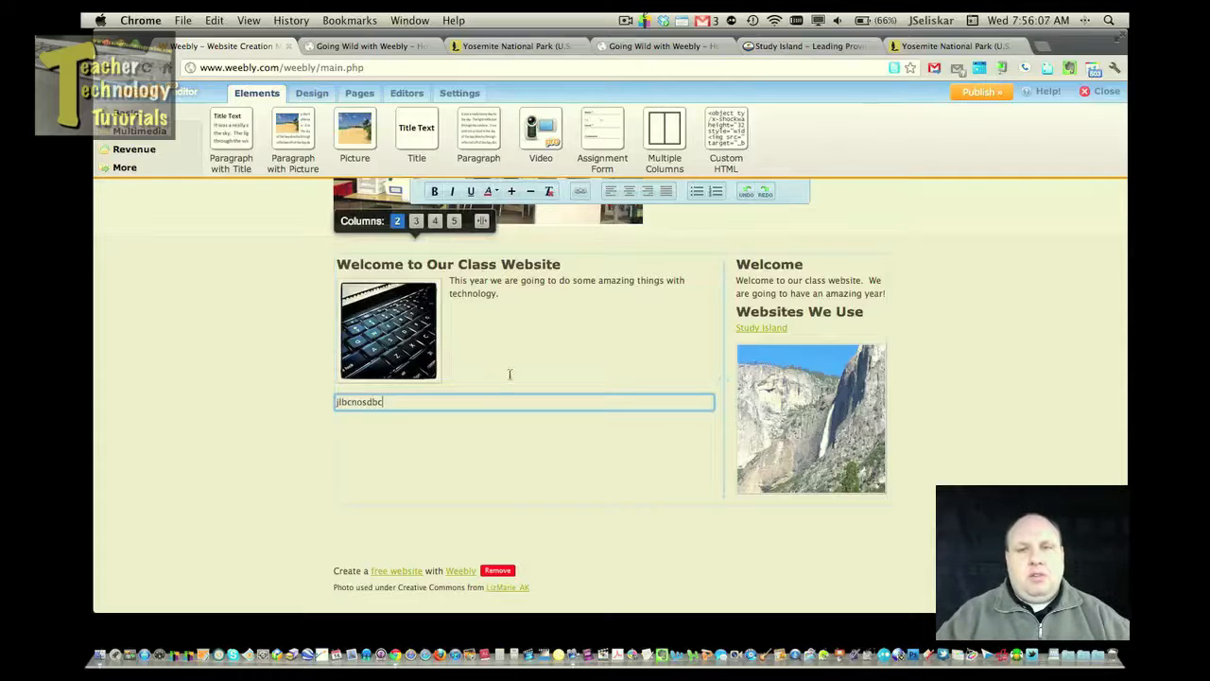
- Add a Custom HTML element below the new paragraph, and copy the embed code of the principal interview video from the SchoolTube page
left_click_drag(726, 130, 564, 451)
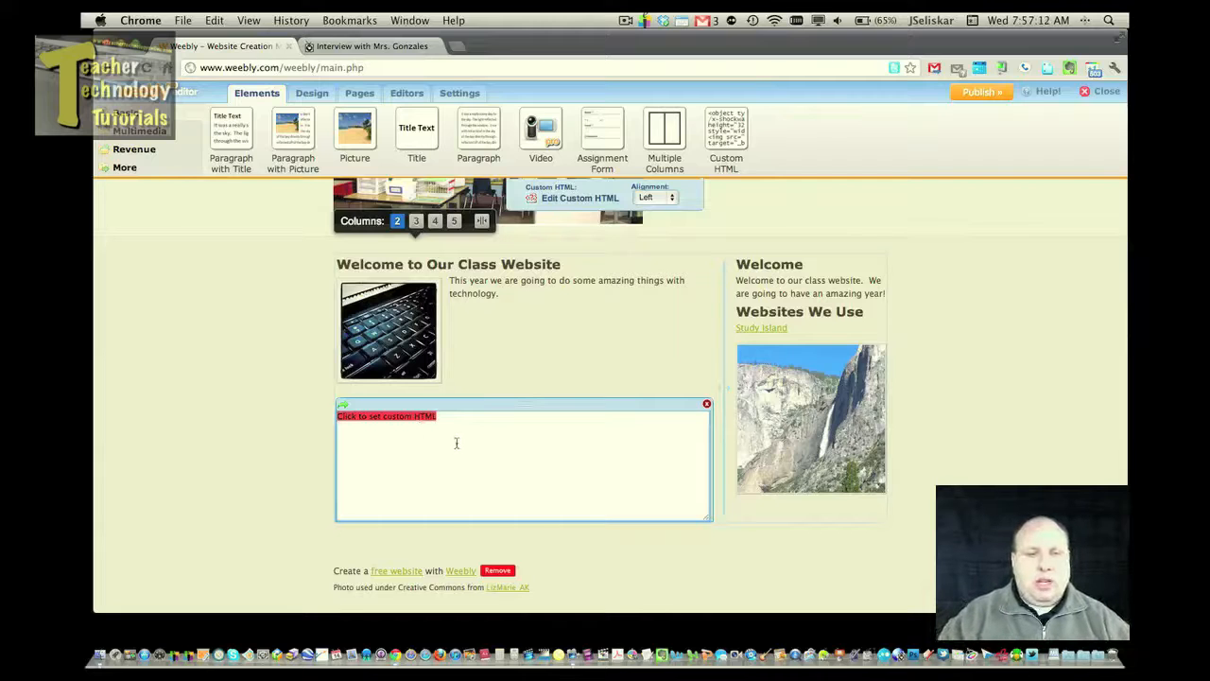
left_click(367, 46)
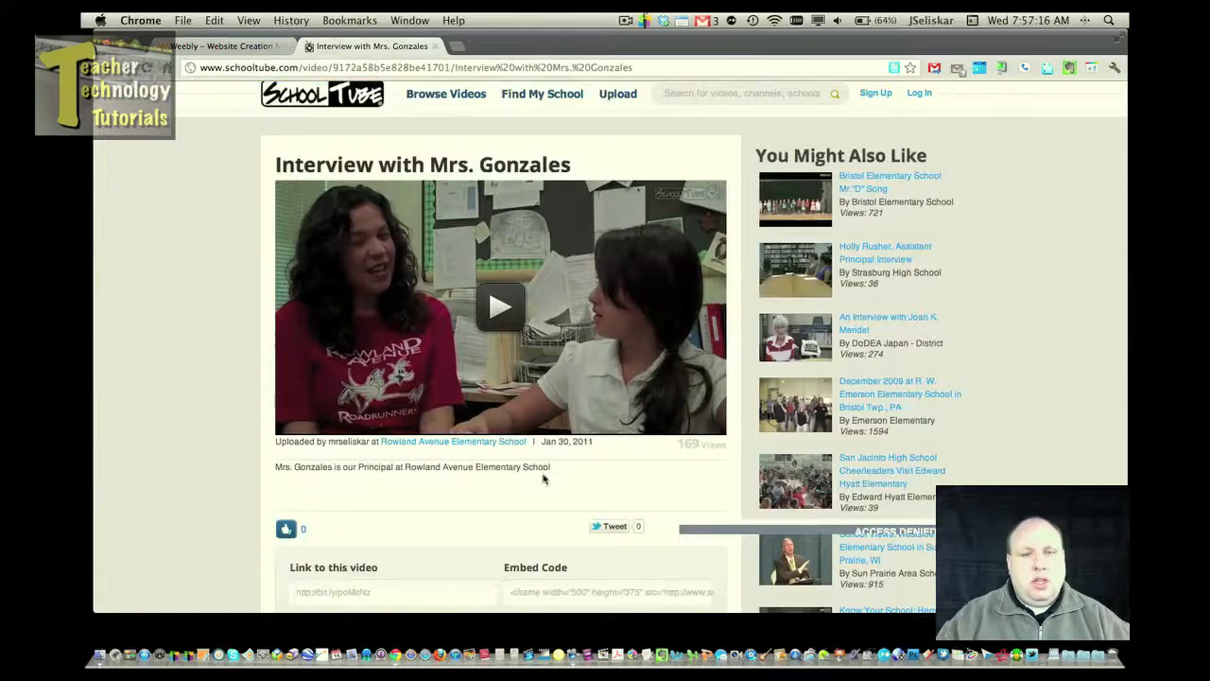
scroll(557, 483, "down", 3)
scroll(557, 482, "down", 2)
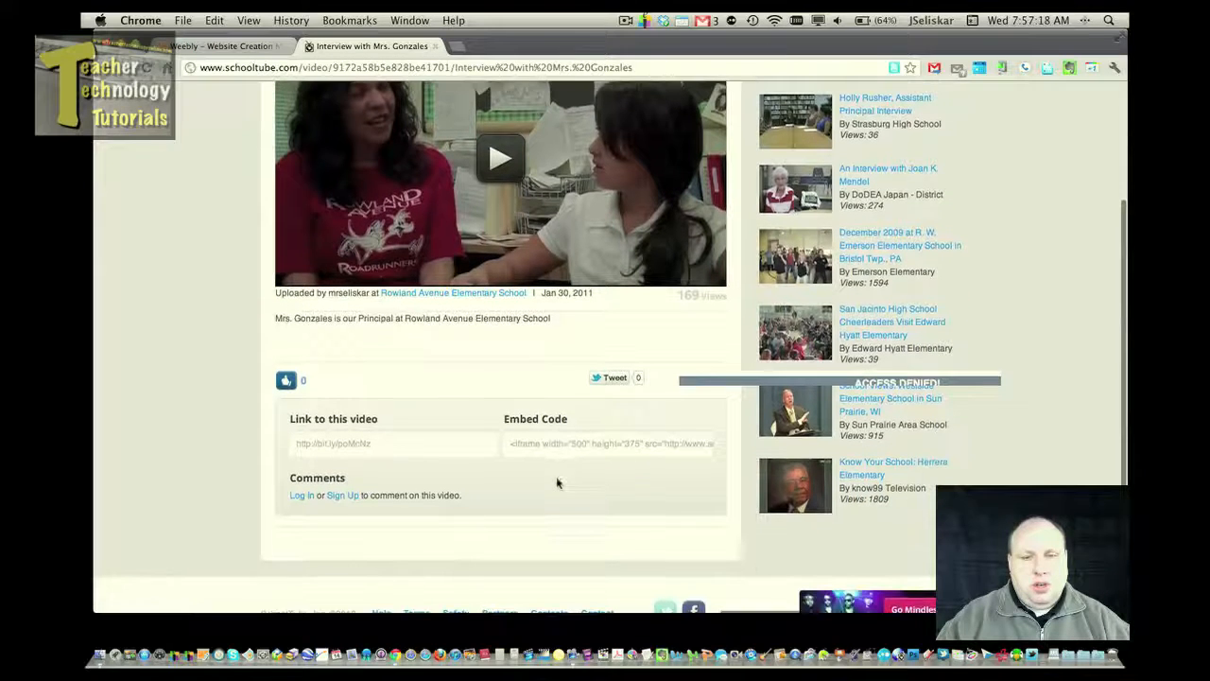
left_click_drag(574, 441, 496, 435)
left_click(537, 473)
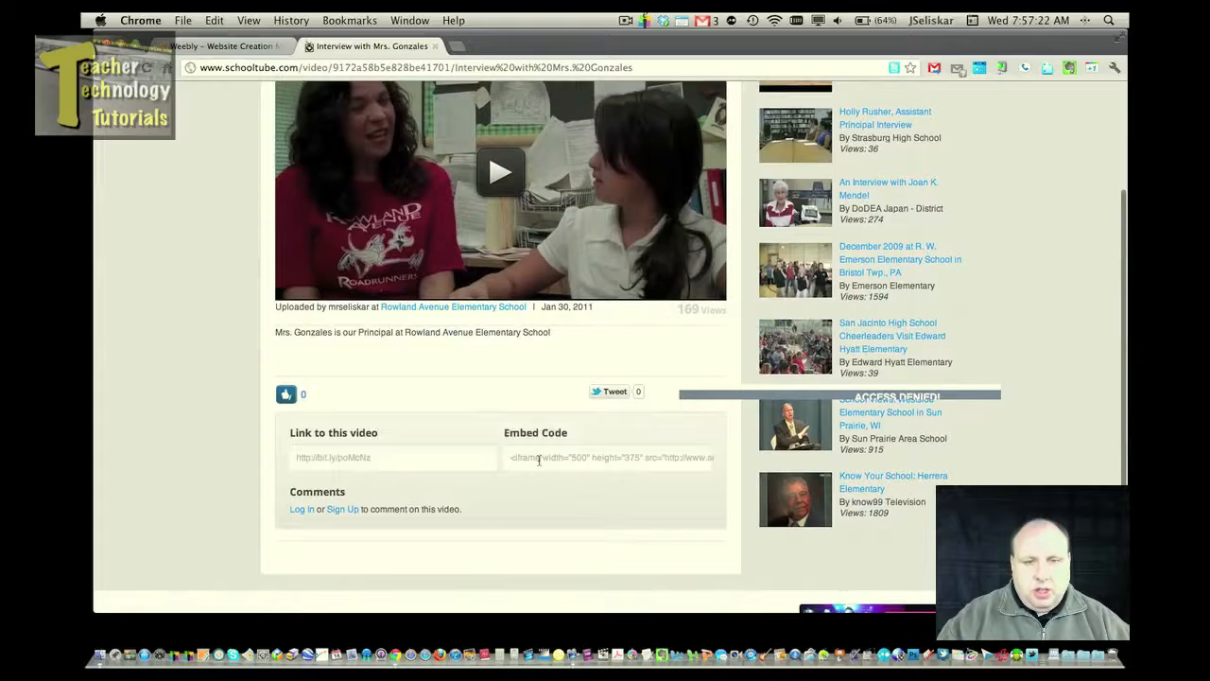
left_click(540, 460)
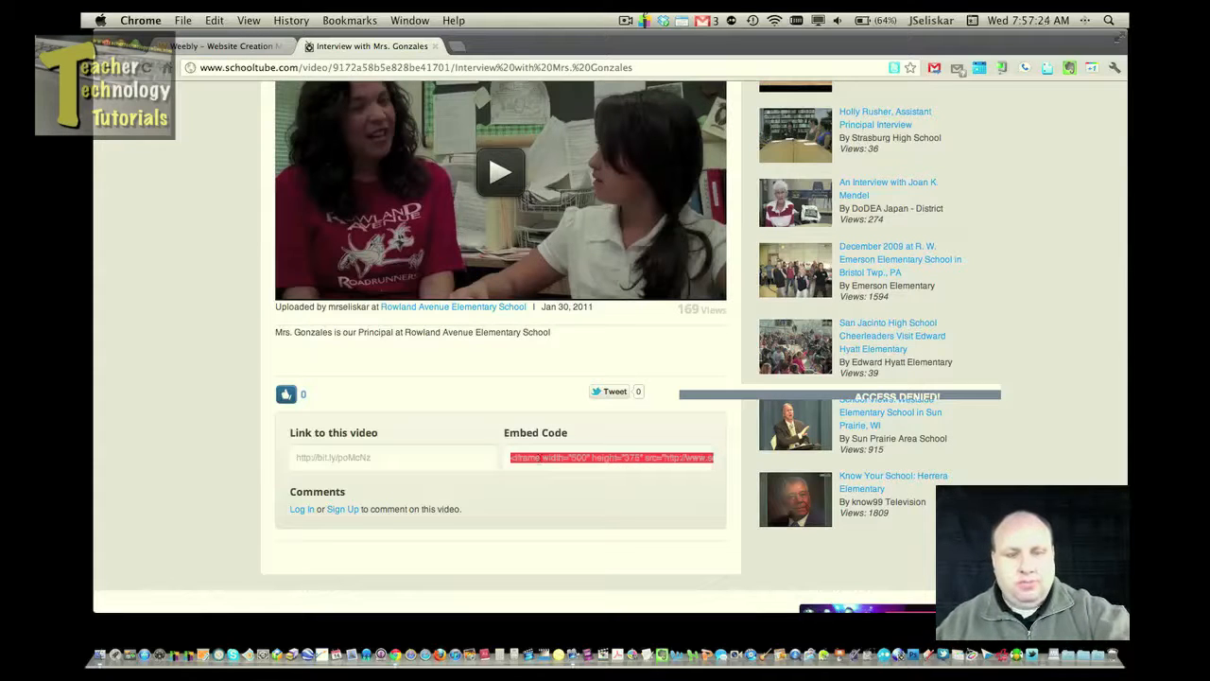
- Return to the Weebly editor and replace the Custom HTML element's placeholder with the copied video embed code
left_click(222, 46)
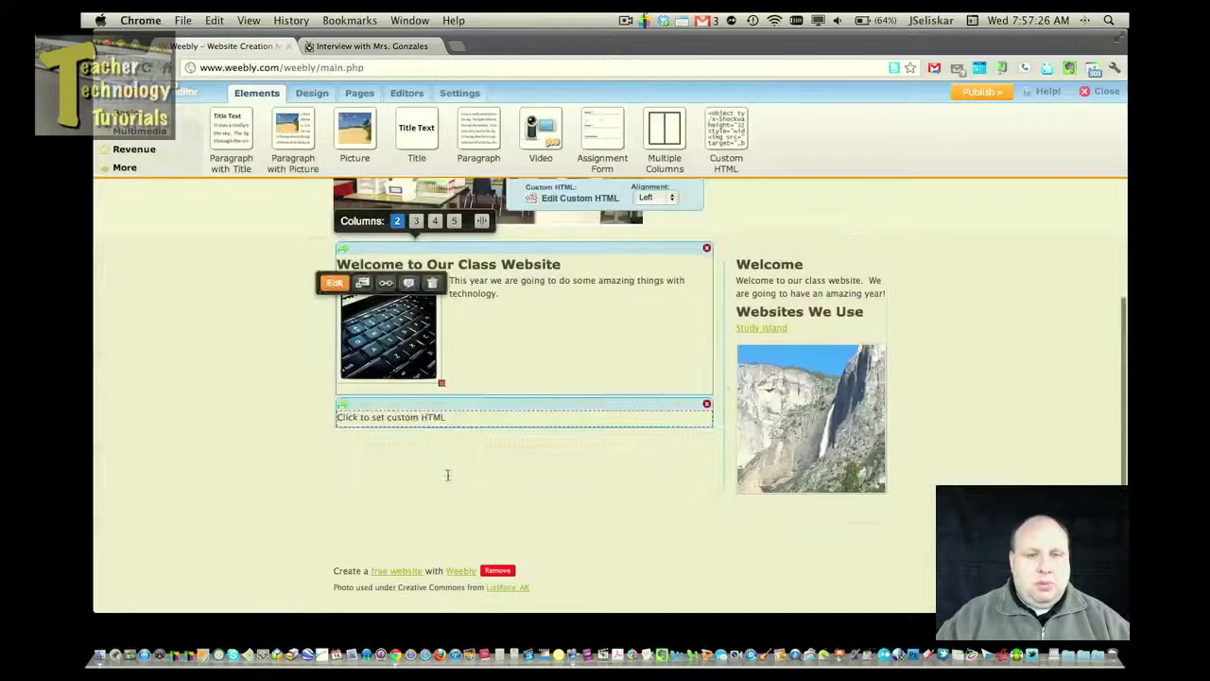
triple_click(453, 419)
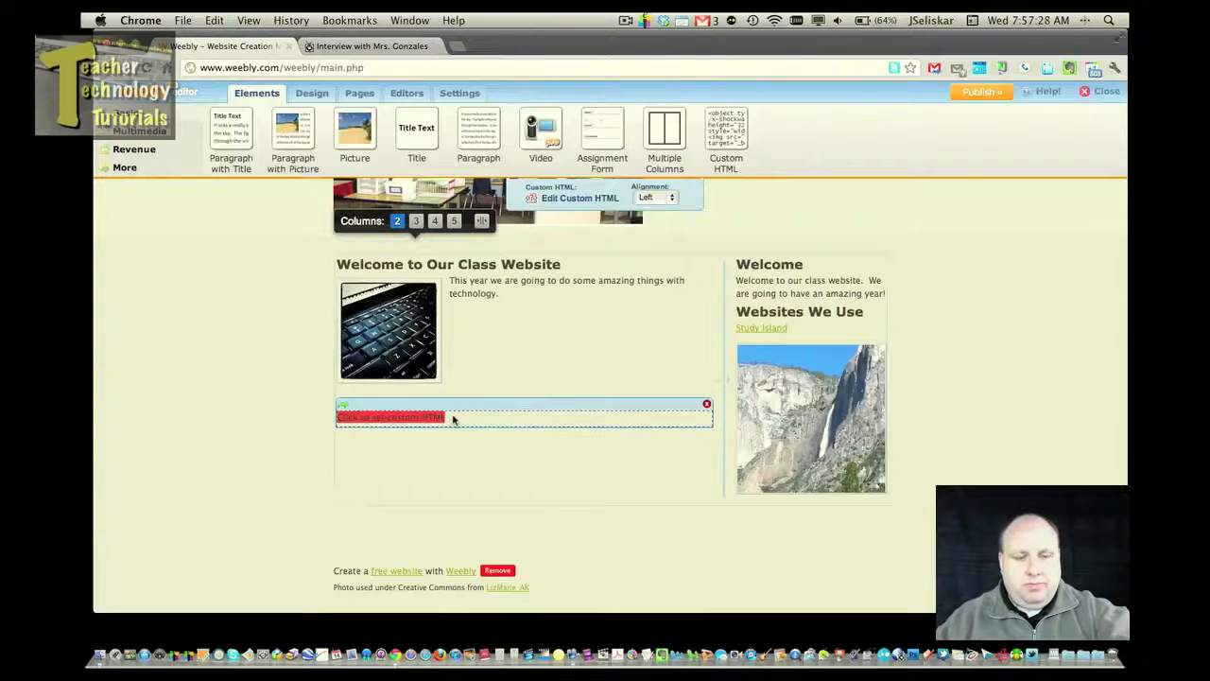
key("super+v")
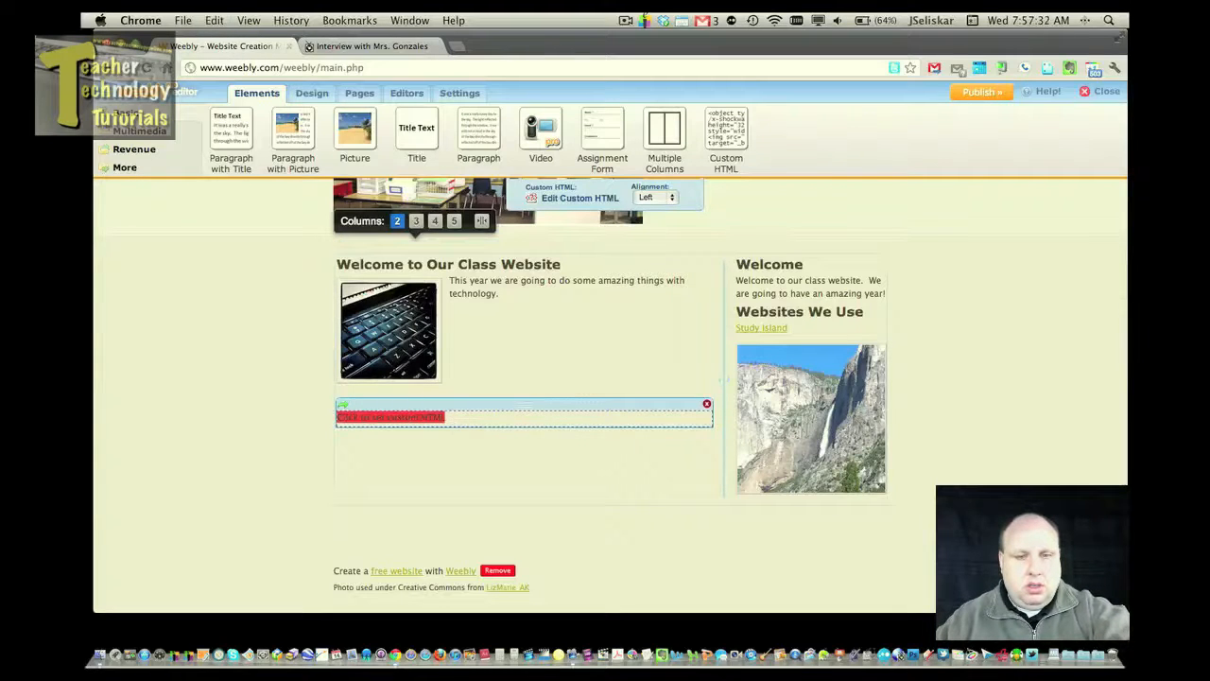
left_click(559, 198)
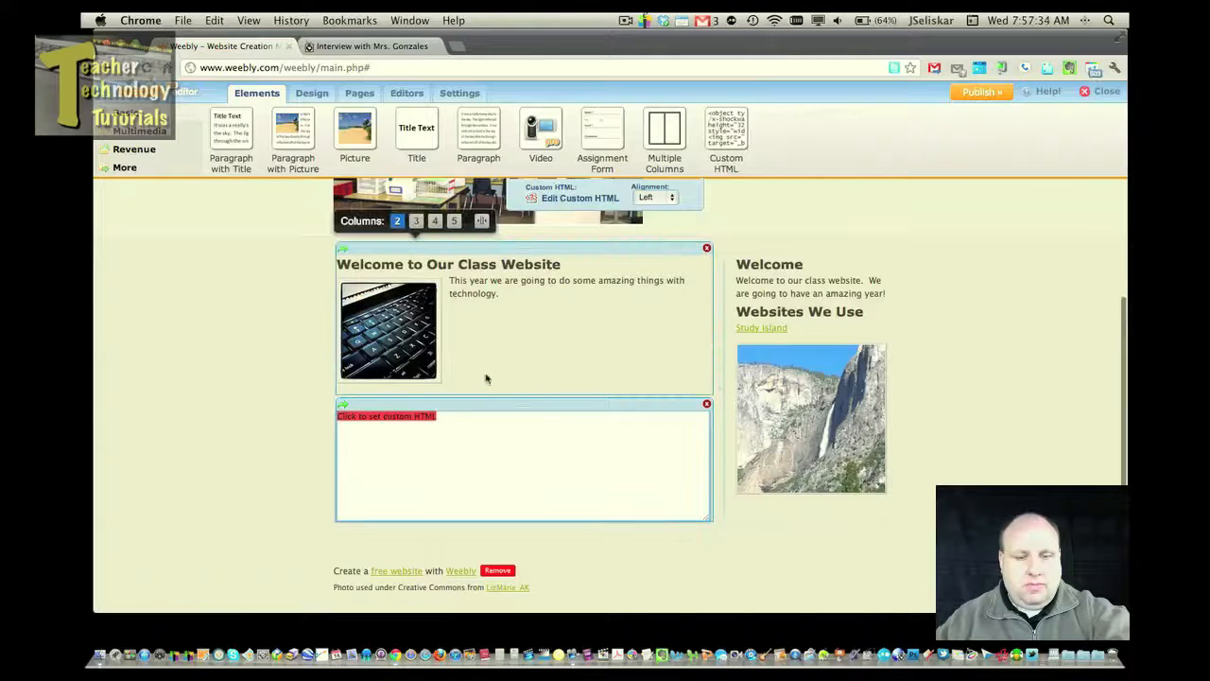
- Set the Custom HTML element's alignment to Center and finish editing it so the embedded video is shown
left_click(658, 197)
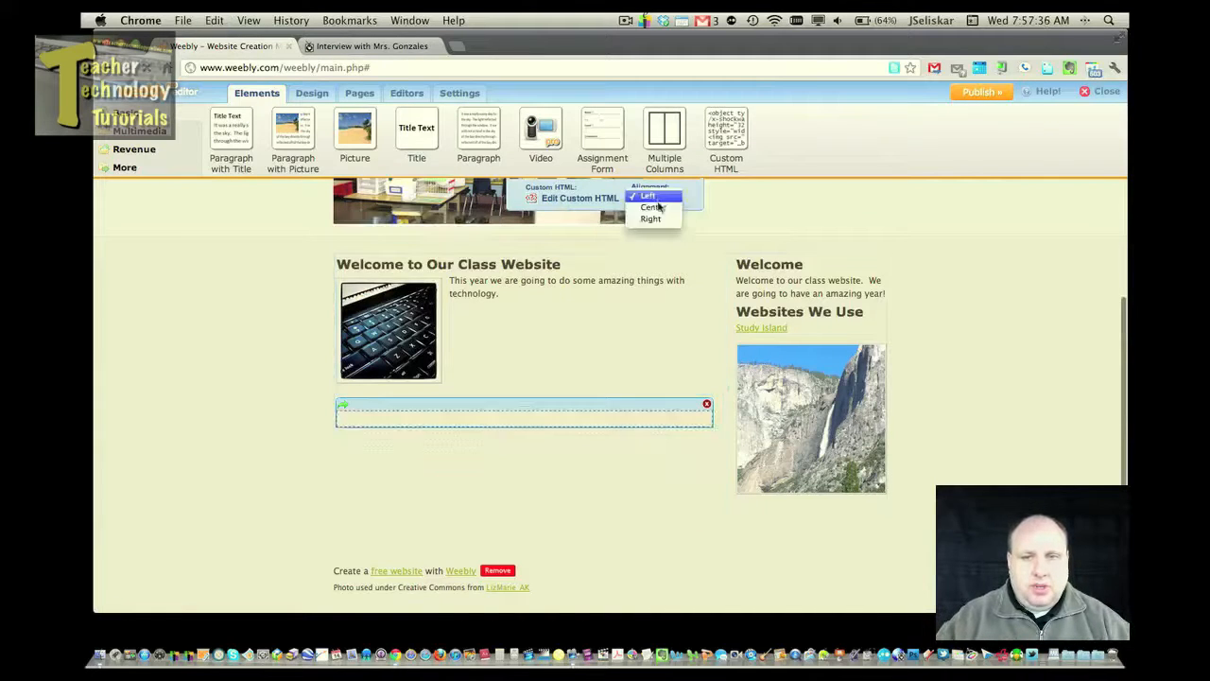
left_click(651, 218)
left_click(655, 196)
left_click(659, 185)
left_click(1024, 359)
scroll(1018, 365, "down", 1)
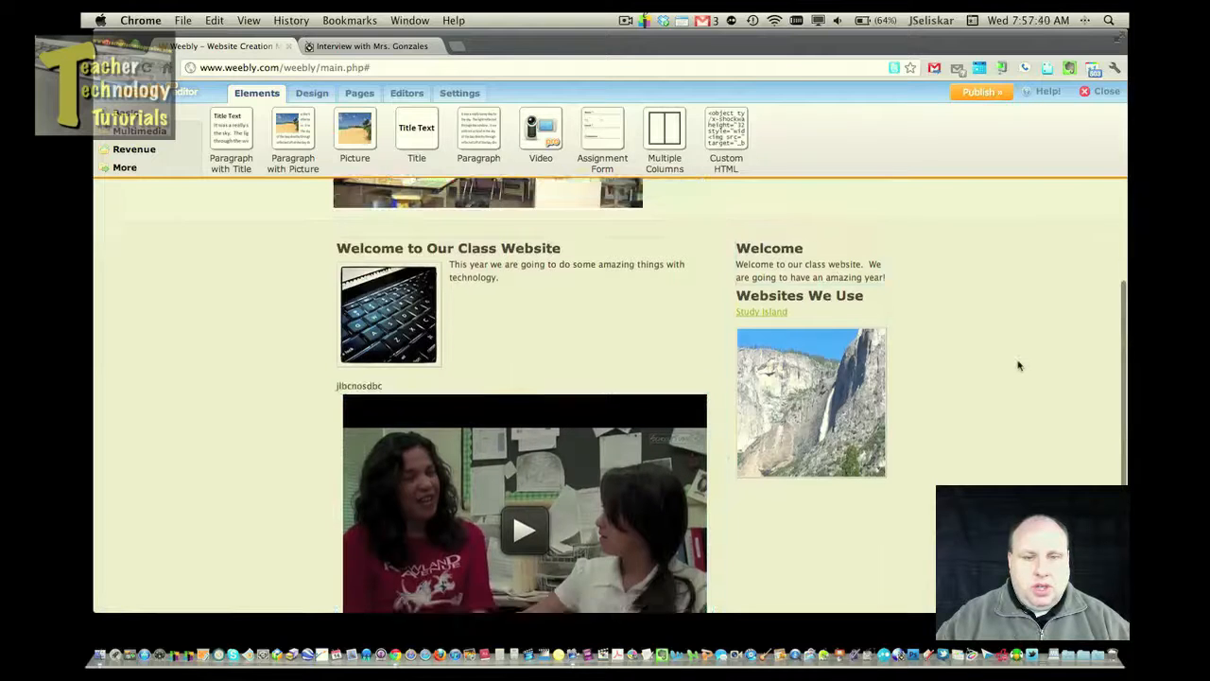
scroll(1018, 365, "down", 3)
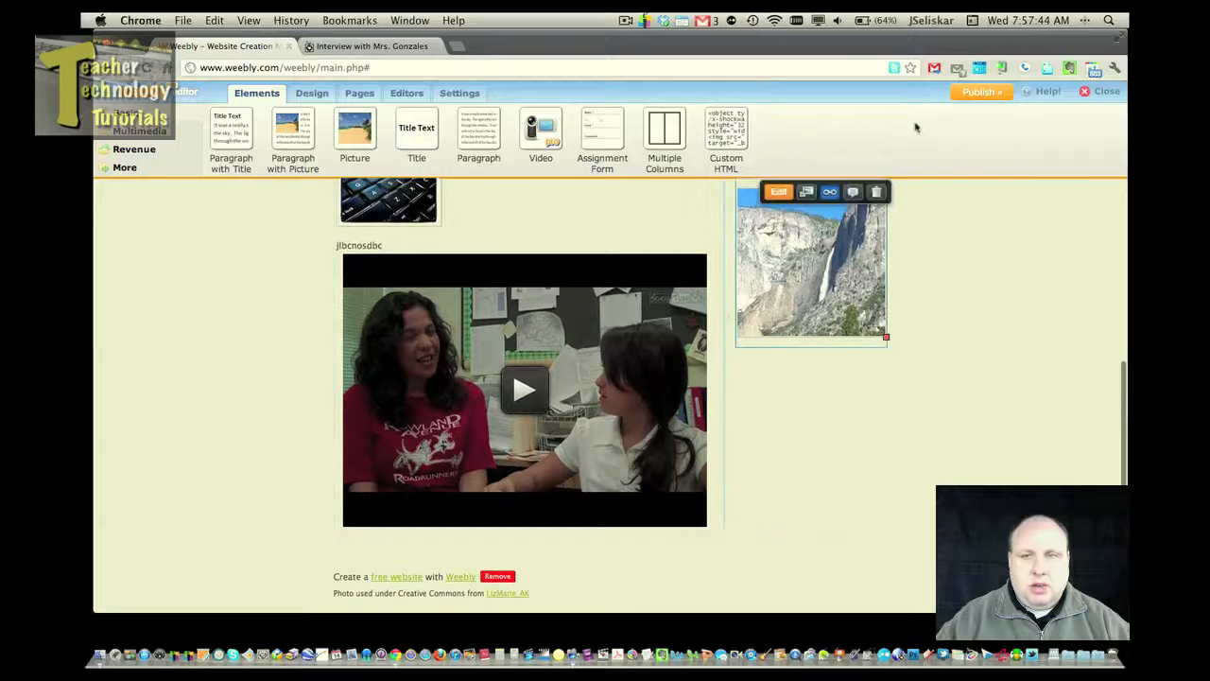
- Publish the website with the embedded video, open the live page at wildwithweebly.weebly.com and test the video's playback
left_click(979, 92)
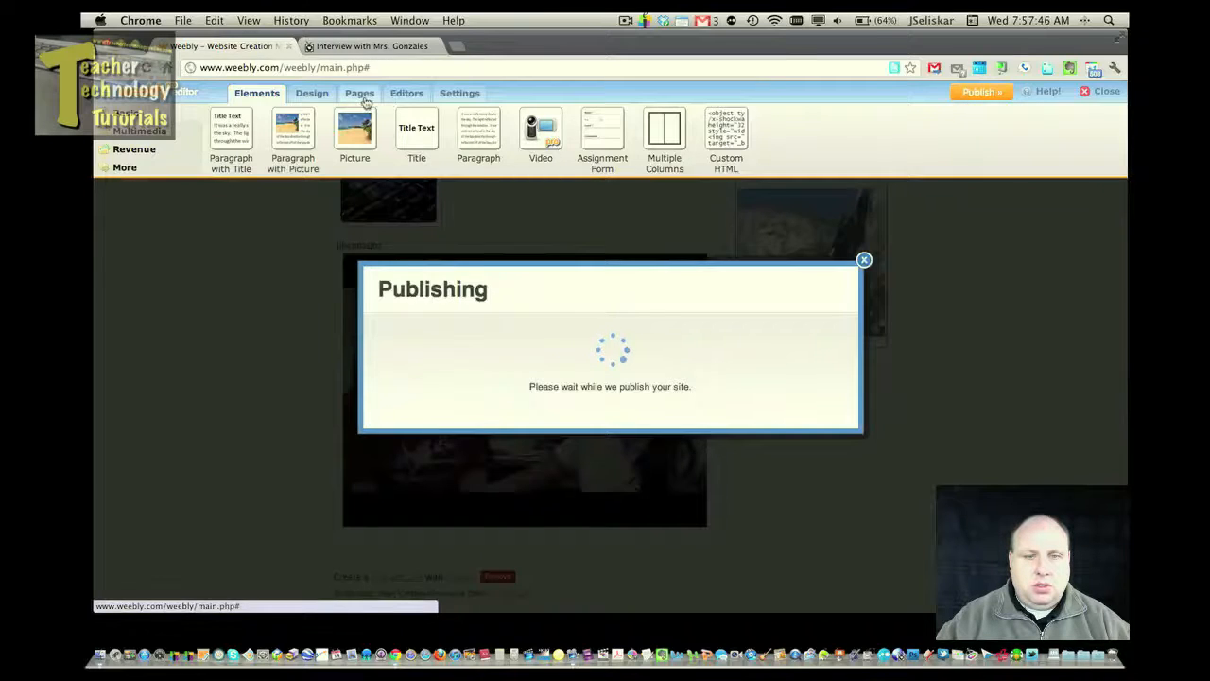
left_click(555, 286)
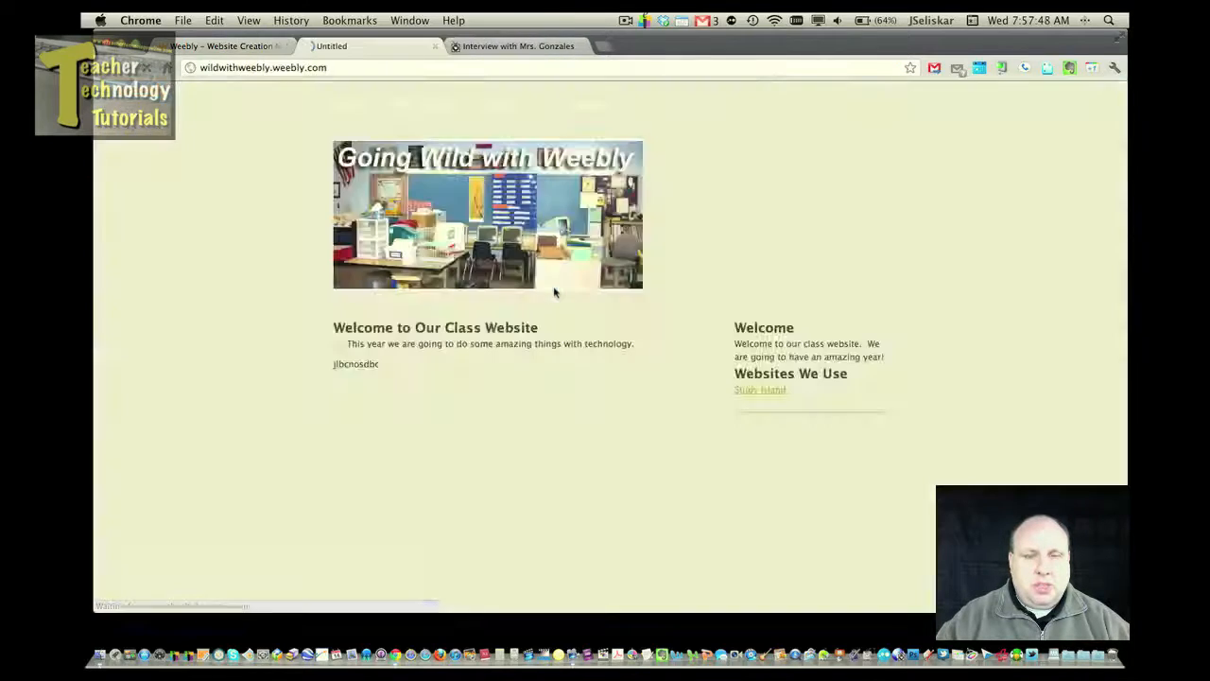
scroll(959, 402, "down", 3)
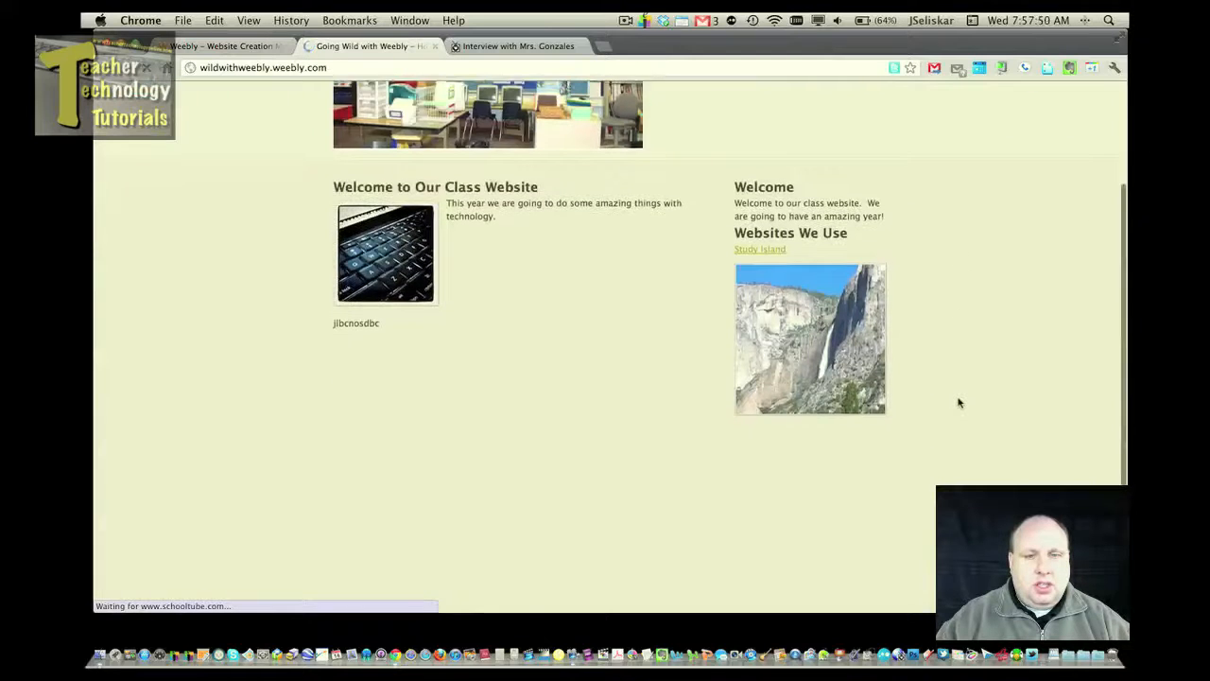
scroll(959, 403, "down", 2)
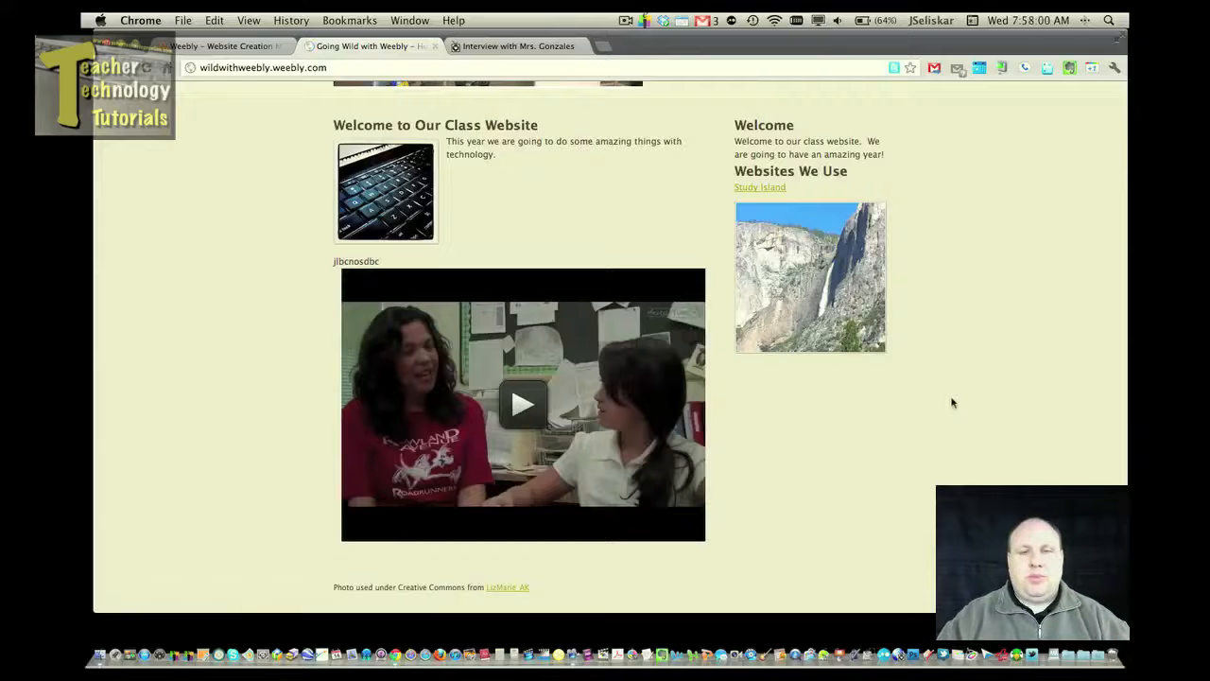
left_click(528, 407)
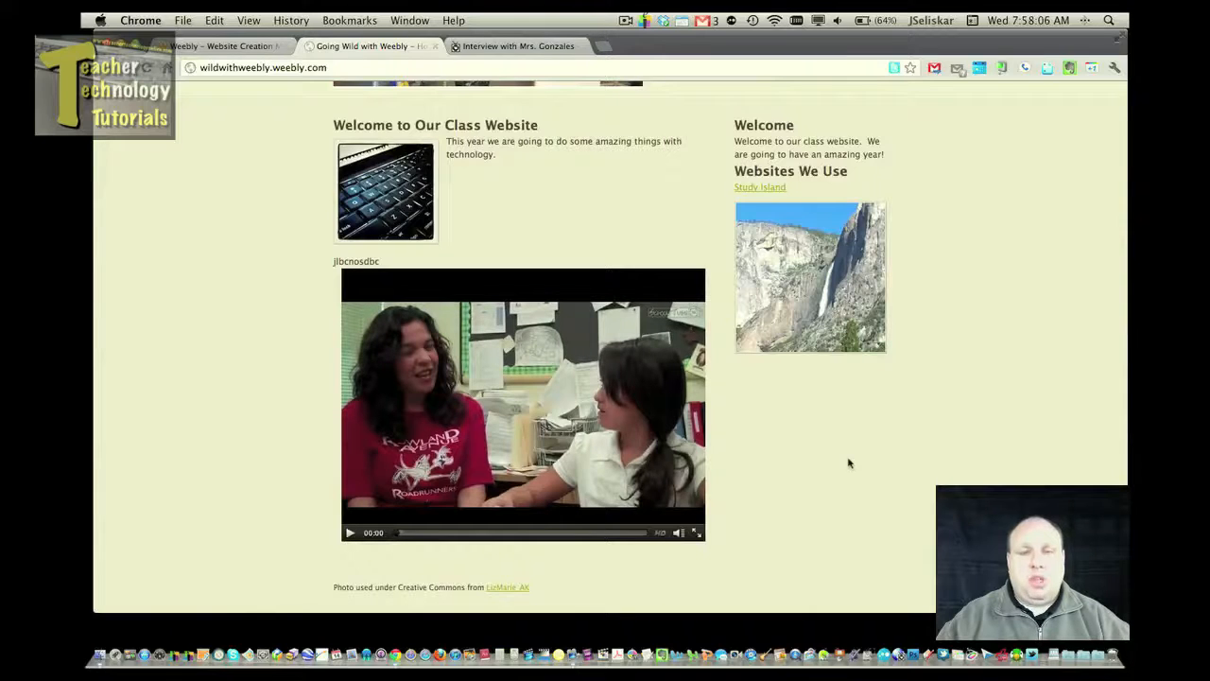
scroll(848, 463, "up", 3)
scroll(848, 462, "up", 1)
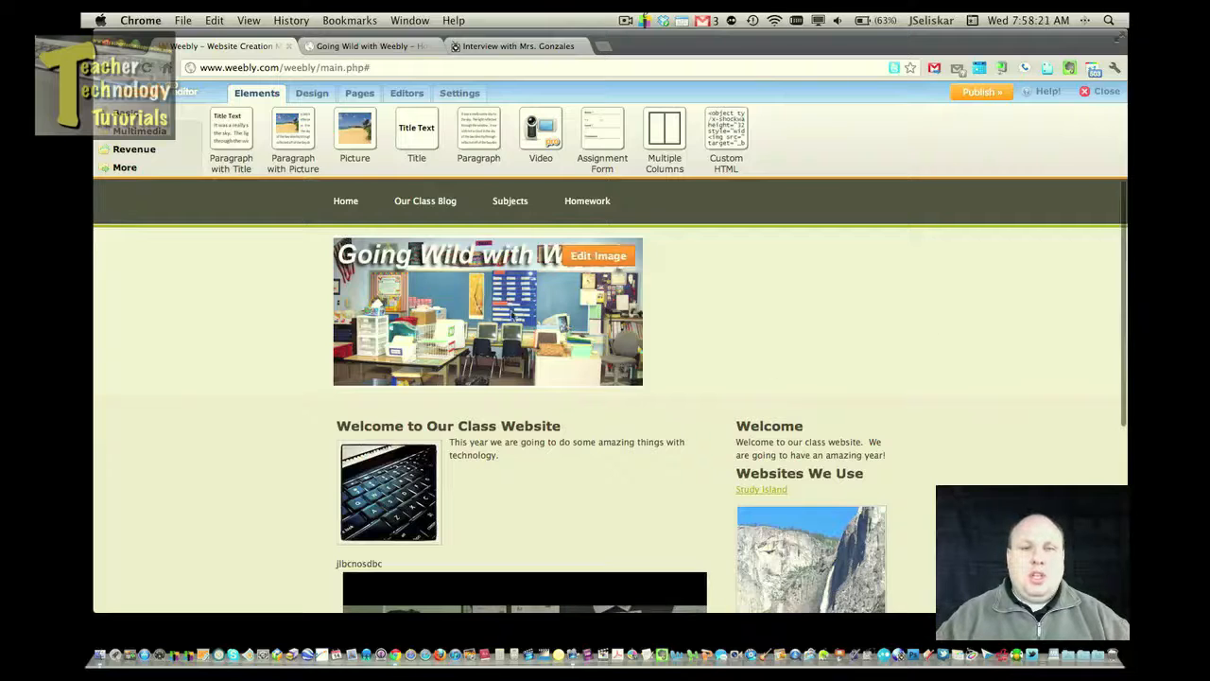
scroll(444, 397, "down", 3)
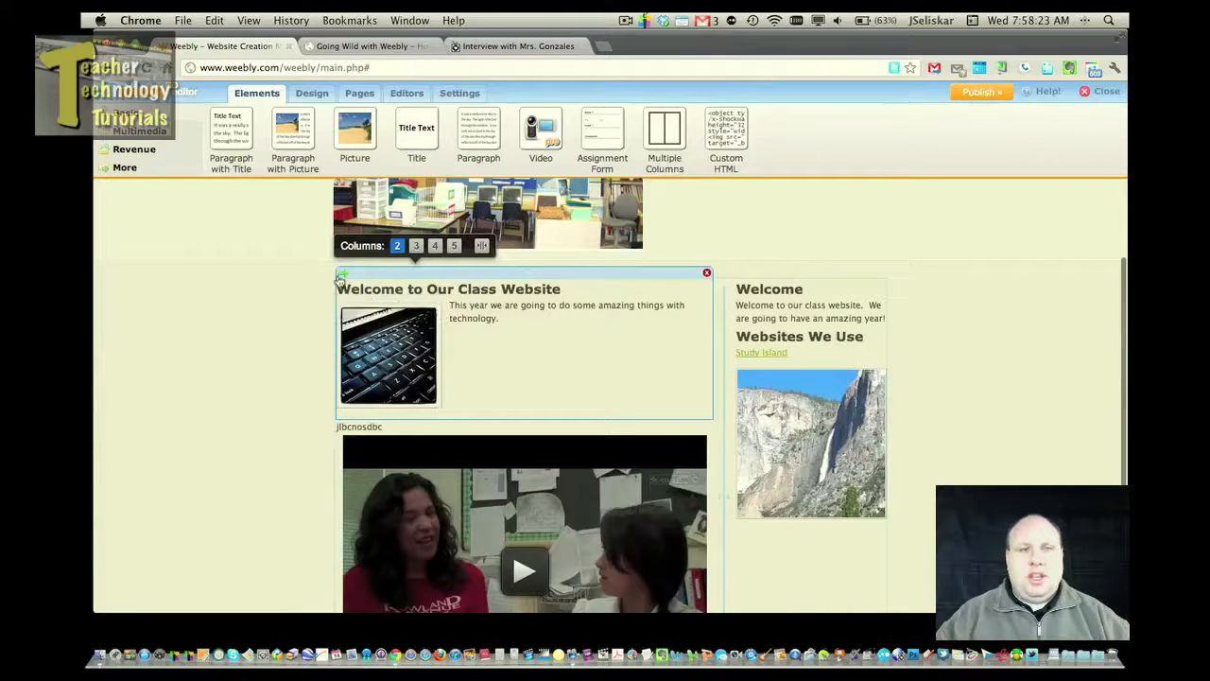